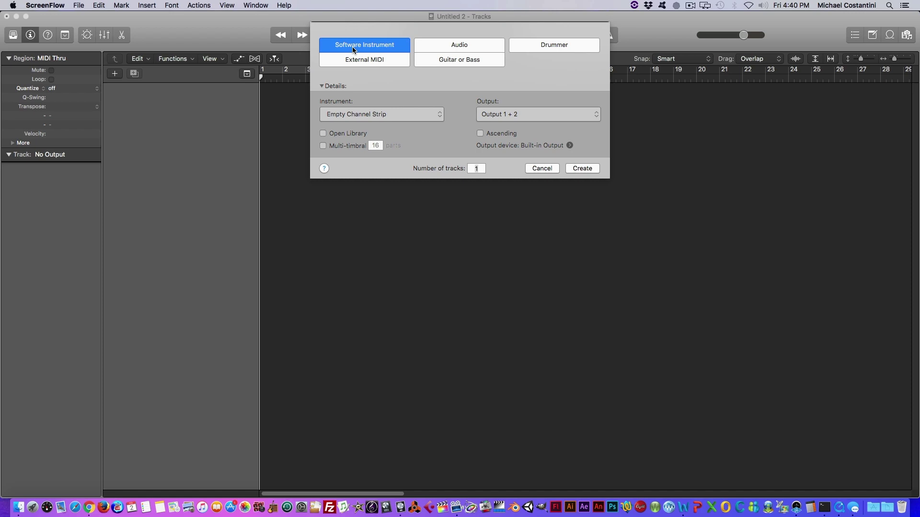
Create a multi-timbral software instrument with 16 parts and an empty channel strip
{"action": "left_click", "coordinate": [323, 146]}
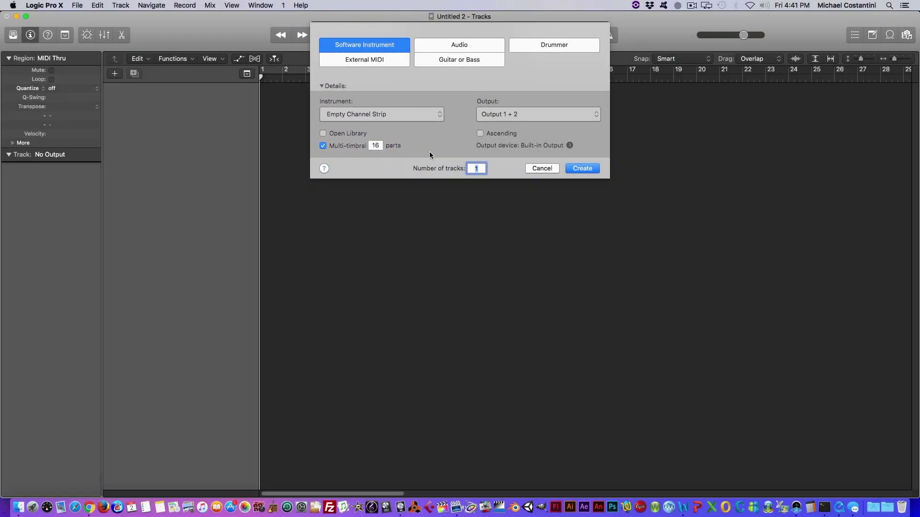
{"action": "left_click", "coordinate": [582, 169]}
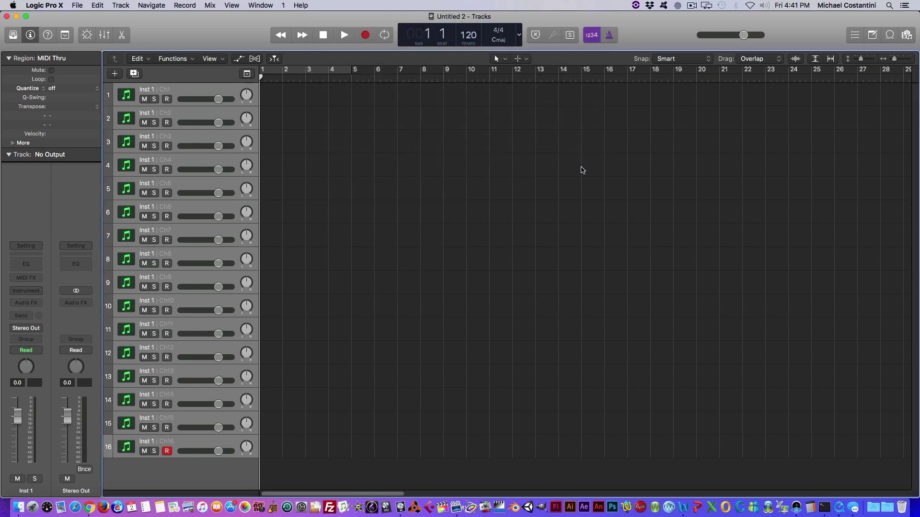
Load Native Instruments Maschine 2 as a Multi-Output (16xStereo) instrument on the first track
{"action": "left_click", "coordinate": [182, 90]}
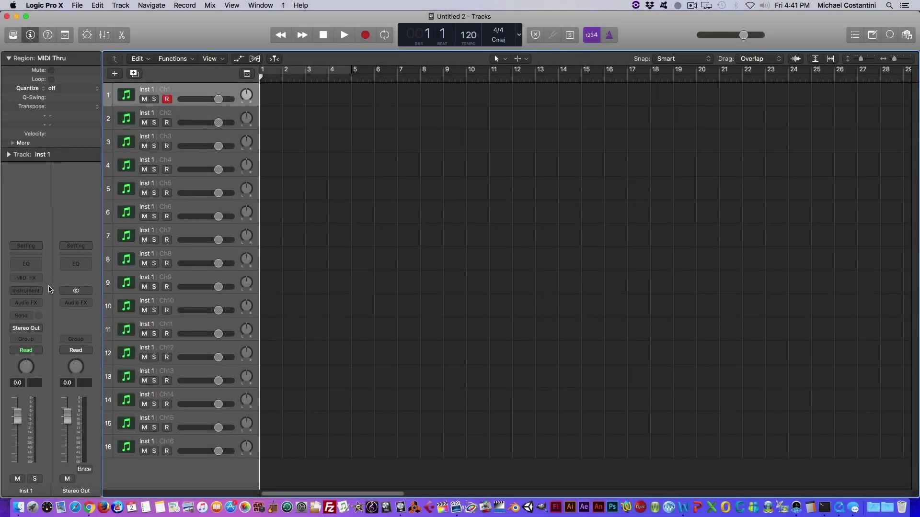
{"action": "left_click", "coordinate": [26, 291]}
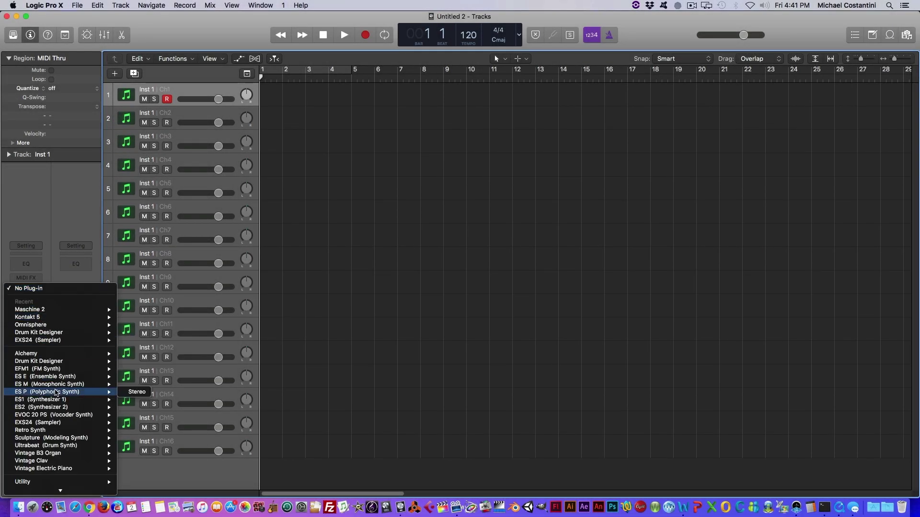
{"action": "scroll", "coordinate": [54, 478], "scroll_direction": "down", "scroll_amount": 3}
{"action": "mouse_move", "coordinate": [55, 476]}
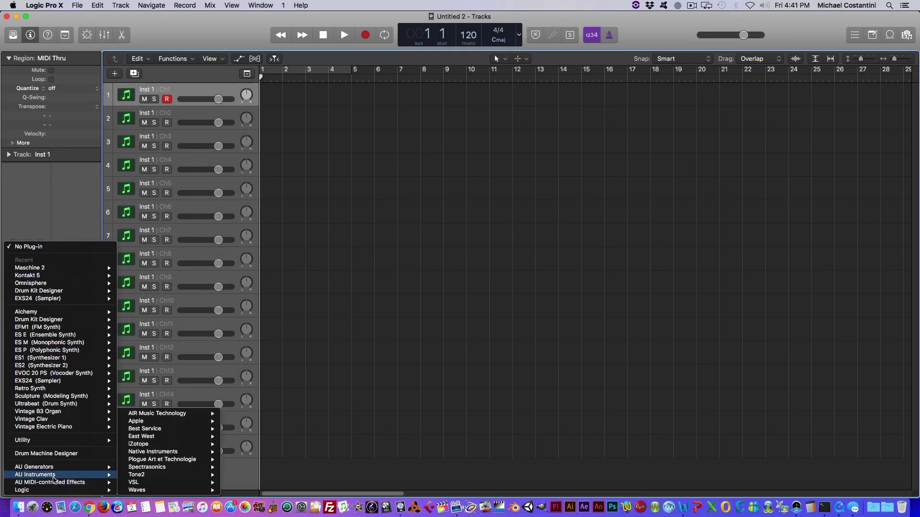
{"action": "mouse_move", "coordinate": [159, 448]}
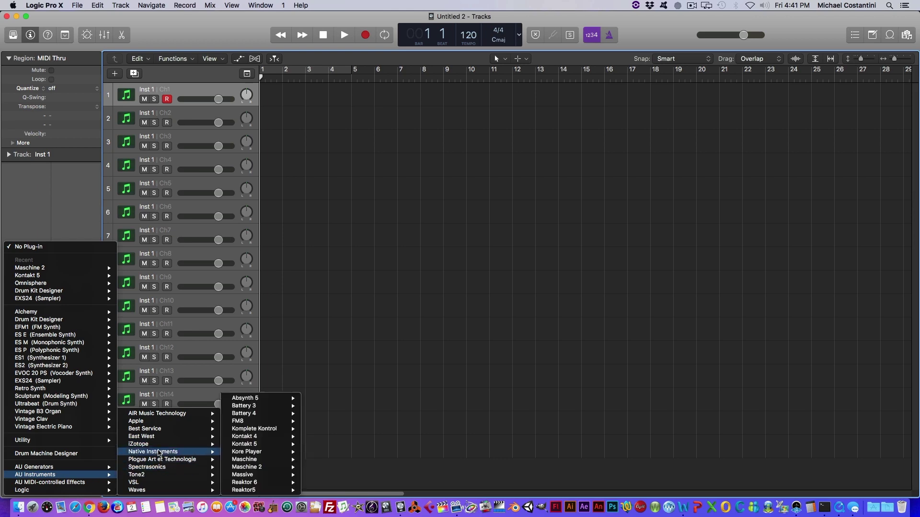
{"action": "mouse_move", "coordinate": [244, 467]}
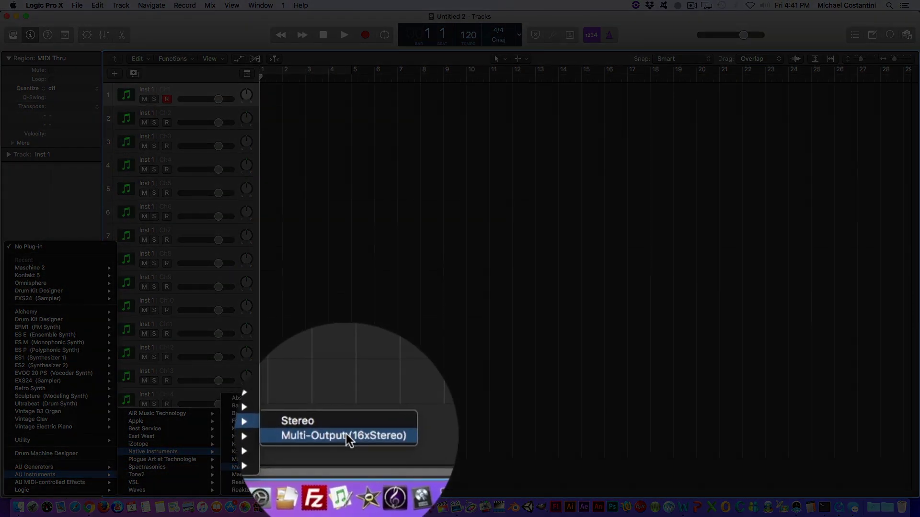
{"action": "left_click", "coordinate": [346, 434]}
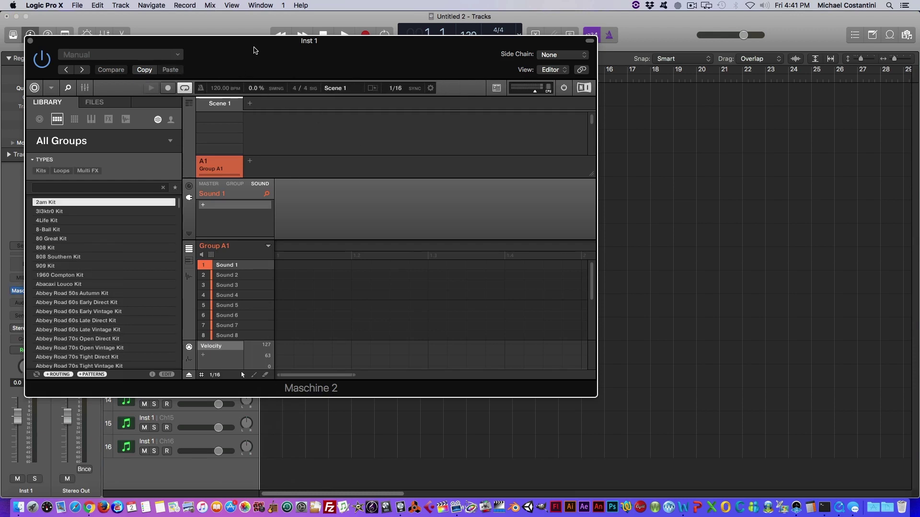
Check Group A1's MIDI batch setup for the Sounds to MIDI Channels option
{"action": "left_click_drag", "start_coordinate": [253, 42], "coordinate": [392, 92]}
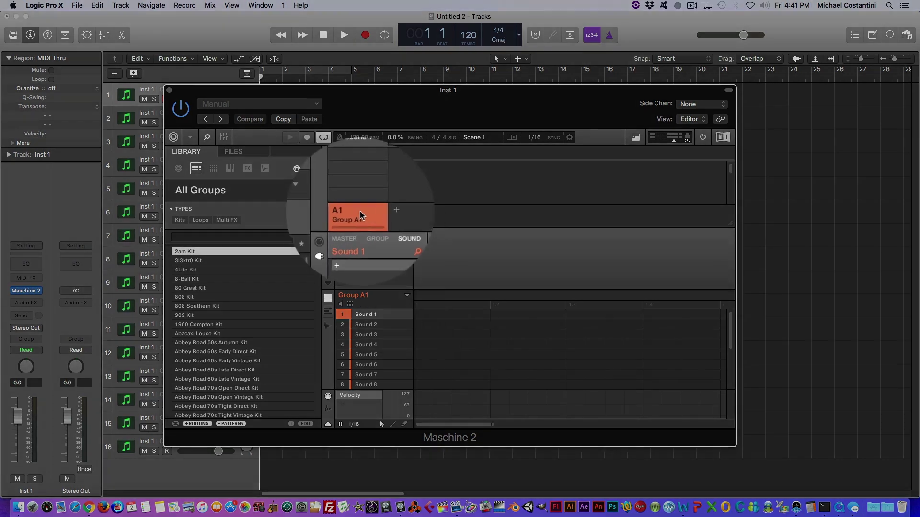
{"action": "right_click", "coordinate": [361, 212]}
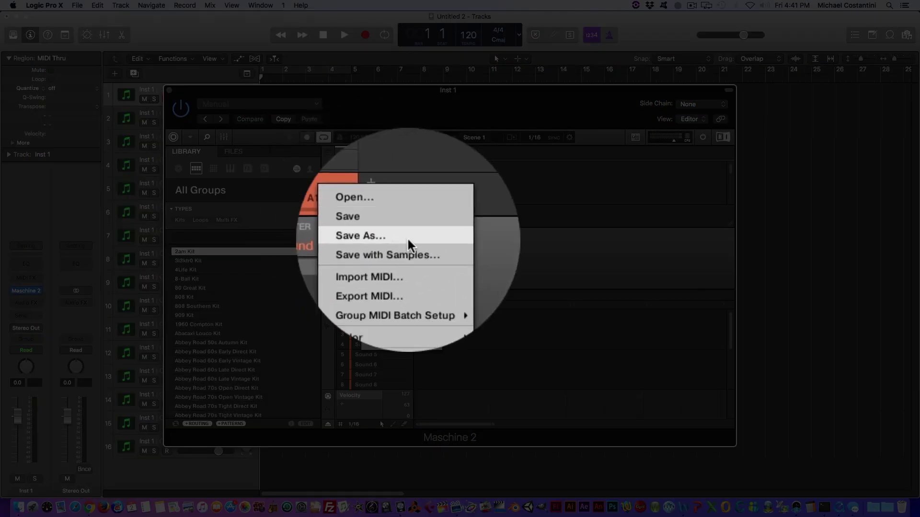
{"action": "mouse_move", "coordinate": [416, 281]}
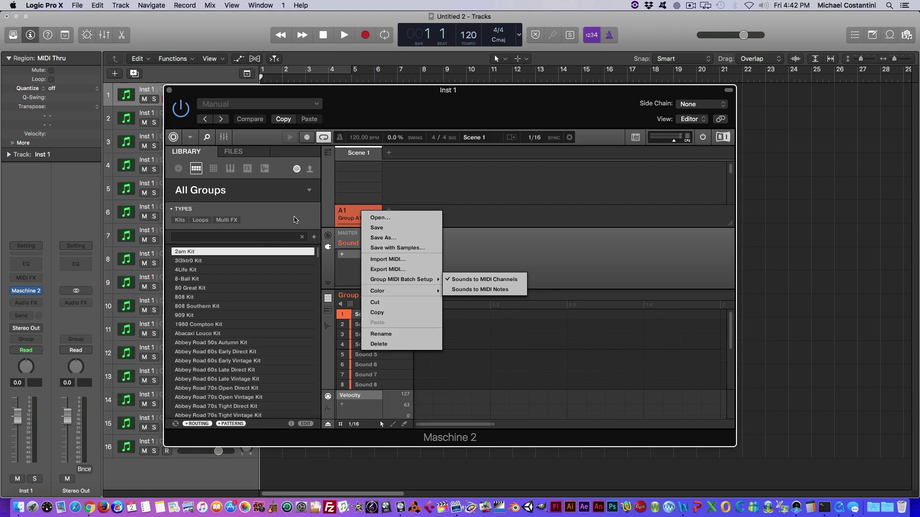
{"action": "left_click", "coordinate": [296, 220]}
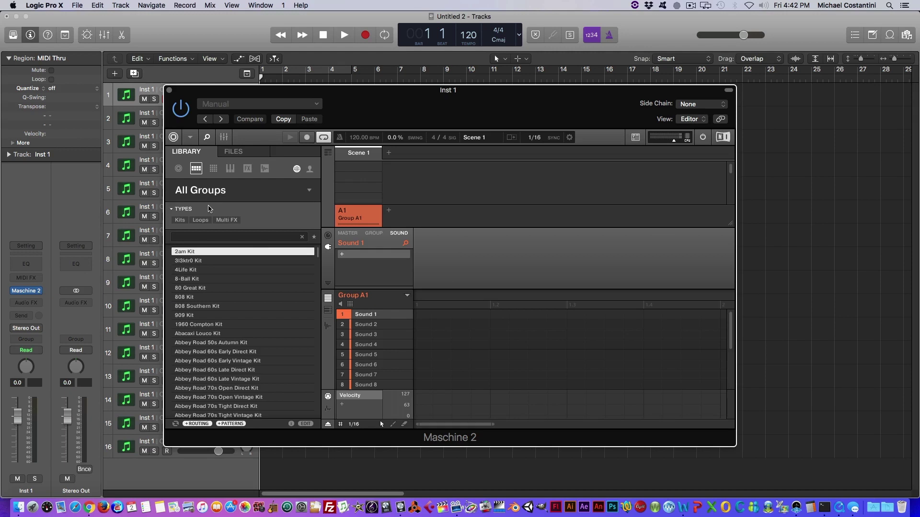
Load the Carnival Kit from the Caribbean Current library into Group A1
{"action": "left_click", "coordinate": [218, 193]}
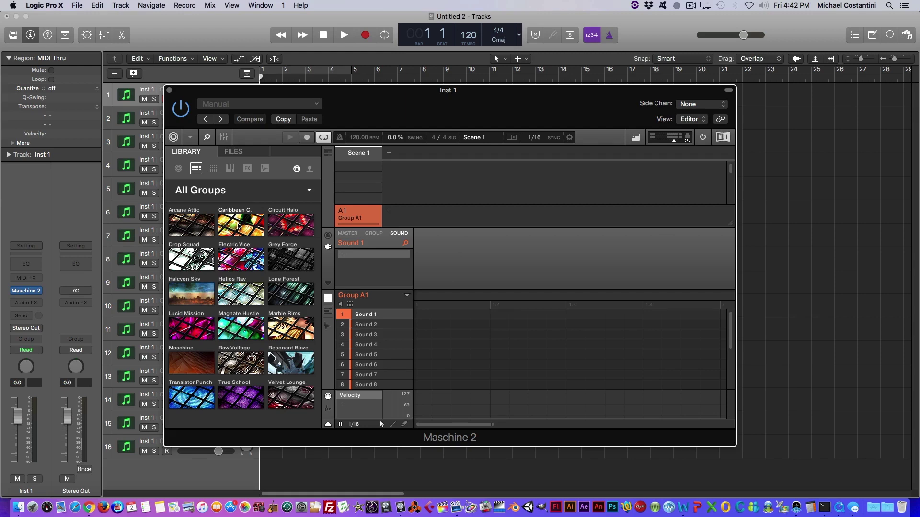
{"action": "left_click", "coordinate": [239, 226]}
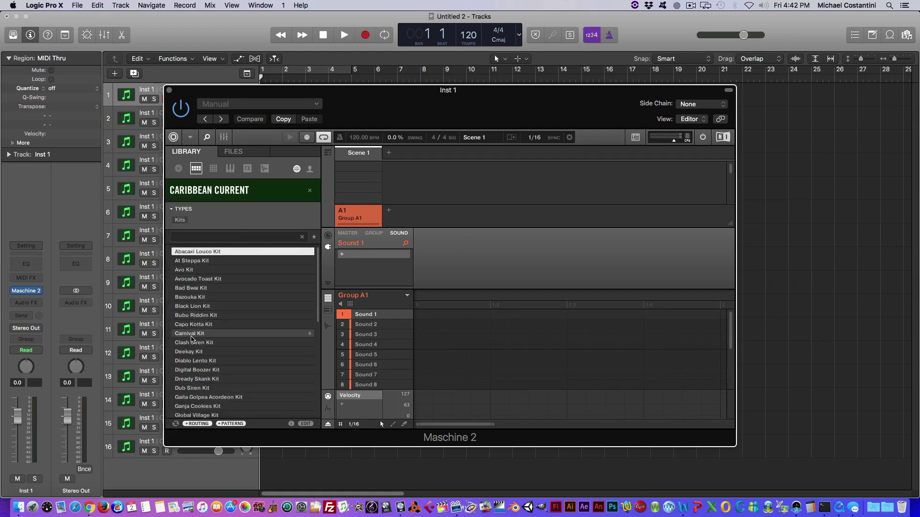
{"action": "left_click", "coordinate": [194, 334]}
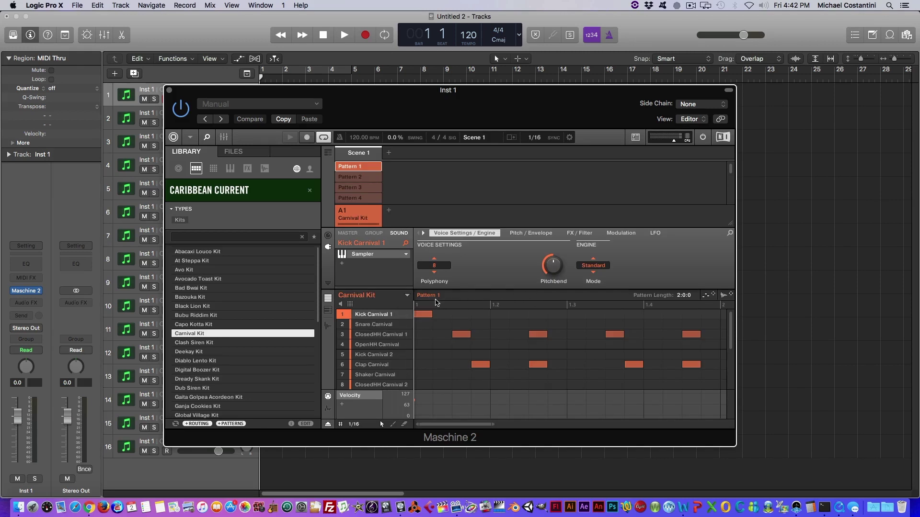
Play the kit's Pattern 1 briefly, stop it and return the playhead to the project start
{"action": "key", "text": "space"}
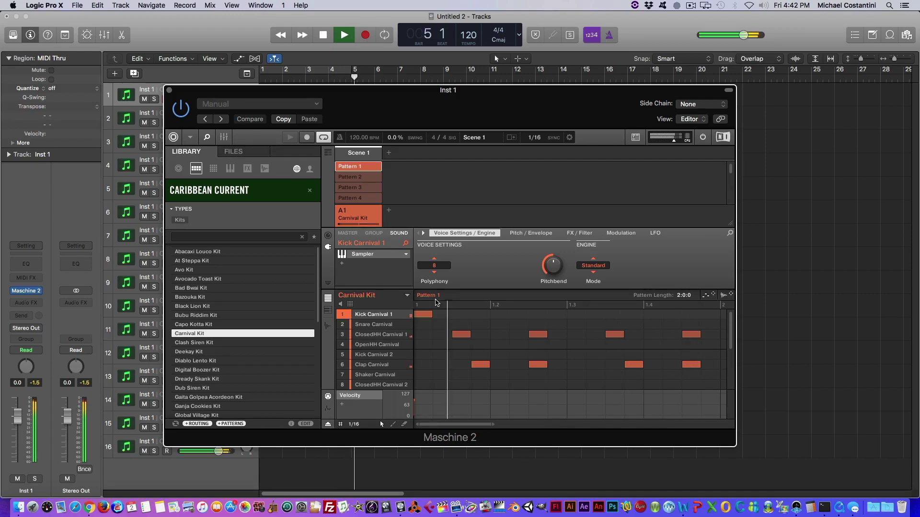
{"action": "key", "text": "space"}
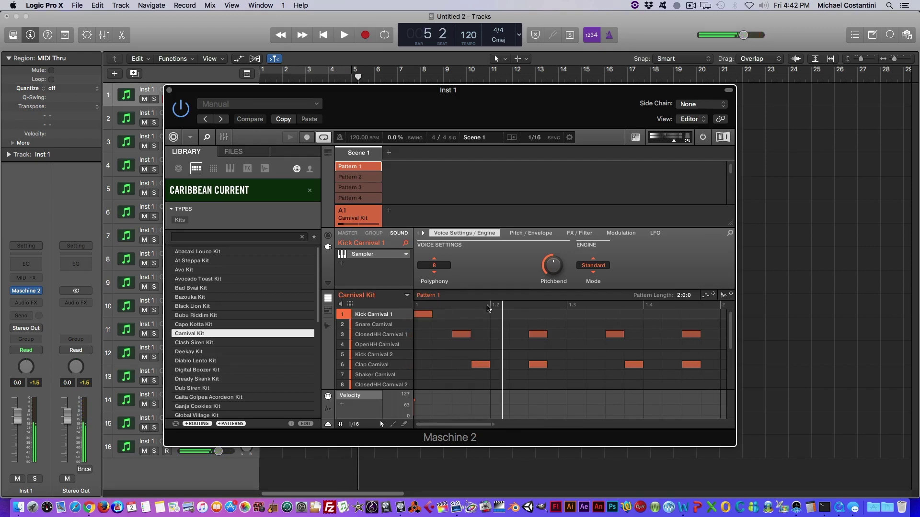
{"action": "key", "text": "Return"}
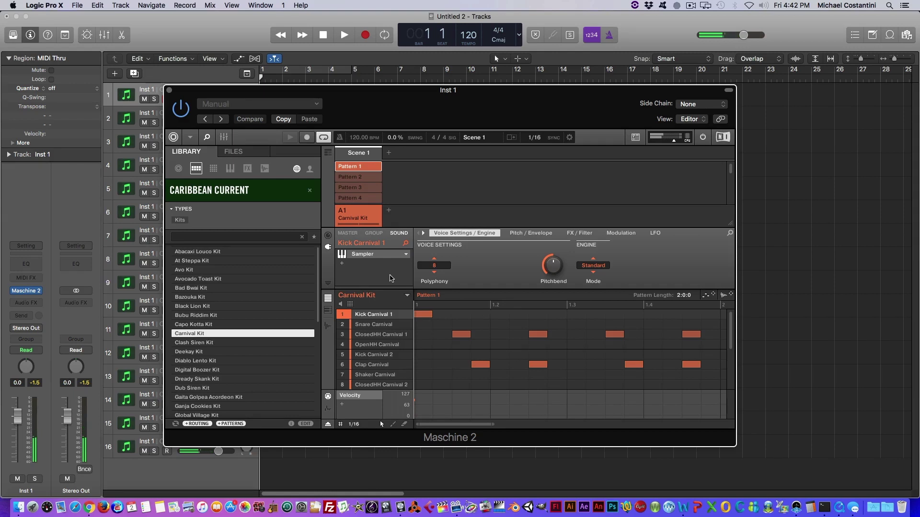
Examine the Carnival Kit's sound list and their notes in Pattern 1 against the project's tracks
{"action": "scroll", "coordinate": [477, 321], "scroll_direction": "down", "scroll_amount": 4}
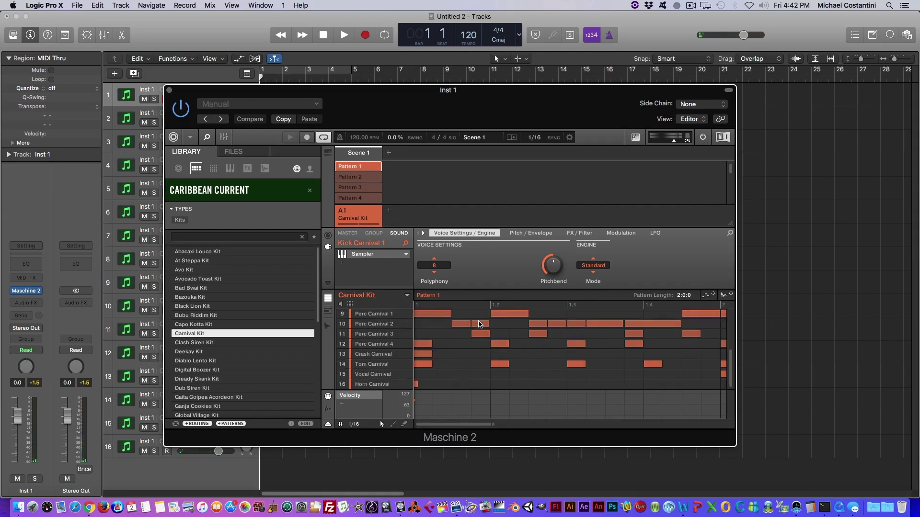
{"action": "scroll", "coordinate": [479, 324], "scroll_direction": "up", "scroll_amount": 4}
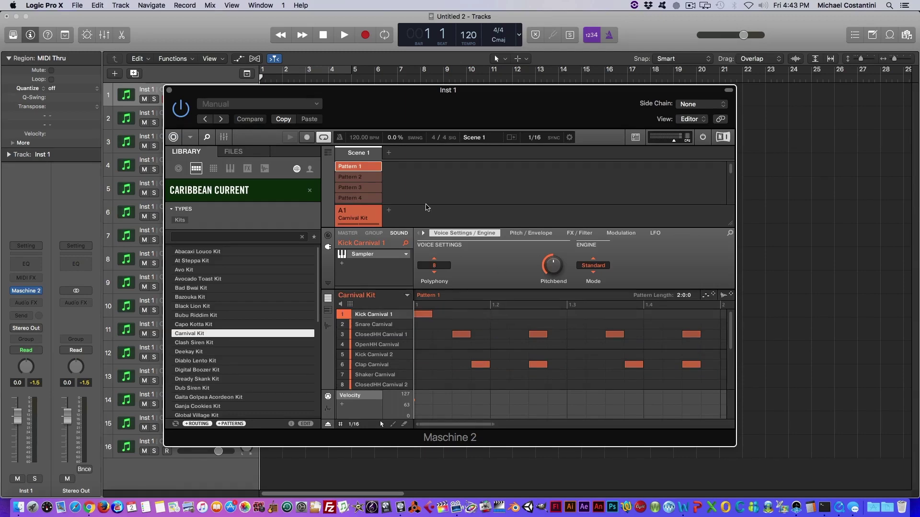
{"action": "left_click_drag", "start_coordinate": [351, 90], "coordinate": [320, 140]}
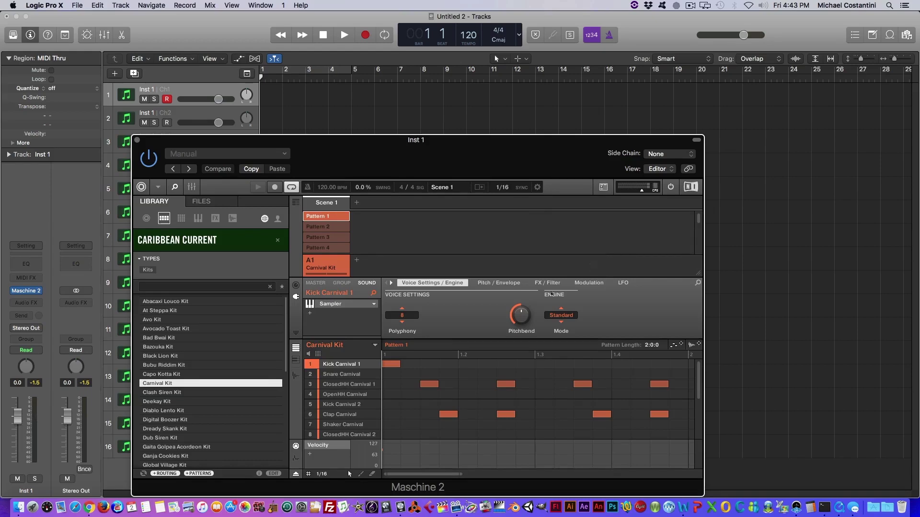
{"action": "mouse_move", "coordinate": [340, 420]}
{"action": "scroll", "coordinate": [322, 390], "scroll_direction": "down", "scroll_amount": 1}
{"action": "scroll", "coordinate": [323, 389], "scroll_direction": "down", "scroll_amount": 2}
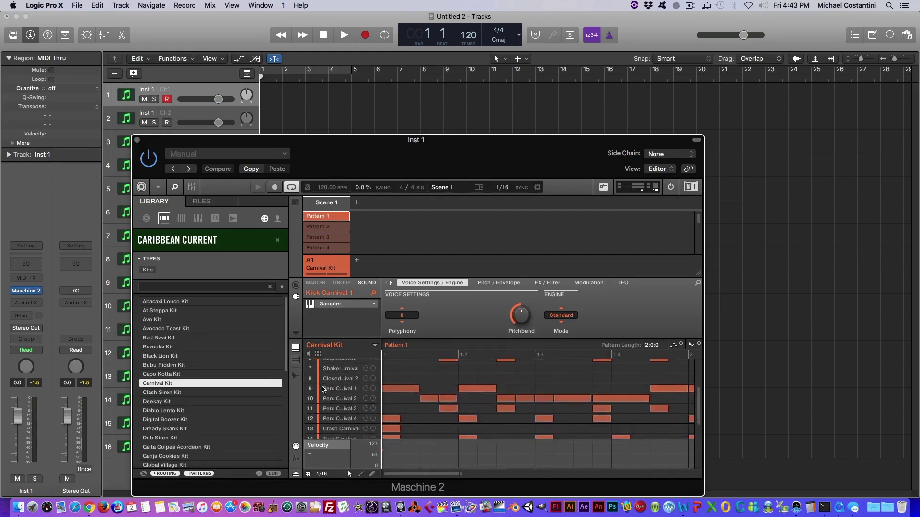
{"action": "scroll", "coordinate": [322, 390], "scroll_direction": "up", "scroll_amount": 3}
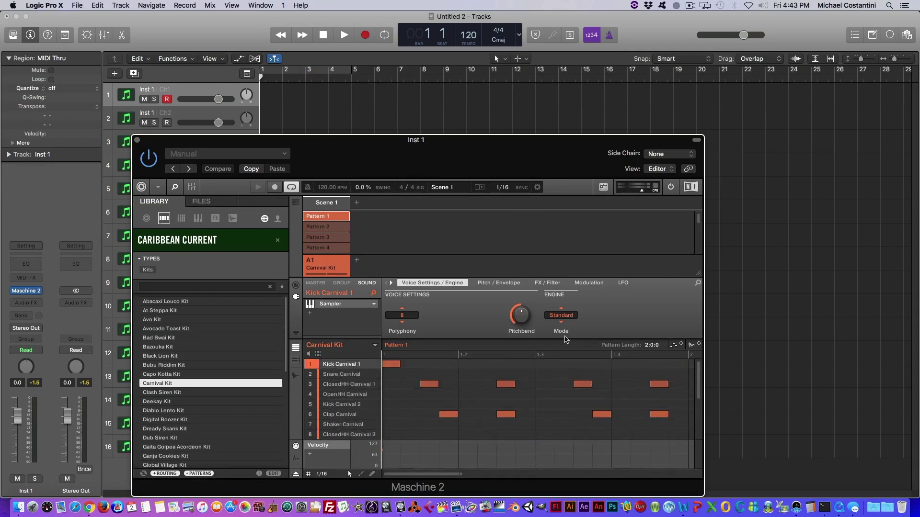
Turn on cycle mode and place Pattern 1's MIDI on the first track at bar 1 without importing tempo
{"action": "left_click_drag", "start_coordinate": [352, 142], "coordinate": [351, 157]}
{"action": "key", "text": "c"}
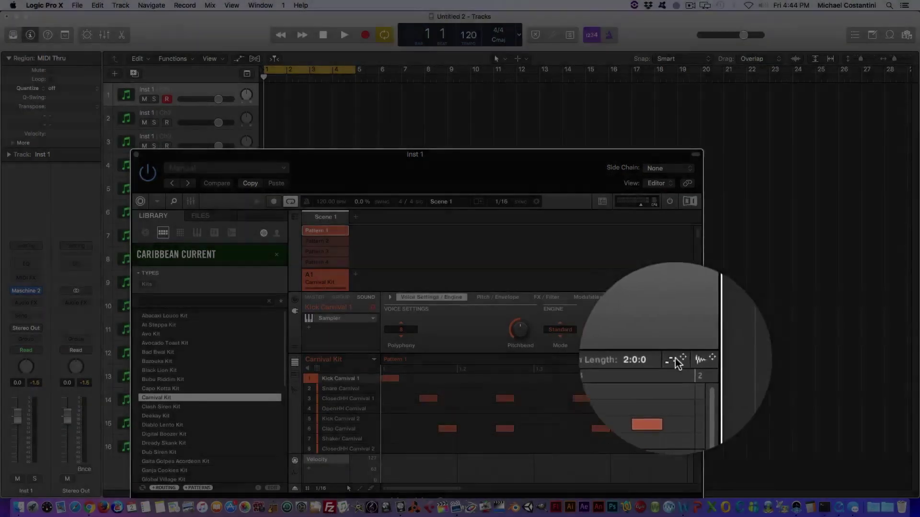
{"action": "left_click_drag", "start_coordinate": [673, 359], "coordinate": [265, 96]}
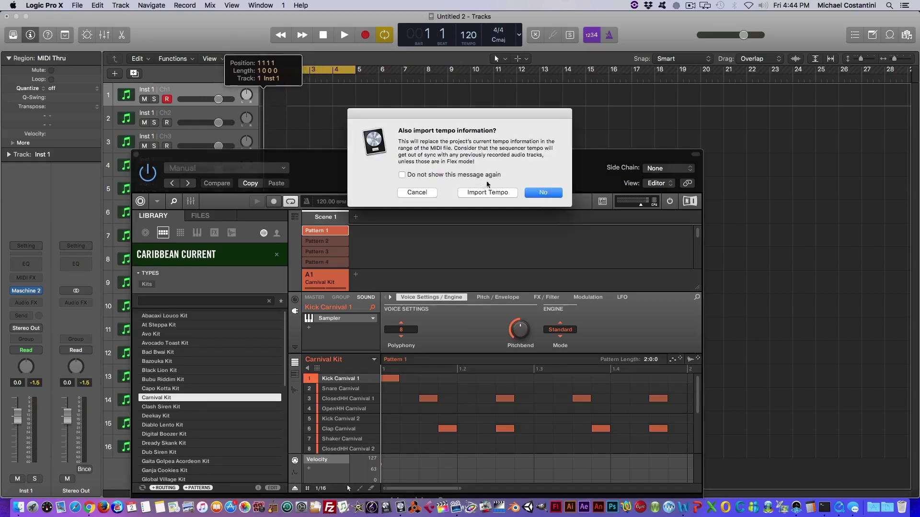
{"action": "left_click", "coordinate": [542, 193]}
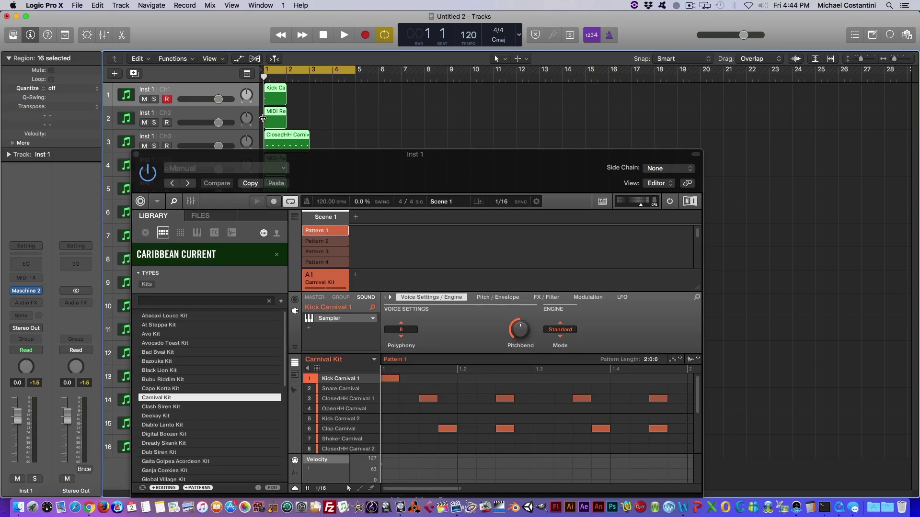
Move the plug-in window clear of the imported regions and shorten the cycle range to bars 1 to 3
{"action": "left_click_drag", "start_coordinate": [395, 160], "coordinate": [613, 151]}
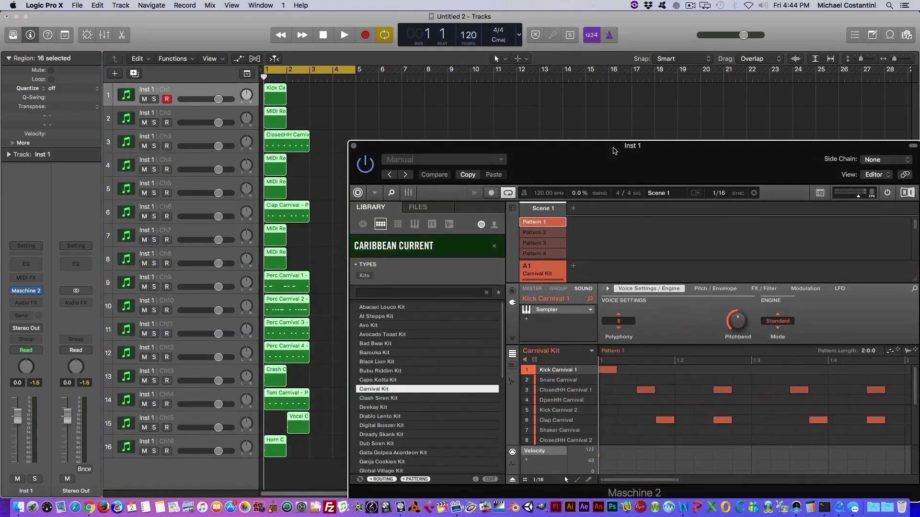
{"action": "left_click_drag", "start_coordinate": [544, 158], "coordinate": [472, 137]}
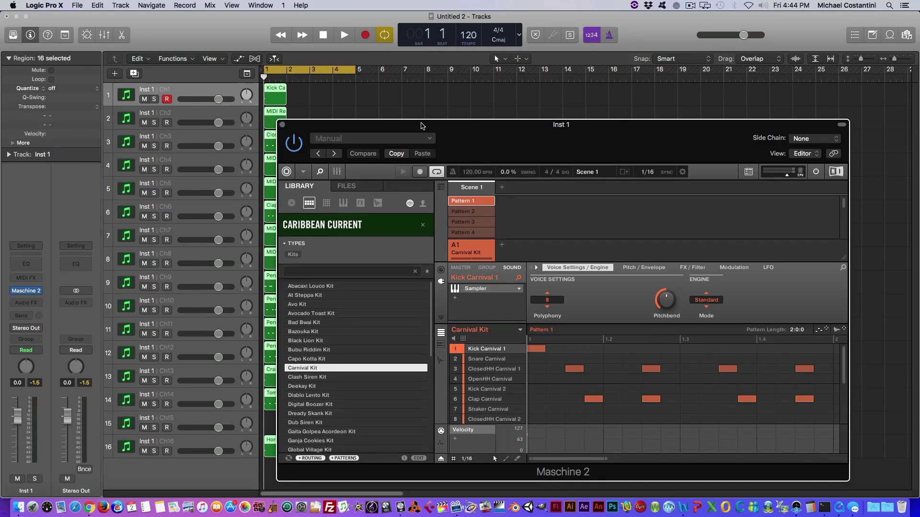
{"action": "left_click_drag", "start_coordinate": [422, 125], "coordinate": [512, 133]}
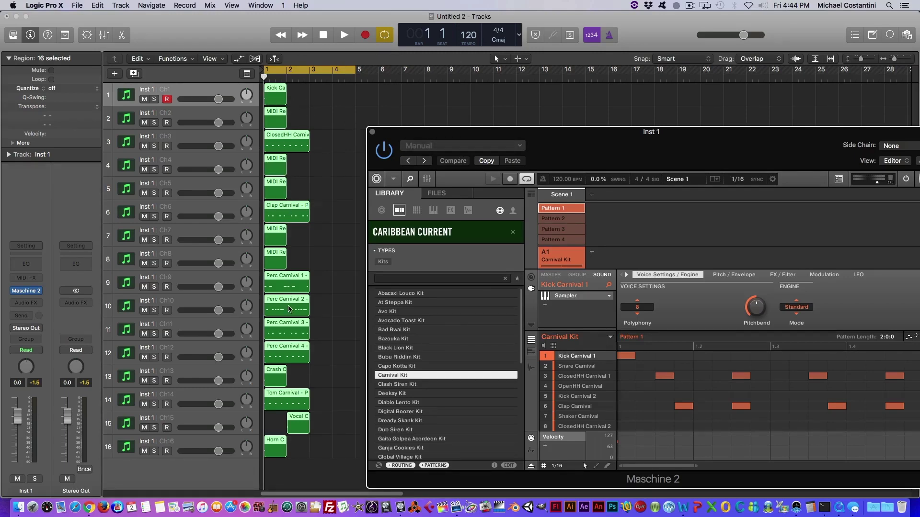
{"action": "left_click_drag", "start_coordinate": [496, 133], "coordinate": [493, 67]}
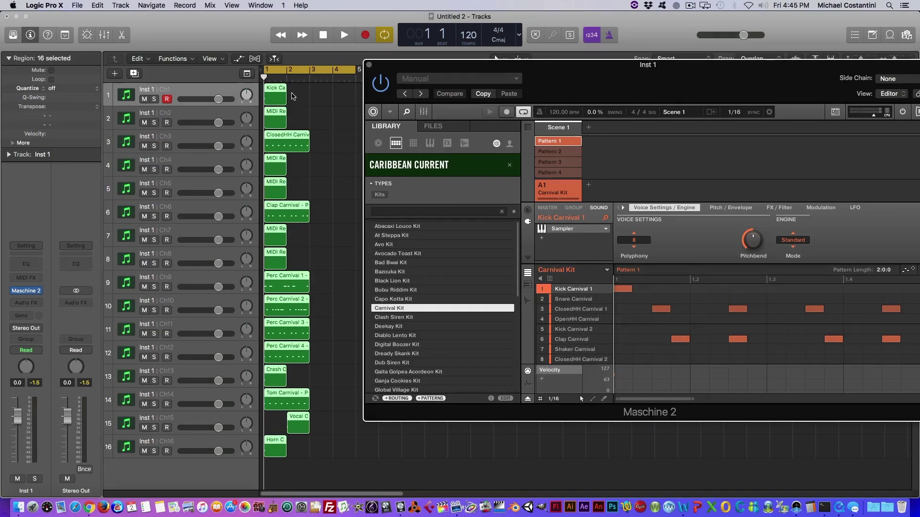
{"action": "left_click_drag", "start_coordinate": [330, 70], "coordinate": [309, 72]}
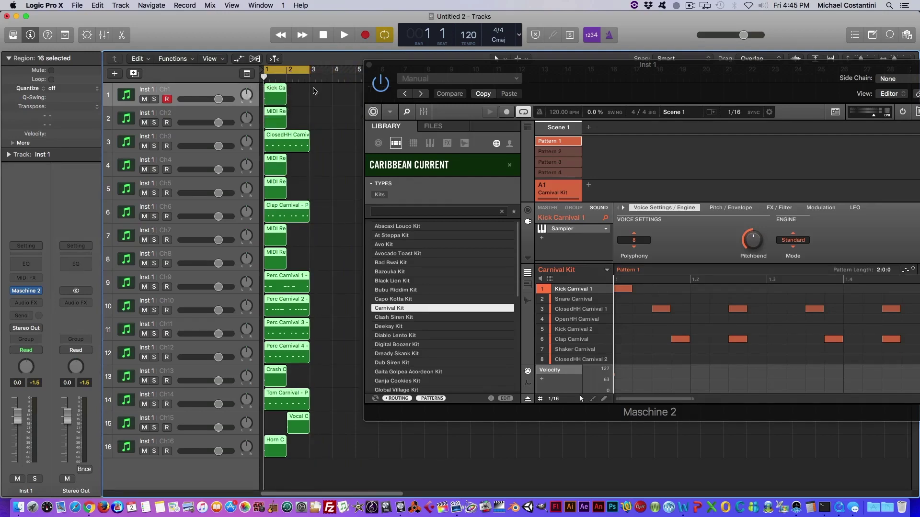
Play the loop briefly, take Pattern 1 out of Scene 1 and play the imported MIDI regions on their own
{"action": "key", "text": "space"}
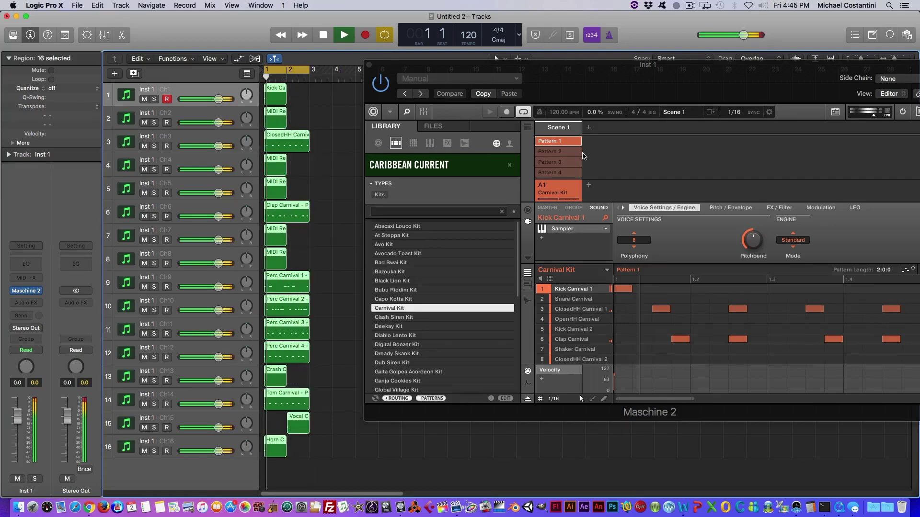
{"action": "key", "text": "space"}
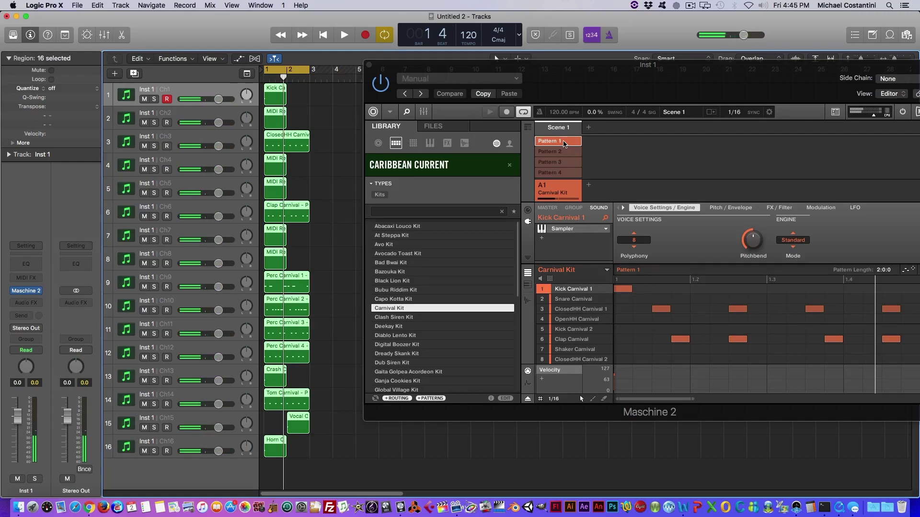
{"action": "left_click", "coordinate": [564, 144]}
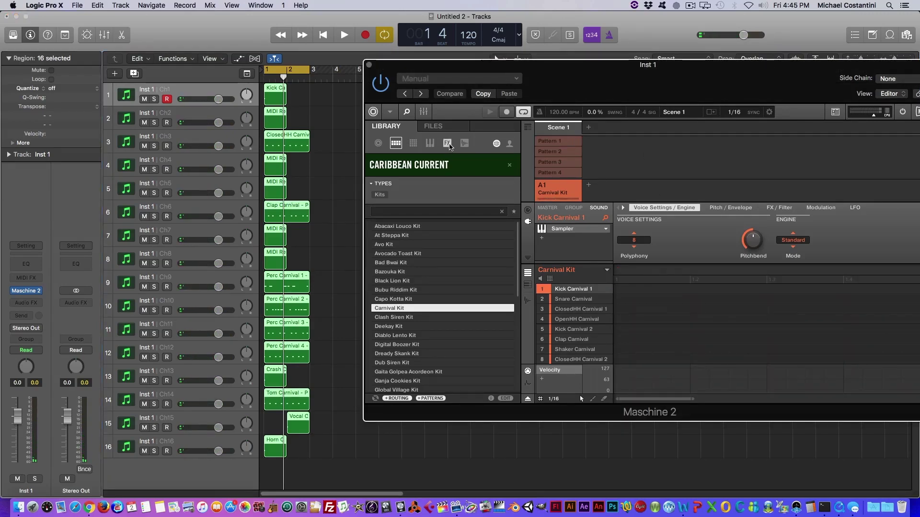
{"action": "key", "text": "space"}
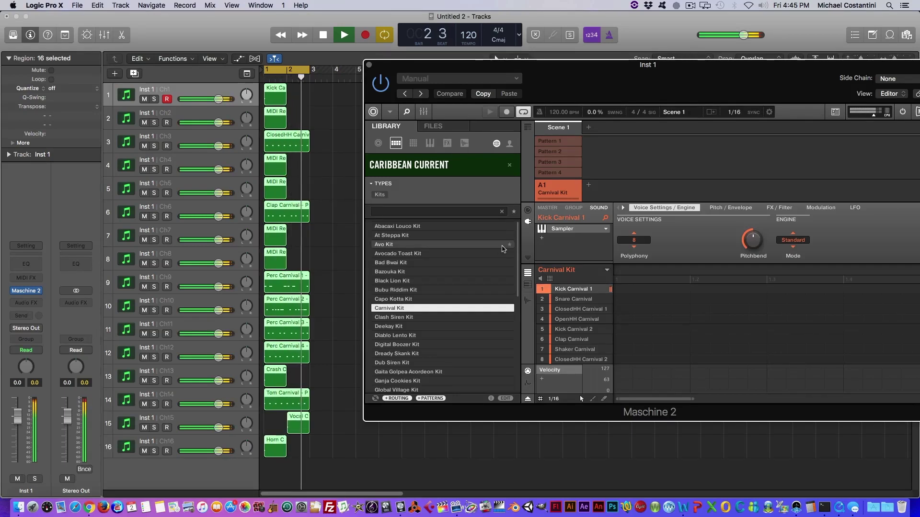
Select the Snare Carnival, ClosedHH Carnival 1 and OpenHH Carnival sounds during playback, return to Kick Carnival 1 and stop playback
{"action": "left_click", "coordinate": [569, 301]}
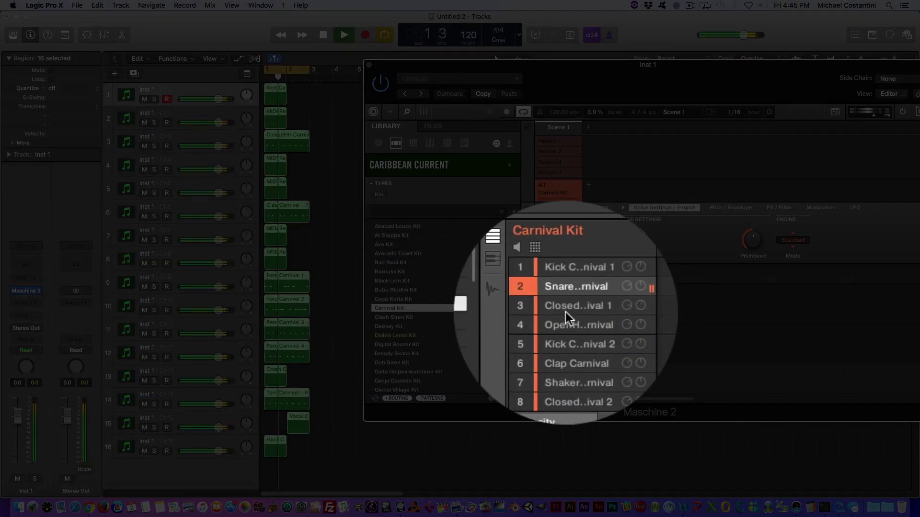
{"action": "left_click", "coordinate": [565, 312]}
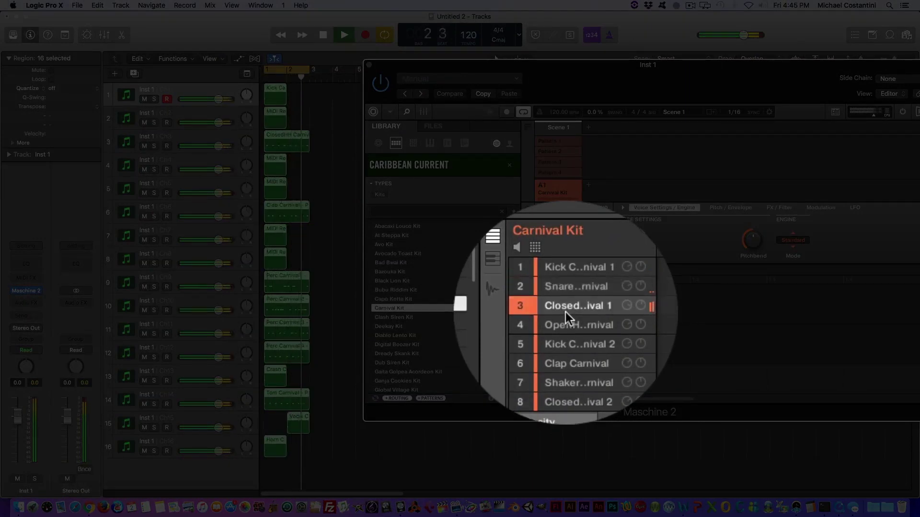
{"action": "left_click", "coordinate": [568, 318]}
{"action": "left_click", "coordinate": [563, 289]}
{"action": "key", "text": "space"}
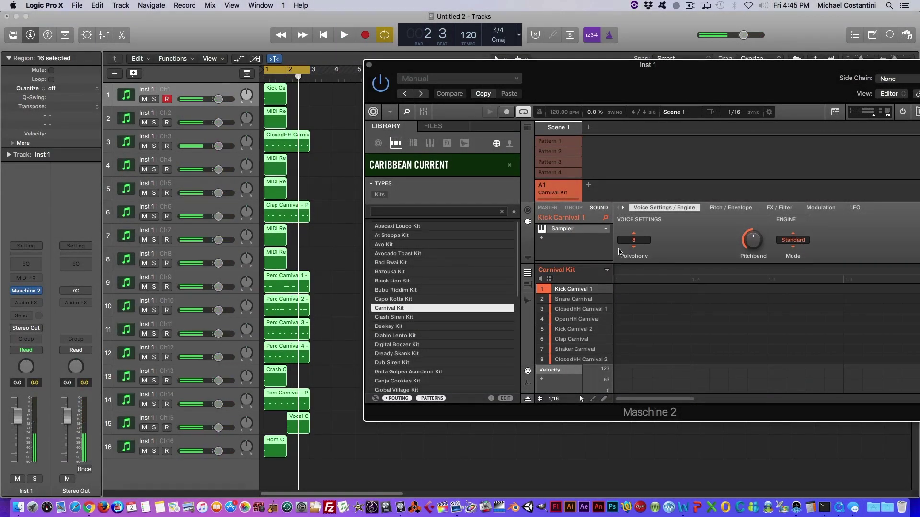
Show the channel properties and set the Carnival Kit group's audio output destination to Master and its MIDI input key mode to Off
{"action": "left_click", "coordinate": [527, 210]}
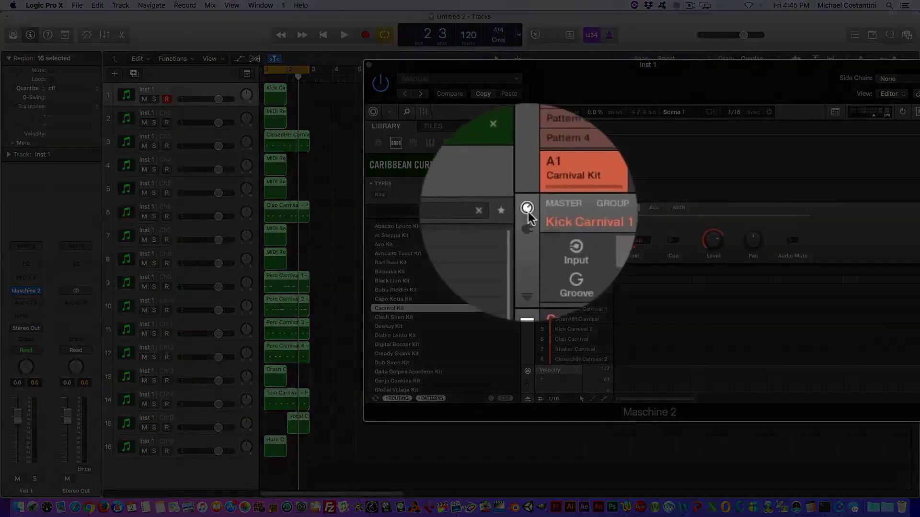
{"action": "left_click", "coordinate": [574, 213]}
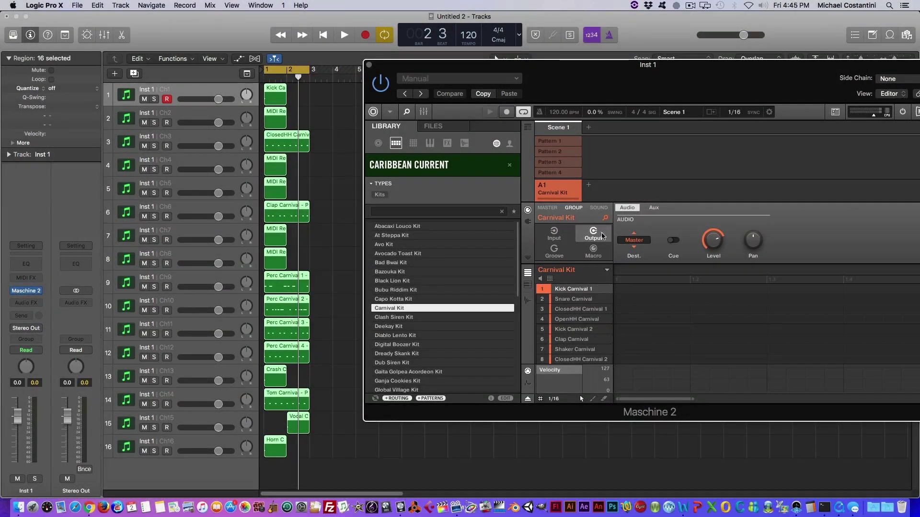
{"action": "left_click", "coordinate": [632, 241]}
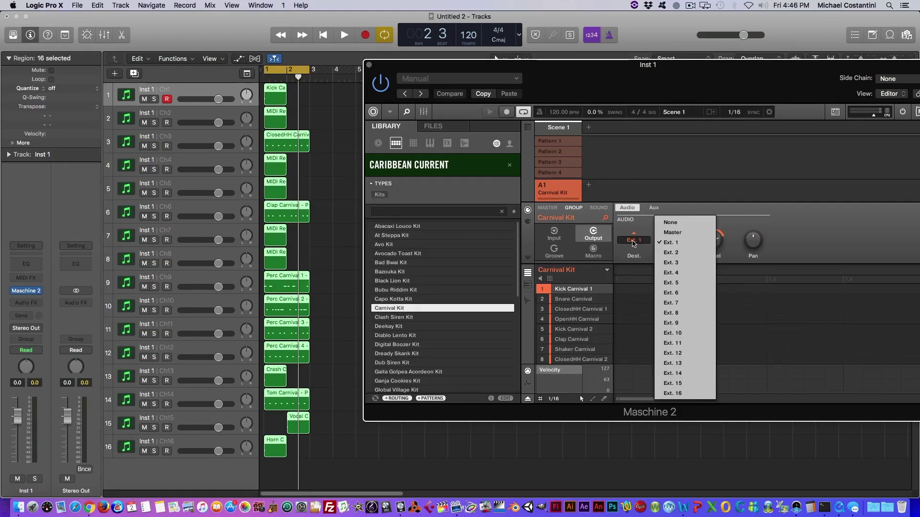
{"action": "left_click", "coordinate": [665, 232]}
{"action": "left_click", "coordinate": [561, 240]}
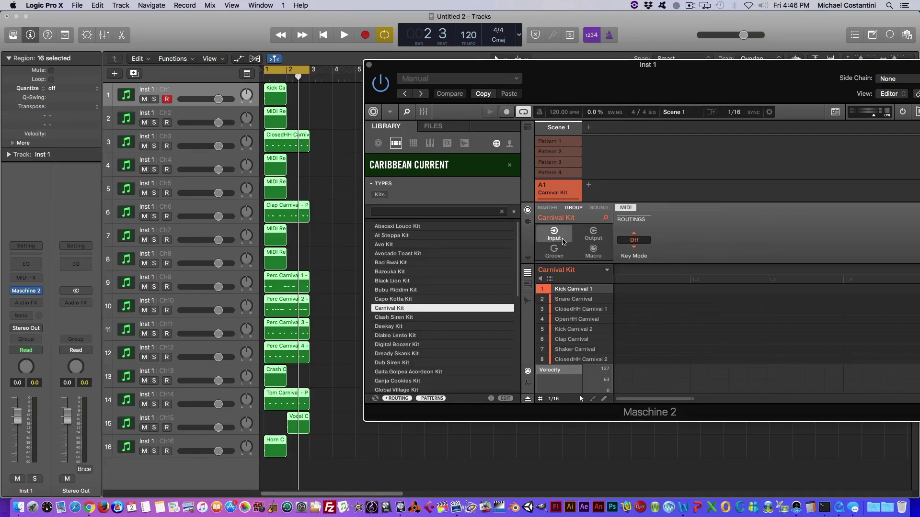
{"action": "left_click", "coordinate": [634, 240]}
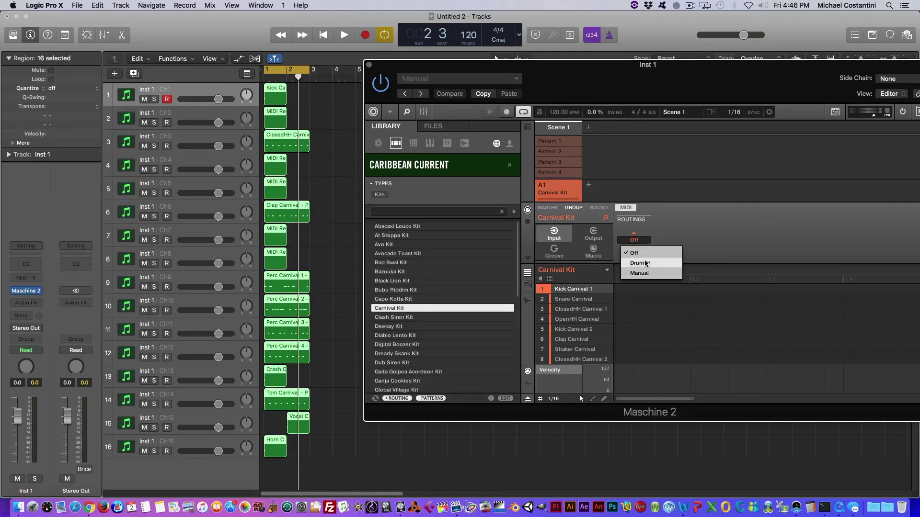
{"action": "left_click", "coordinate": [639, 253]}
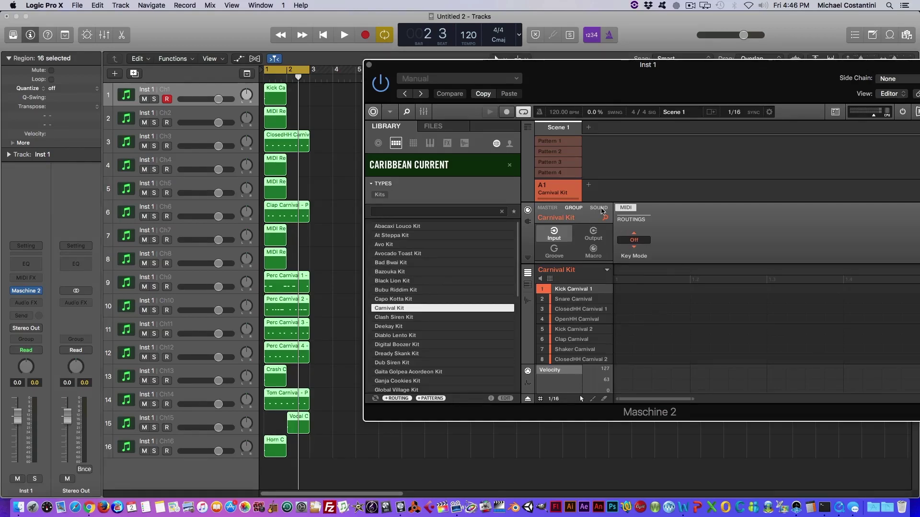
Set the Kick Carnival 1 sound's MIDI input source to Host and its channel to 1
{"action": "left_click", "coordinate": [598, 207]}
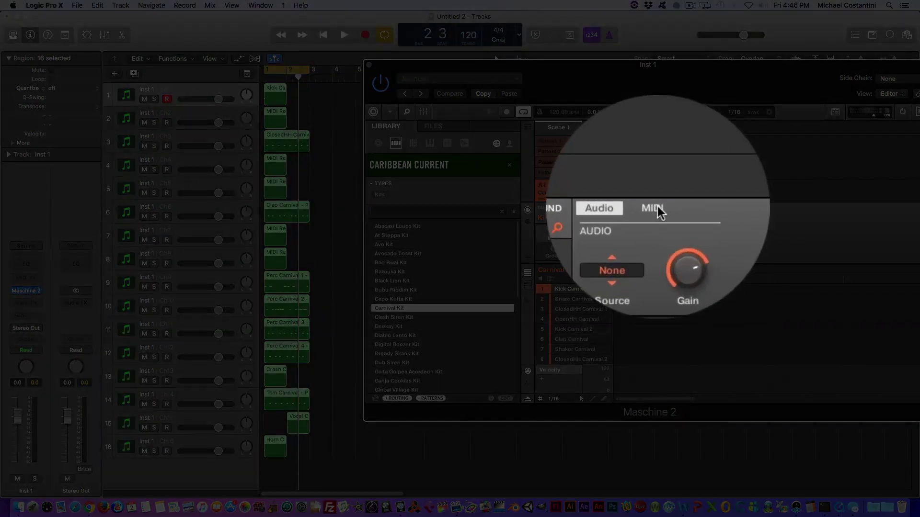
{"action": "left_click", "coordinate": [655, 208]}
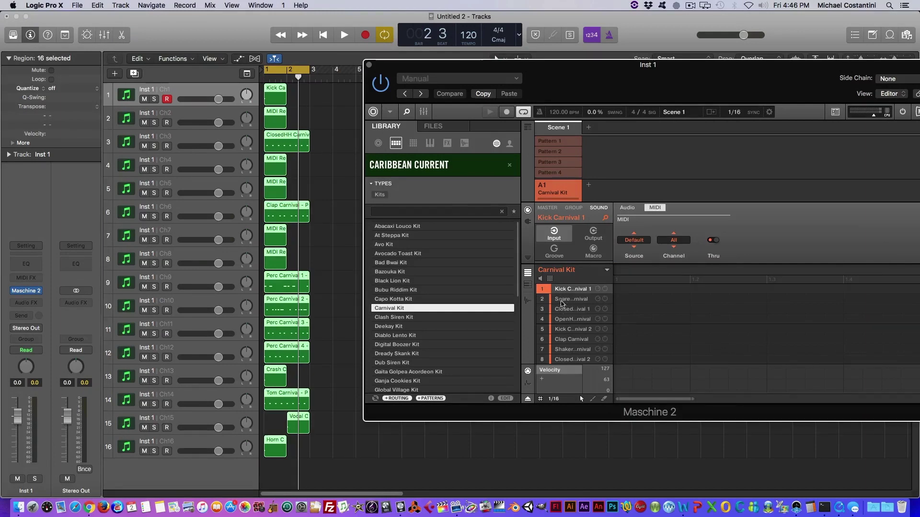
{"action": "left_click", "coordinate": [634, 240]}
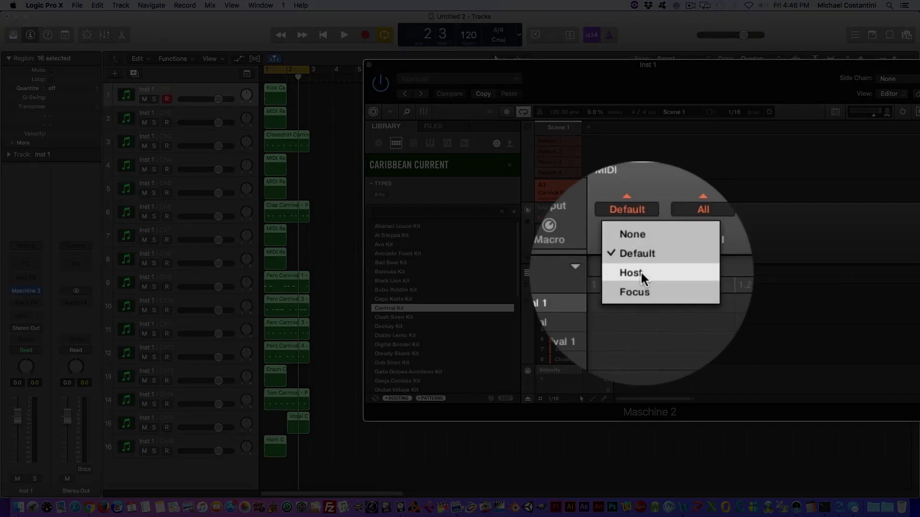
{"action": "left_click", "coordinate": [641, 273]}
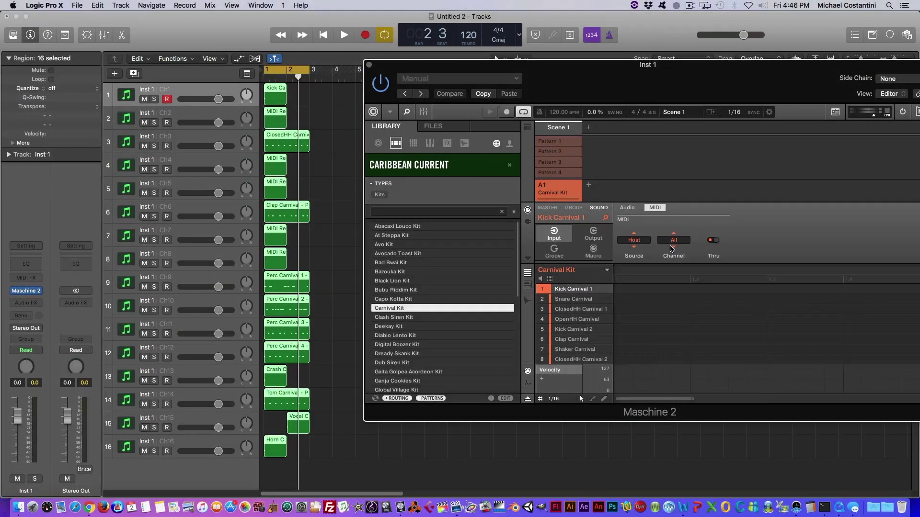
{"action": "left_click", "coordinate": [673, 240]}
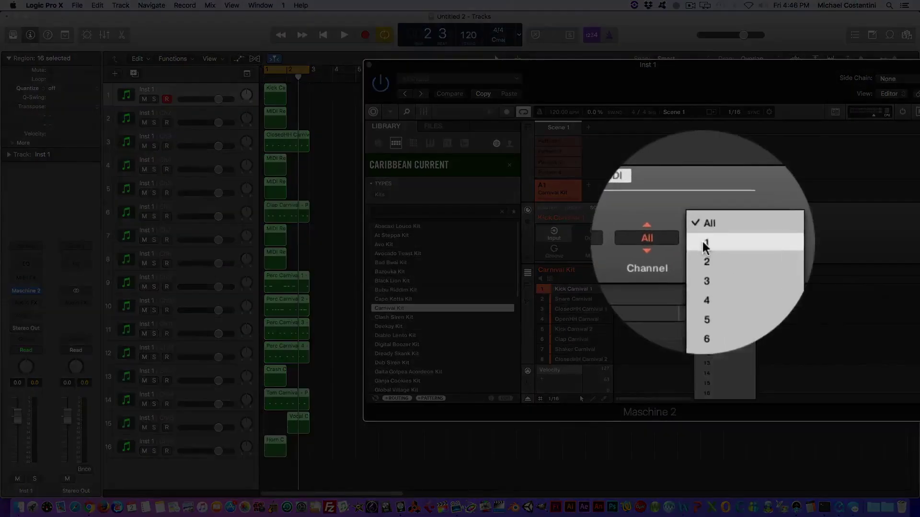
{"action": "left_click", "coordinate": [707, 242]}
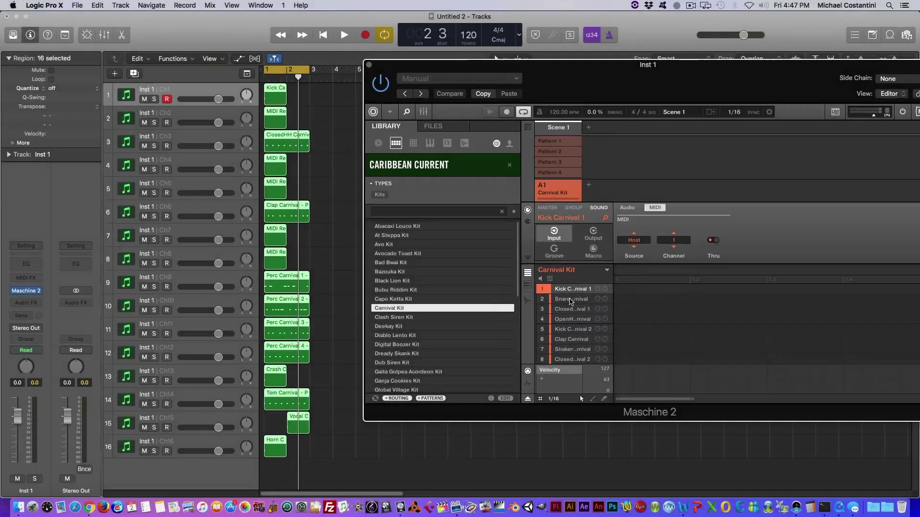
Set the Snare Carnival sound's MIDI input source to Host and its channel to 2
{"action": "left_click", "coordinate": [571, 301]}
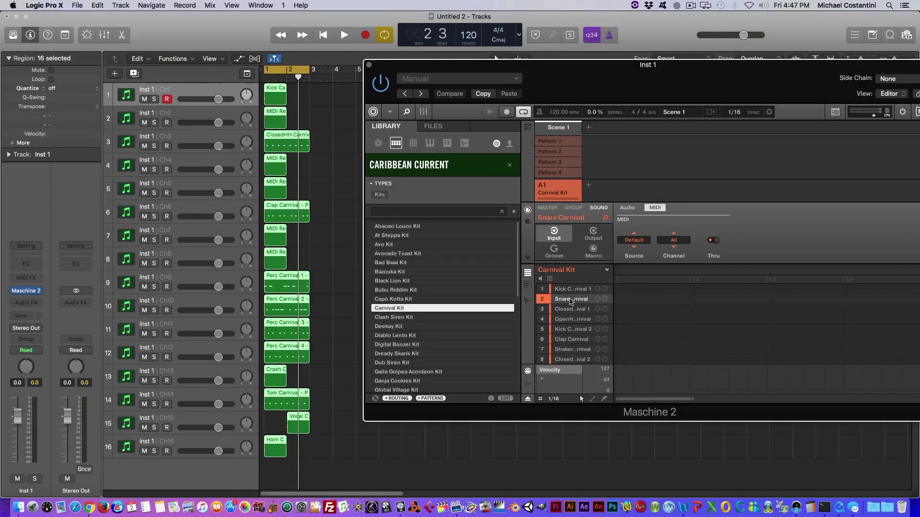
{"action": "left_click", "coordinate": [634, 240]}
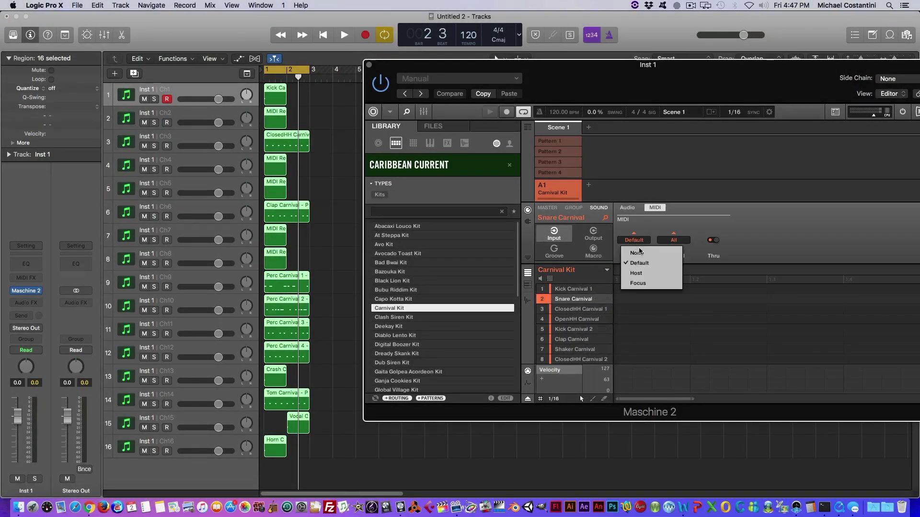
{"action": "left_click", "coordinate": [639, 273]}
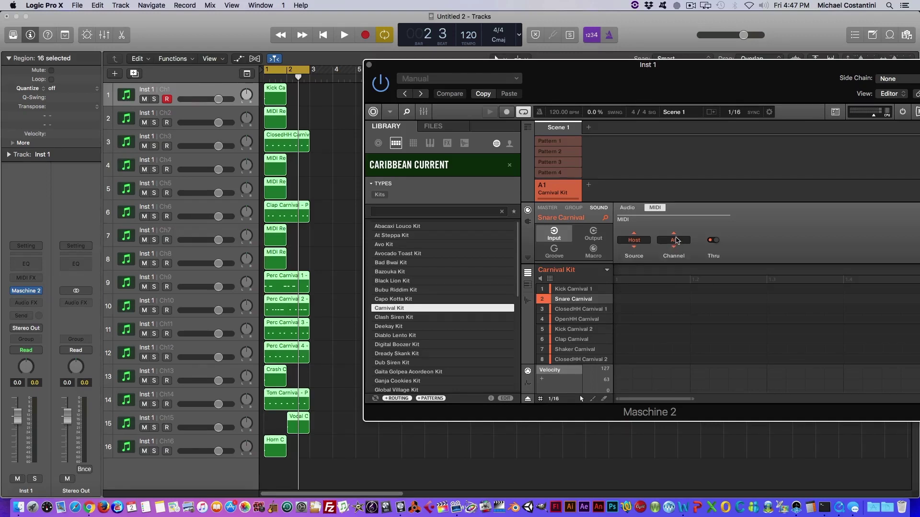
{"action": "left_click", "coordinate": [675, 241]}
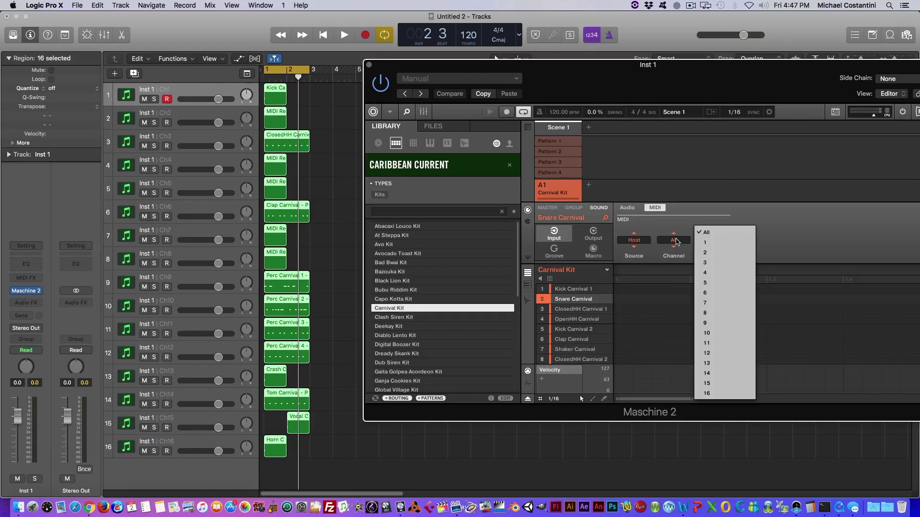
{"action": "left_click", "coordinate": [705, 254]}
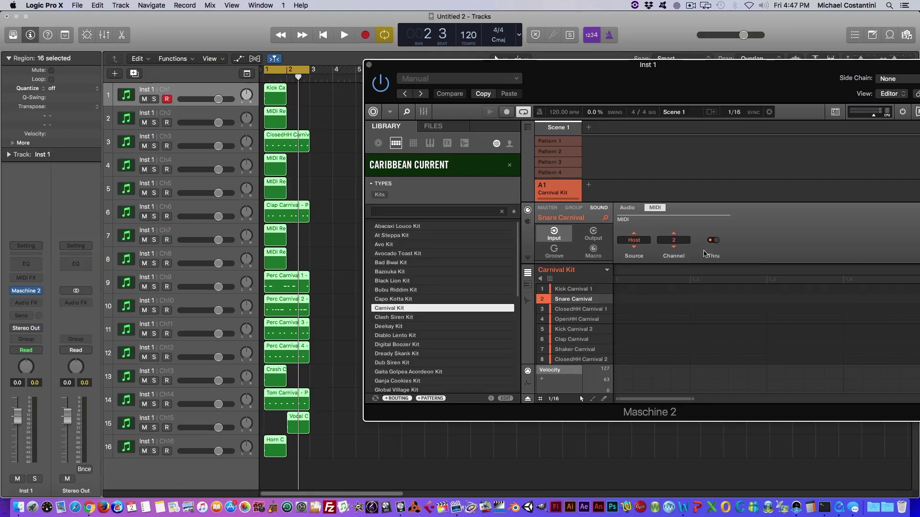
Set the ClosedHH Carnival 1 sound's MIDI input source to Host and its channel to 3
{"action": "left_click", "coordinate": [567, 310]}
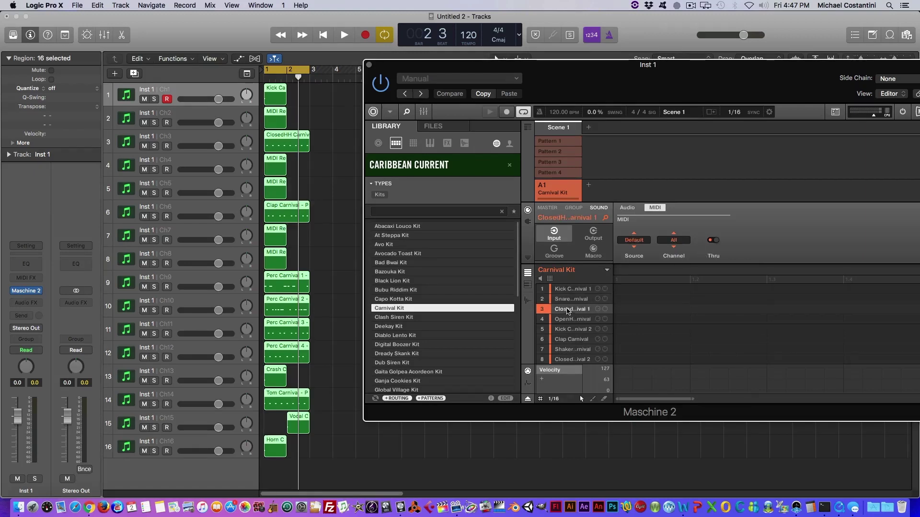
{"action": "left_click", "coordinate": [634, 240]}
{"action": "left_click", "coordinate": [645, 274]}
{"action": "left_click", "coordinate": [674, 240]}
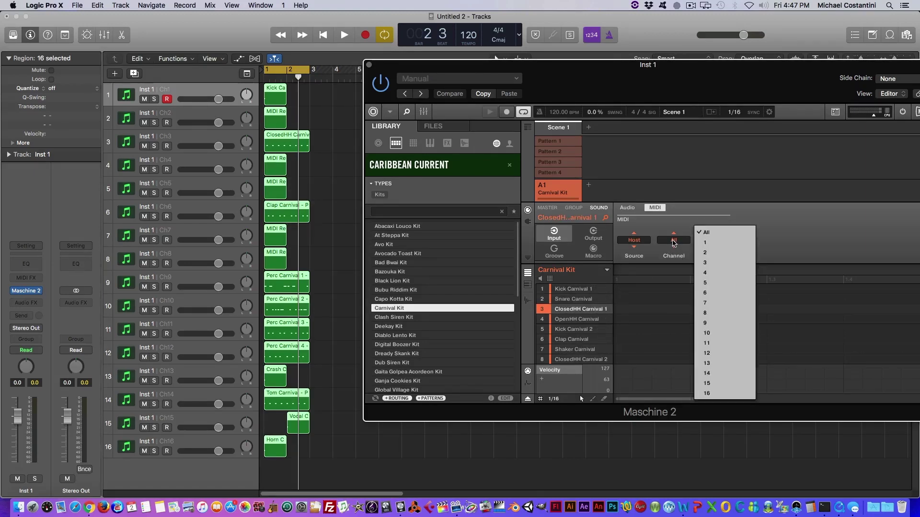
{"action": "left_click", "coordinate": [712, 263]}
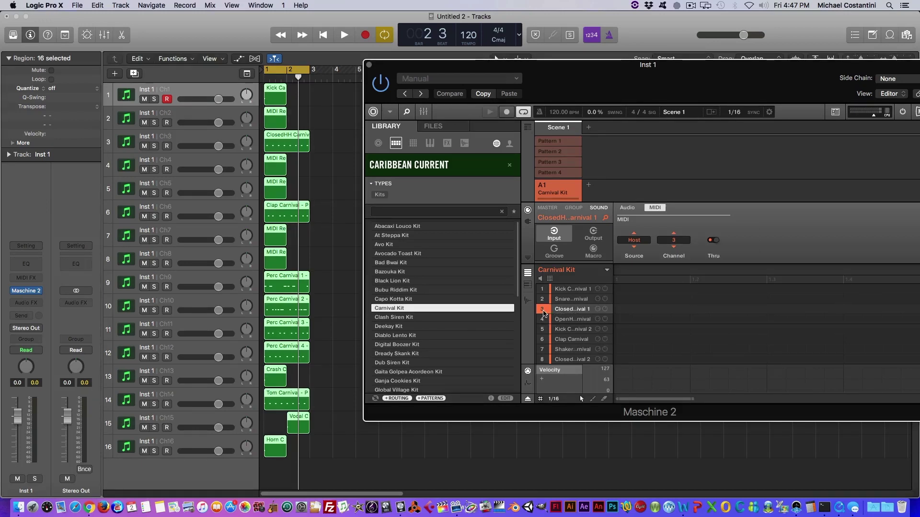
Set the OpenHH Carnival sound's MIDI input source to Host and its channel to 4
{"action": "left_click", "coordinate": [567, 320]}
{"action": "left_click", "coordinate": [631, 241]}
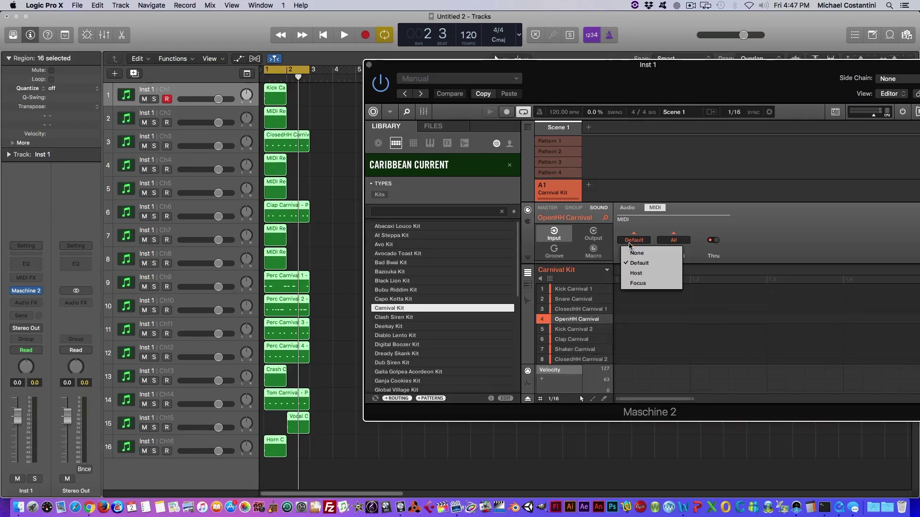
{"action": "left_click", "coordinate": [640, 273]}
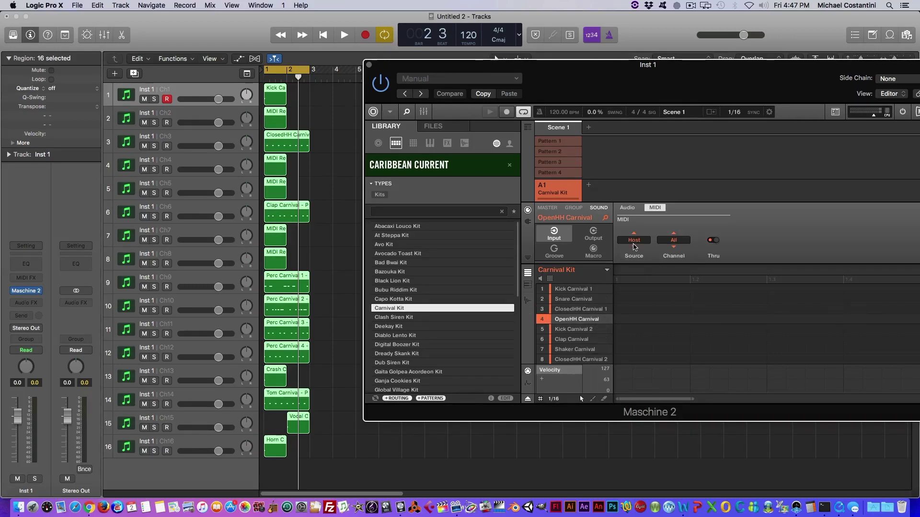
{"action": "mouse_move", "coordinate": [571, 326]}
{"action": "left_click", "coordinate": [678, 249]}
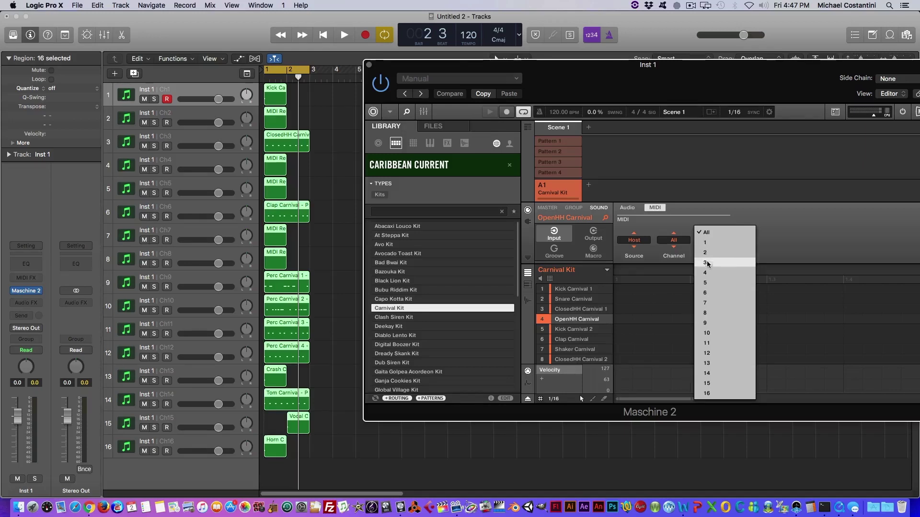
{"action": "left_click", "coordinate": [706, 272]}
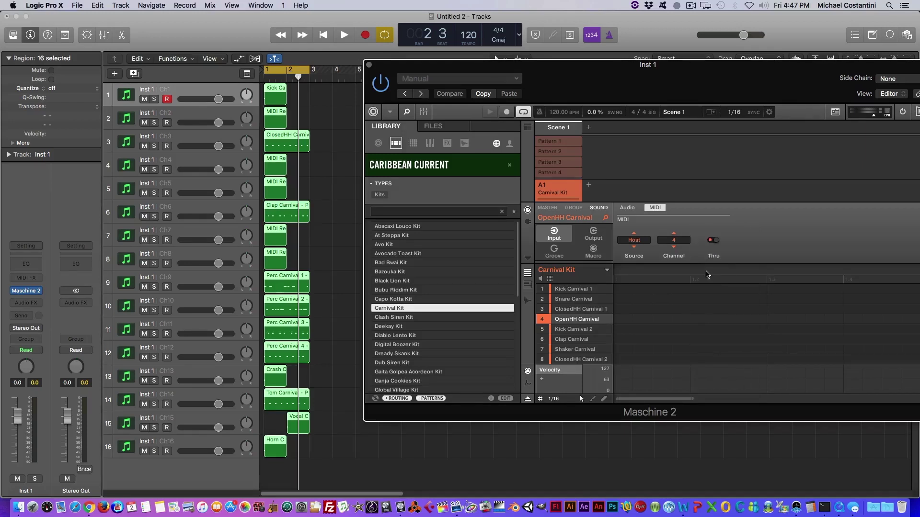
Set the Kick Carnival 2 sound's MIDI input source to Host and its channel to 5
{"action": "left_click", "coordinate": [570, 329]}
{"action": "left_click", "coordinate": [635, 240]}
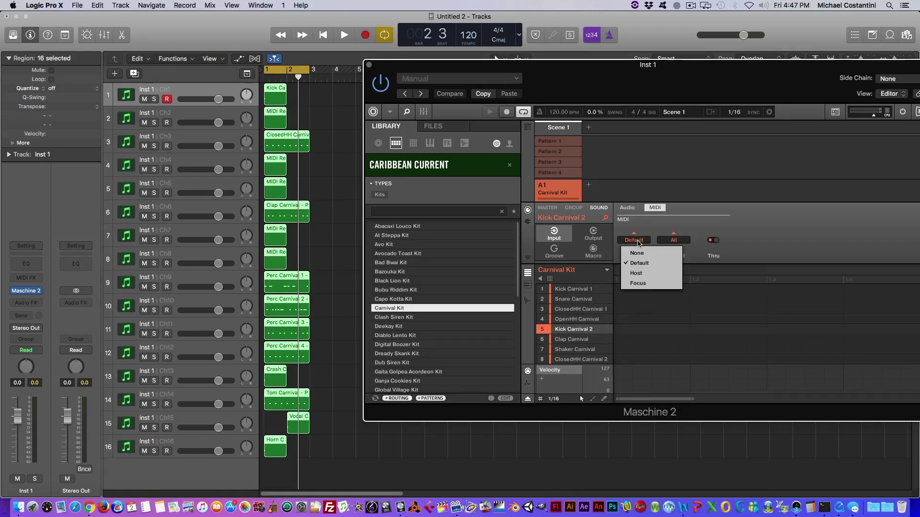
{"action": "left_click", "coordinate": [638, 273]}
{"action": "left_click", "coordinate": [679, 242]}
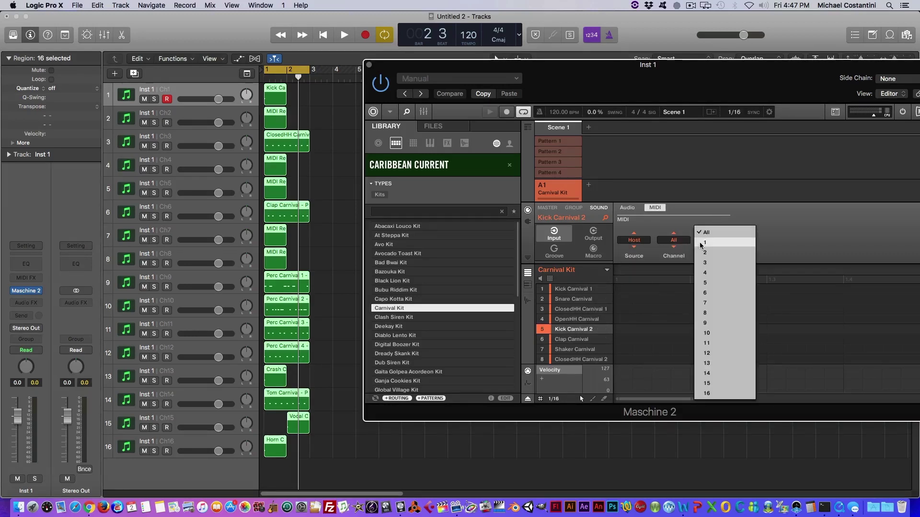
{"action": "left_click", "coordinate": [706, 283]}
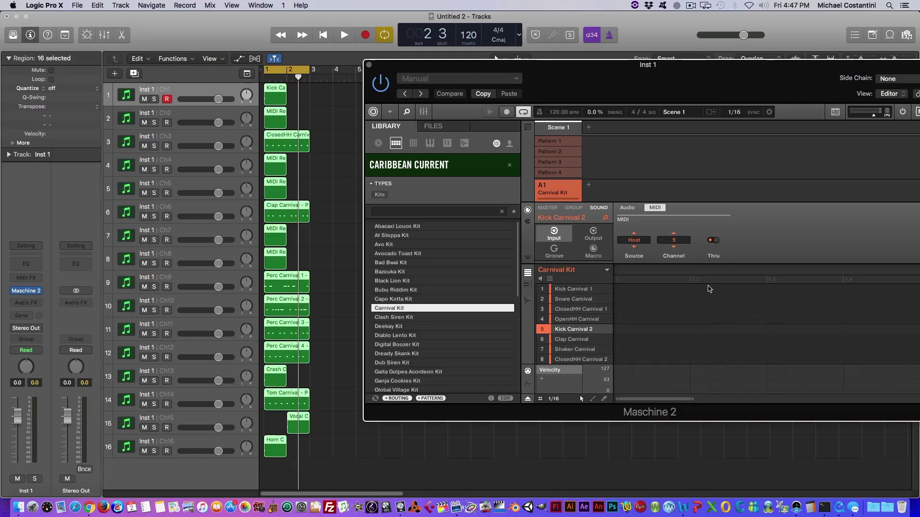
Set the Clap Carnival sound's MIDI input source to Host and its channel to 6
{"action": "left_click", "coordinate": [566, 340]}
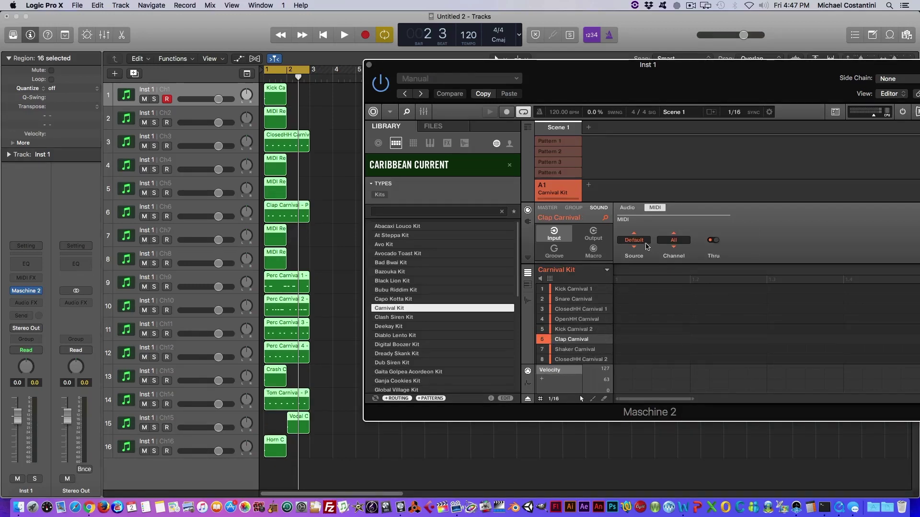
{"action": "left_click", "coordinate": [634, 240]}
{"action": "left_click", "coordinate": [631, 272]}
{"action": "left_click", "coordinate": [674, 241]}
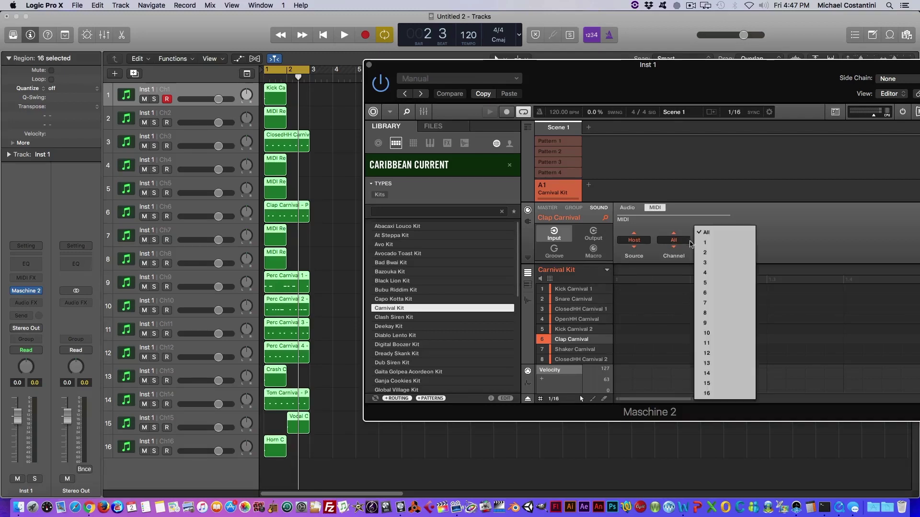
{"action": "left_click", "coordinate": [708, 292]}
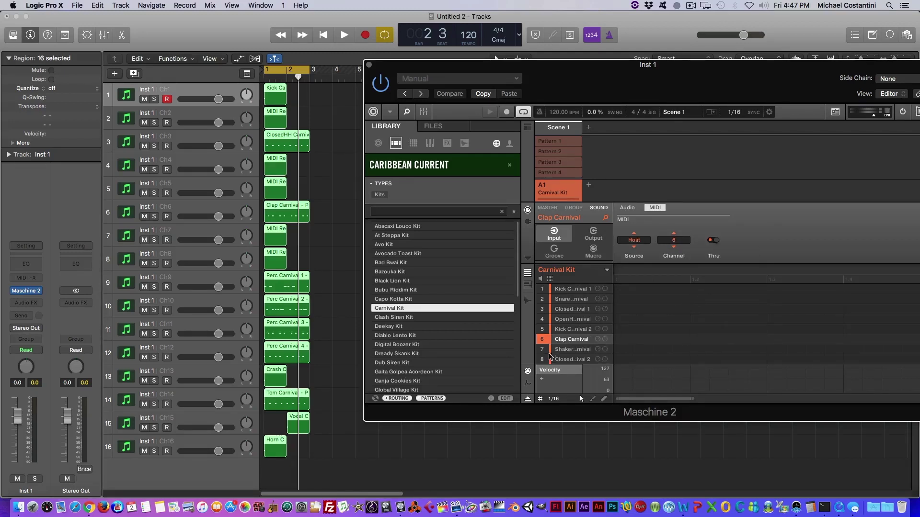
Set the Shaker Carnival sound's MIDI input to Host on channel 7 and the ClosedHH Carnival 2 sound's to Host on channel 8
{"action": "left_click", "coordinate": [575, 350]}
{"action": "left_click", "coordinate": [629, 241]}
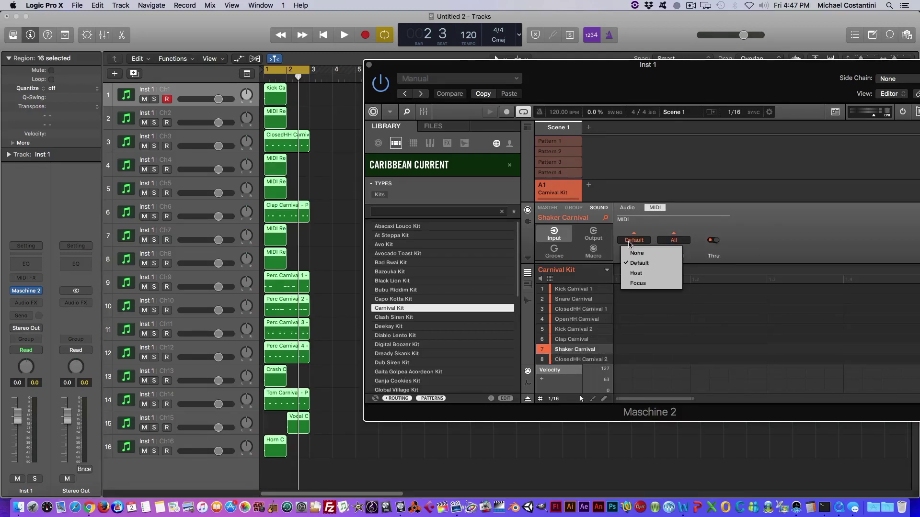
{"action": "left_click", "coordinate": [648, 272]}
{"action": "left_click", "coordinate": [674, 241]}
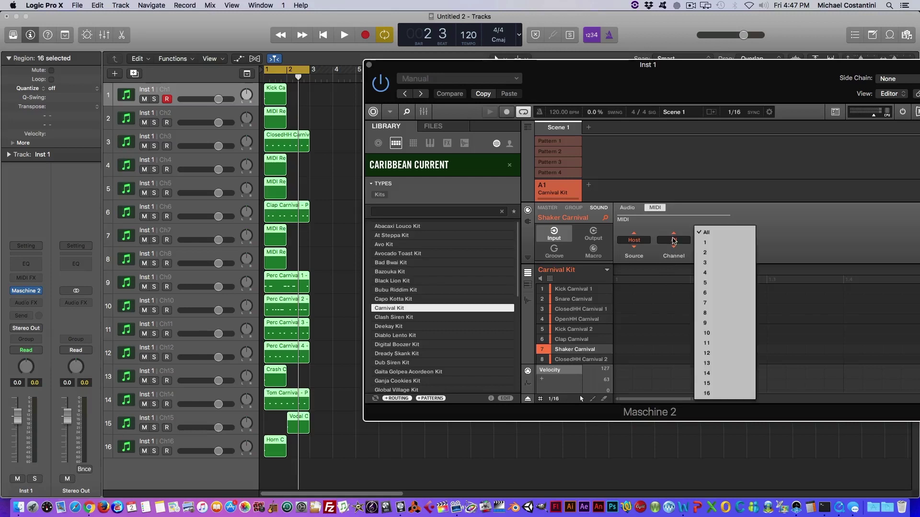
{"action": "left_click", "coordinate": [709, 302]}
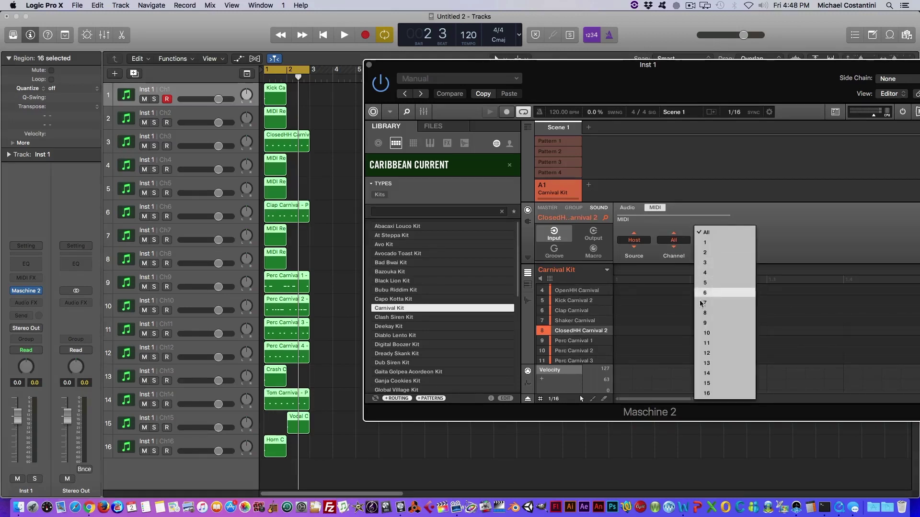
{"action": "left_click", "coordinate": [704, 313]}
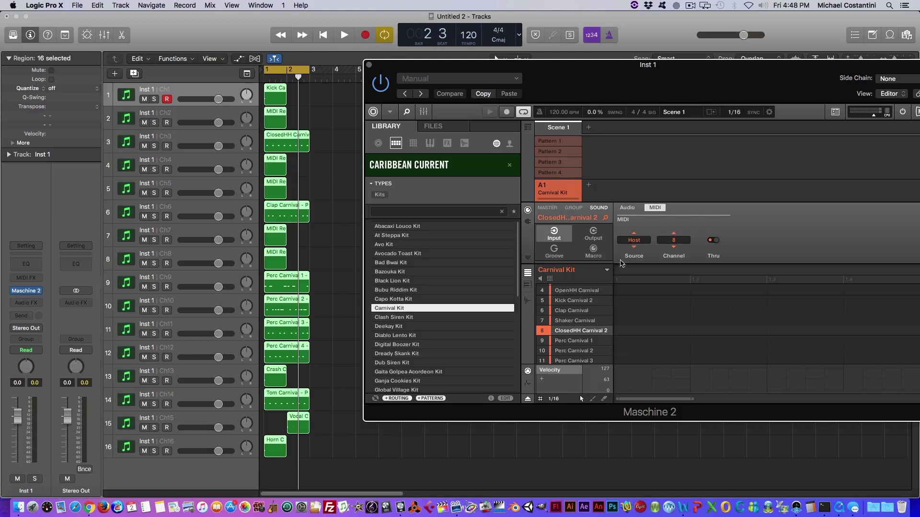
Set the Perc Carnival 1 sound's MIDI input source to Host and its channel to 9
{"action": "scroll", "coordinate": [565, 341], "scroll_direction": "down", "scroll_amount": 3}
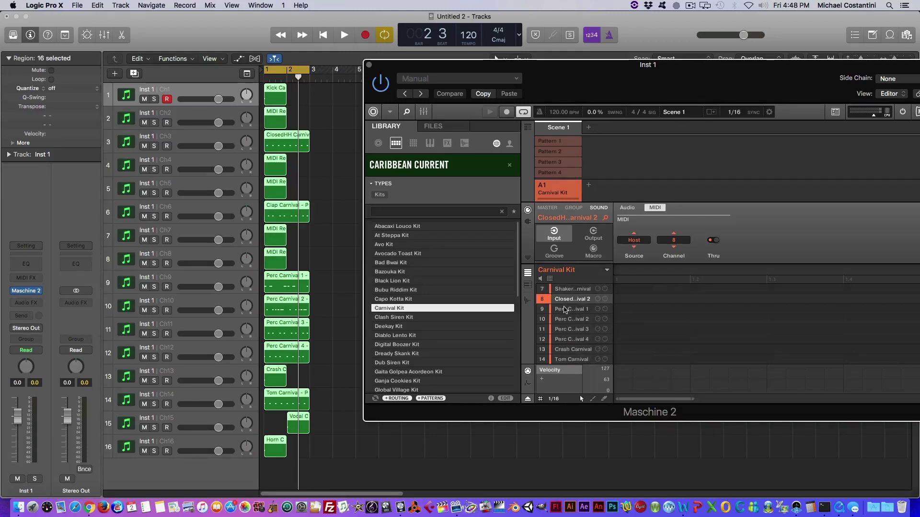
{"action": "left_click", "coordinate": [565, 310]}
{"action": "left_click", "coordinate": [634, 240]}
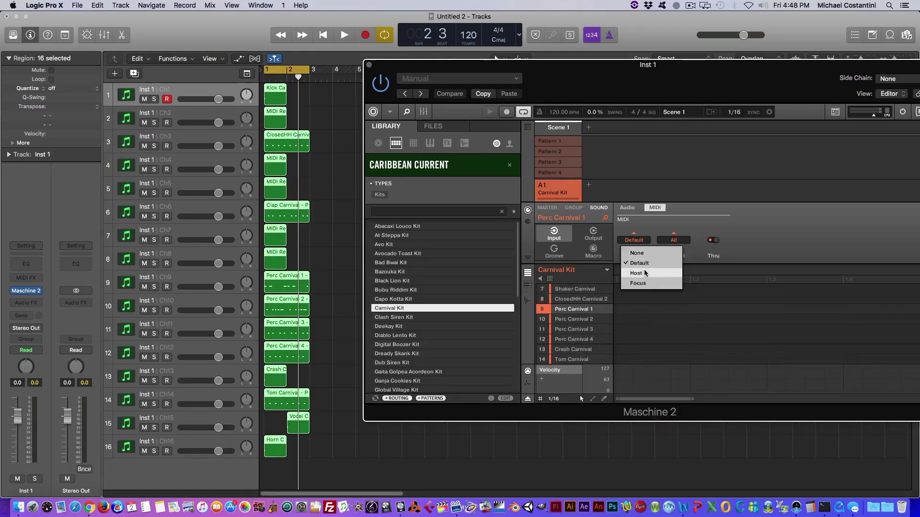
{"action": "left_click", "coordinate": [645, 273]}
{"action": "left_click", "coordinate": [674, 240]}
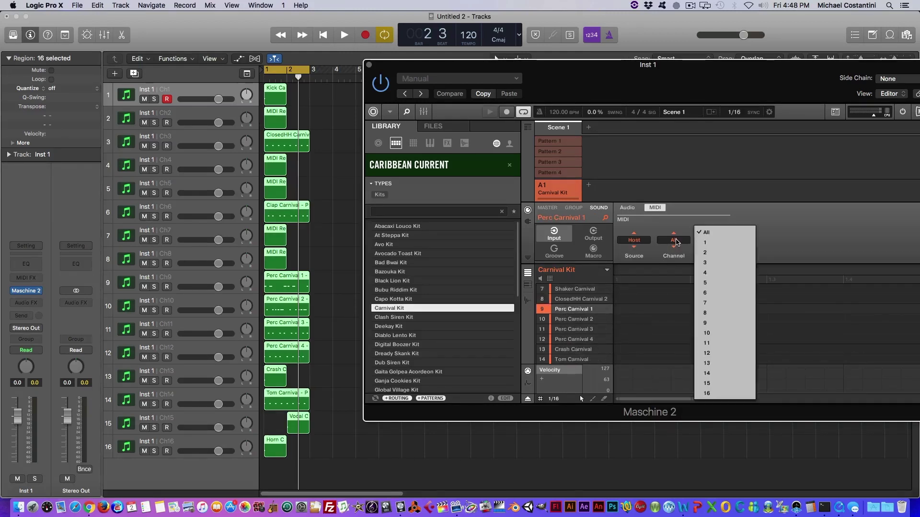
{"action": "left_click", "coordinate": [709, 322]}
Set the Perc Carnival 2 sound's MIDI input source to Host and its channel to 10
{"action": "left_click", "coordinate": [570, 319]}
{"action": "left_click", "coordinate": [629, 240]}
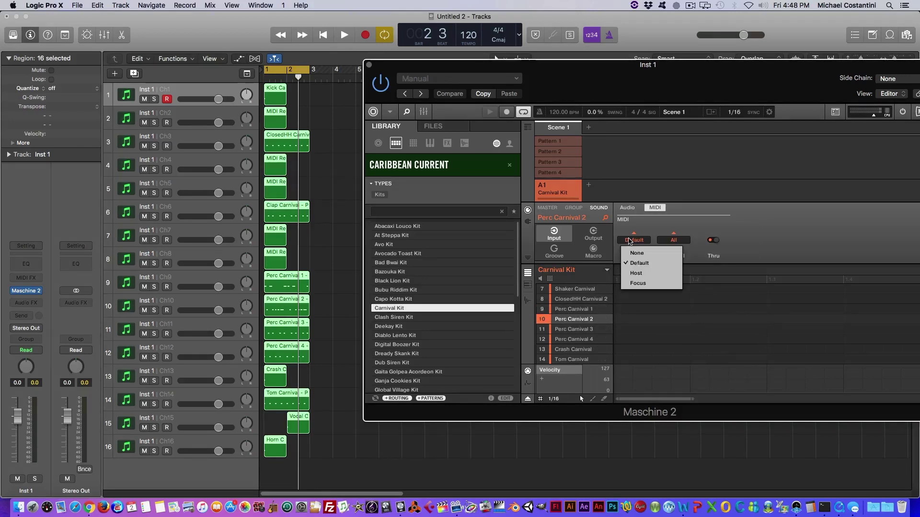
{"action": "left_click", "coordinate": [637, 273]}
{"action": "left_click", "coordinate": [674, 240]}
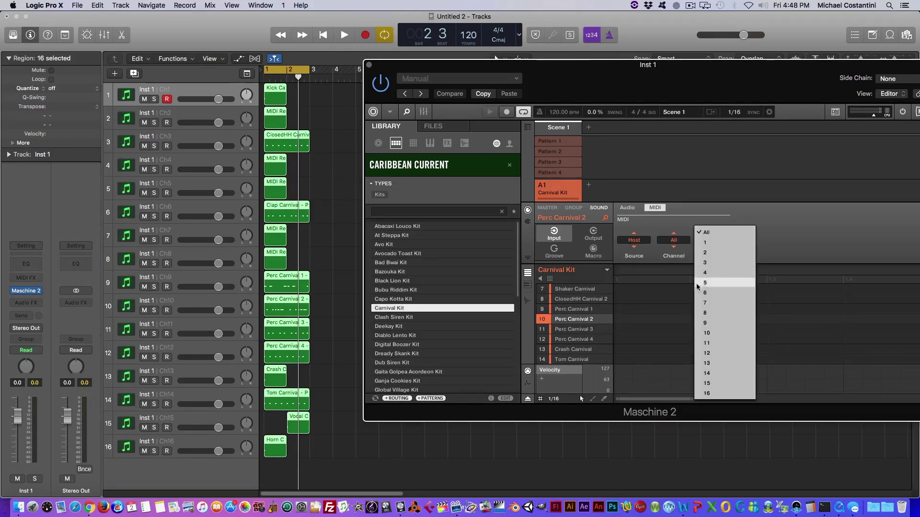
{"action": "left_click", "coordinate": [708, 333]}
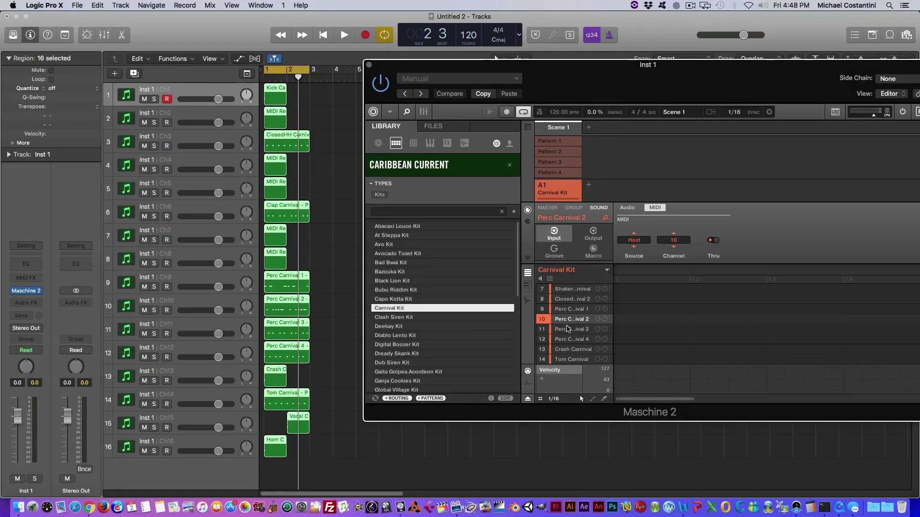
Set the sounds from Perc Carnival 3 through Horn Carnival to Host MIDI input on matching channels, ending with channel 16 for Horn Carnival
{"action": "left_click", "coordinate": [566, 329]}
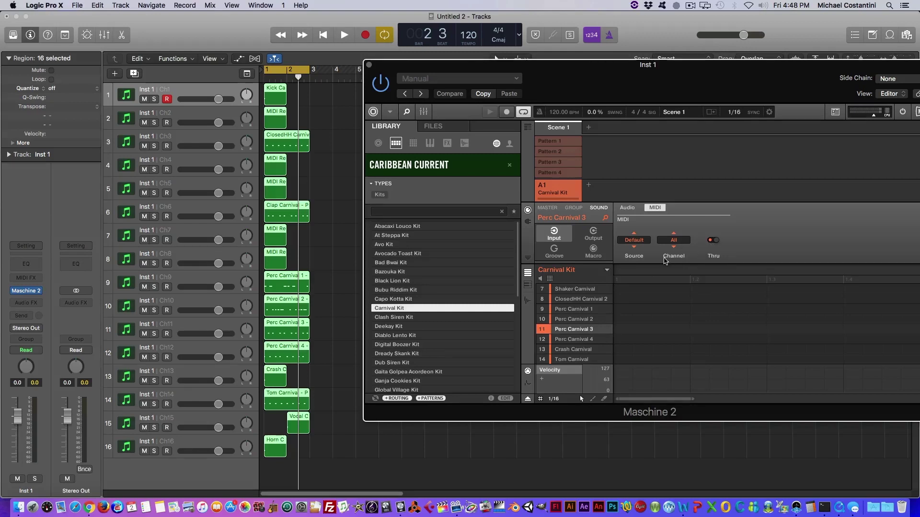
{"action": "left_click", "coordinate": [634, 240]}
{"action": "left_click", "coordinate": [674, 241]}
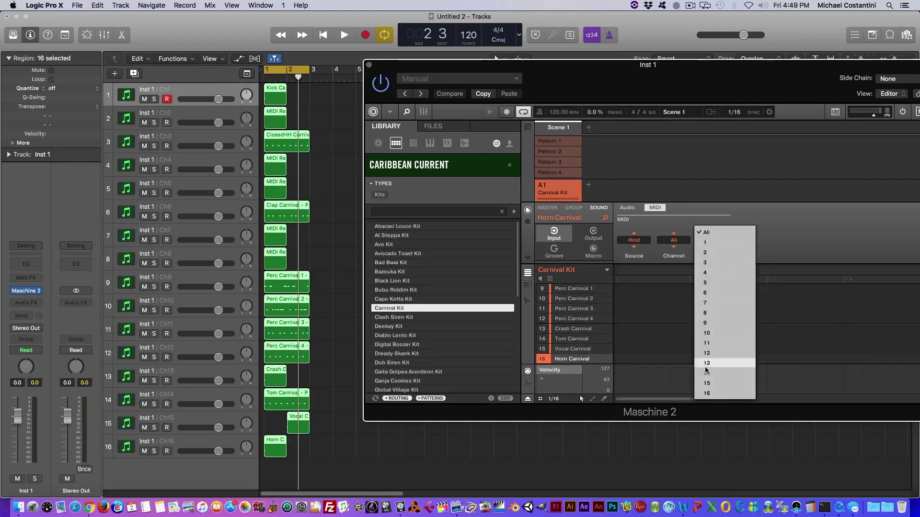
{"action": "left_click", "coordinate": [710, 394]}
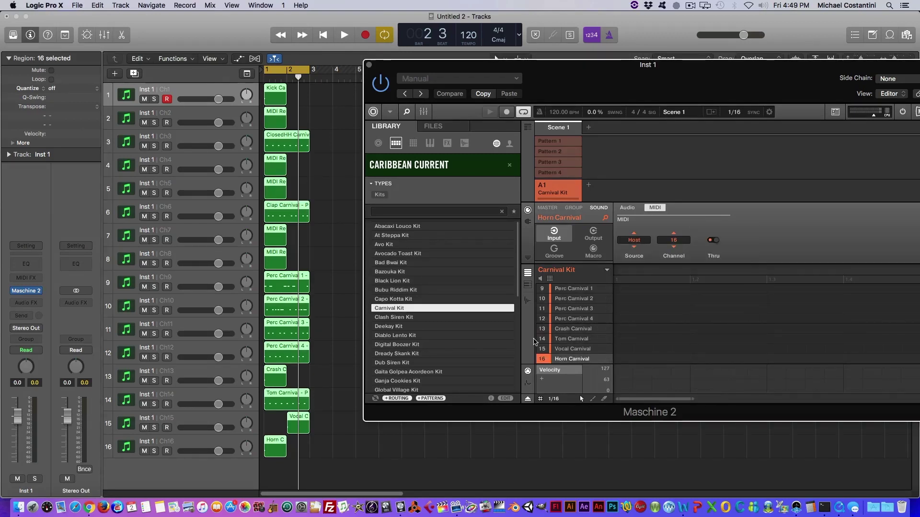
Check the MIDI input settings of the sounds from Vocal Carnival back to Perc Carnival 1, and Perc Carnival 1's audio input settings
{"action": "left_click", "coordinate": [571, 349]}
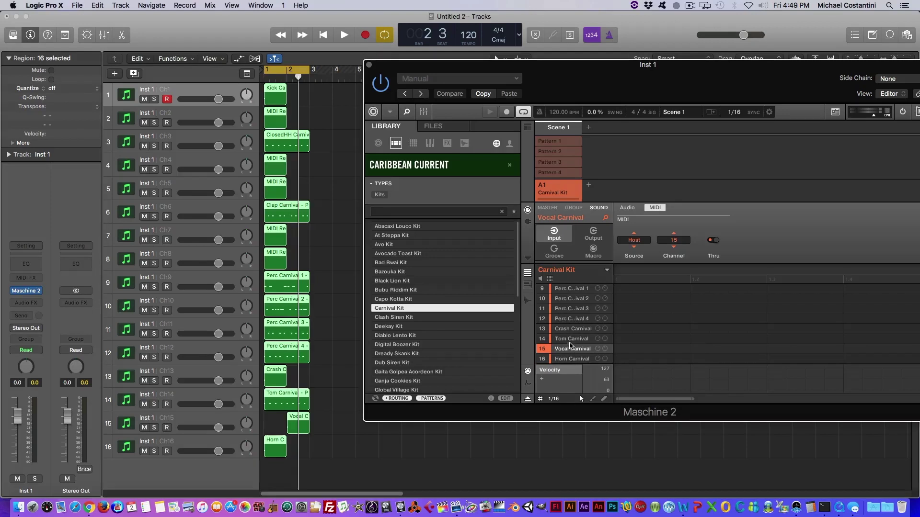
{"action": "left_click", "coordinate": [569, 338]}
{"action": "left_click", "coordinate": [567, 330]}
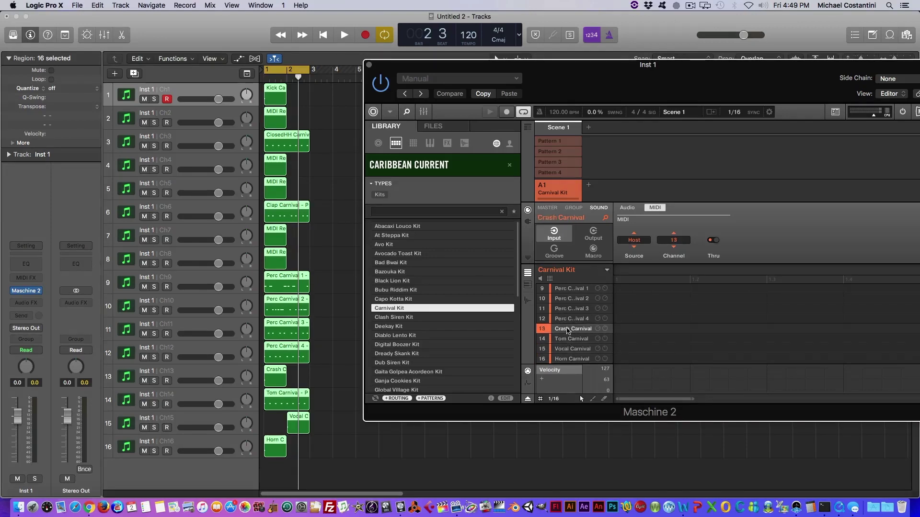
{"action": "left_click", "coordinate": [566, 318]}
{"action": "left_click", "coordinate": [566, 308]}
{"action": "left_click", "coordinate": [566, 300]}
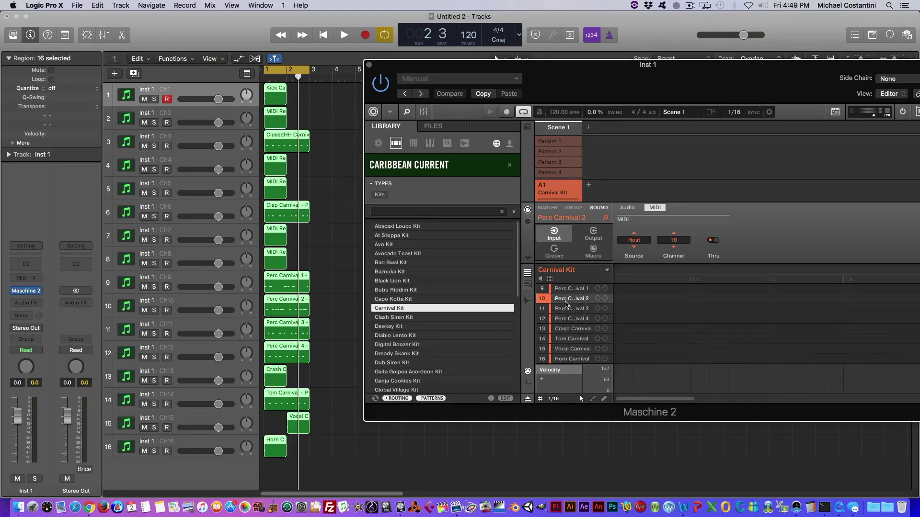
{"action": "left_click", "coordinate": [566, 289]}
{"action": "scroll", "coordinate": [583, 359], "scroll_direction": "up", "scroll_amount": 8}
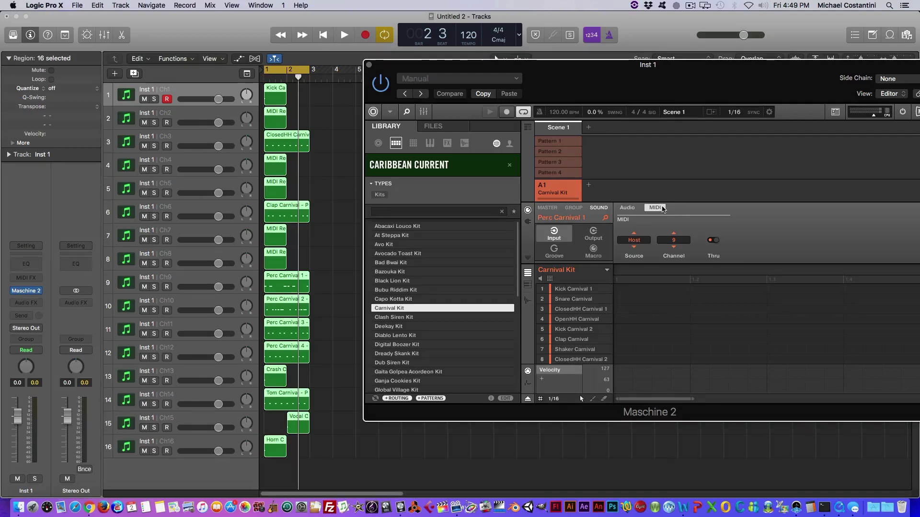
{"action": "left_click", "coordinate": [625, 208]}
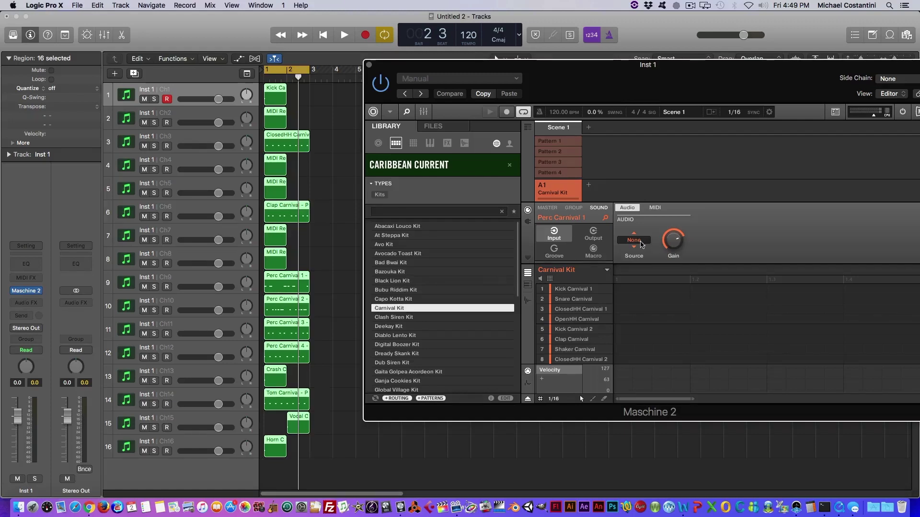
{"action": "left_click", "coordinate": [654, 208]}
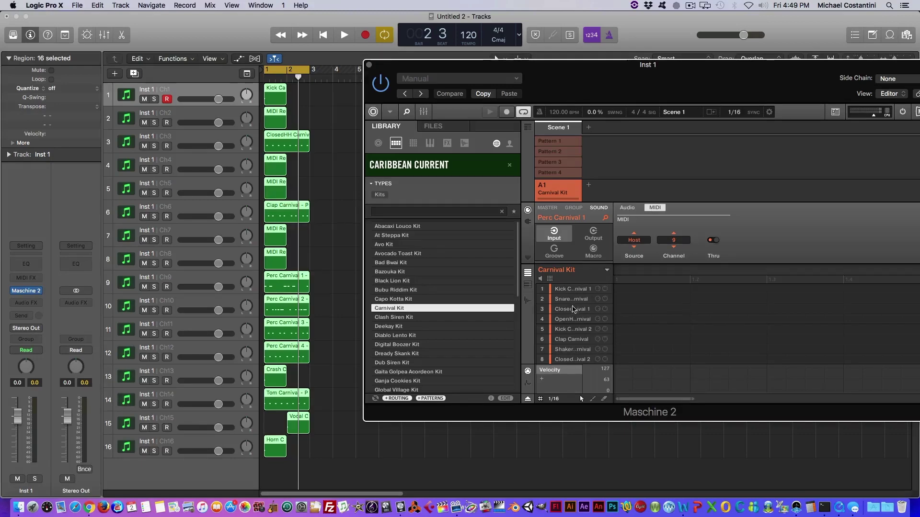
Set the Kick Carnival 1 sound's MIDI output destination to Host
{"action": "left_click", "coordinate": [572, 290]}
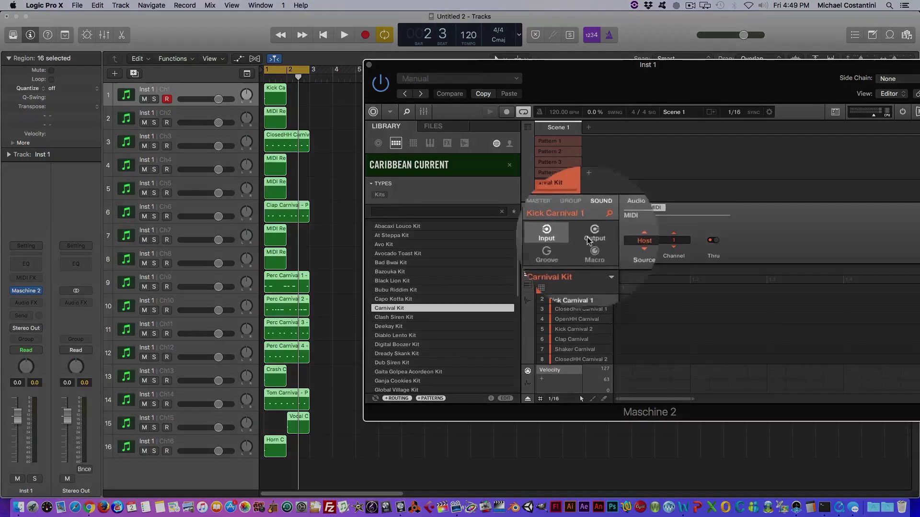
{"action": "left_click", "coordinate": [588, 237]}
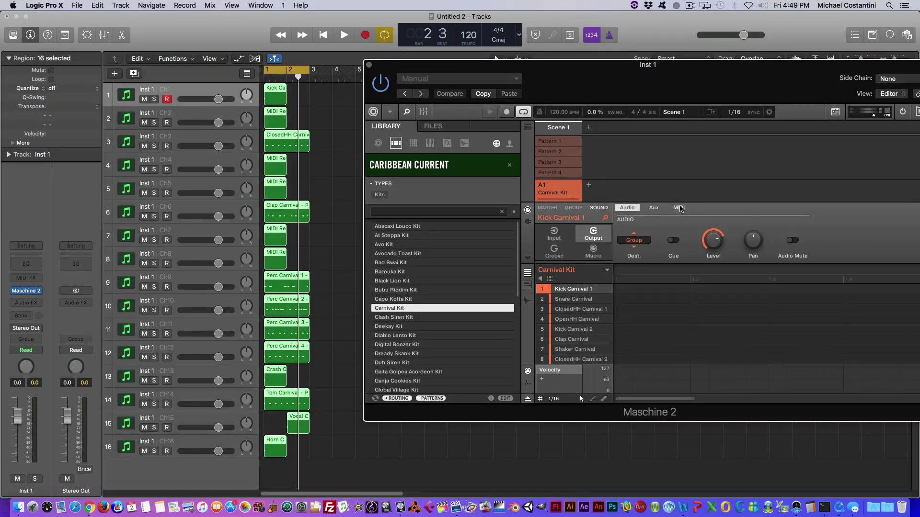
{"action": "left_click", "coordinate": [679, 208]}
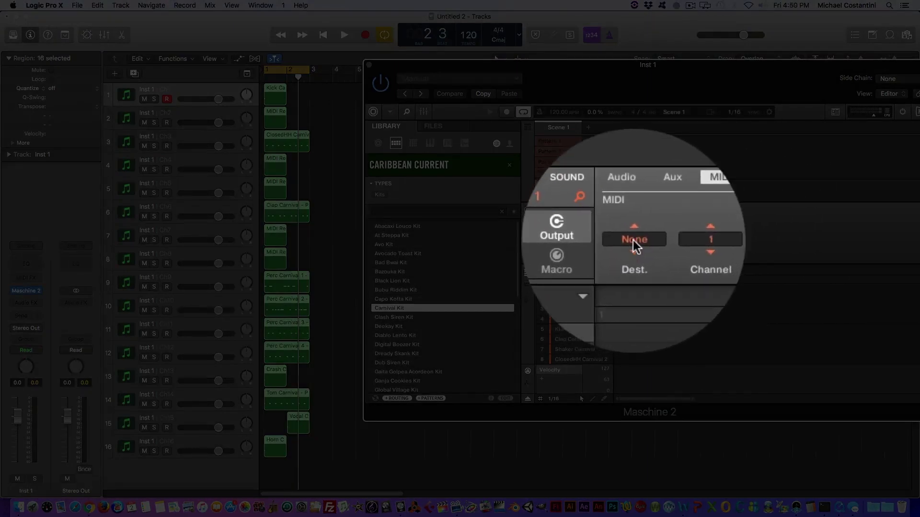
{"action": "left_click", "coordinate": [634, 240]}
{"action": "left_click", "coordinate": [669, 246]}
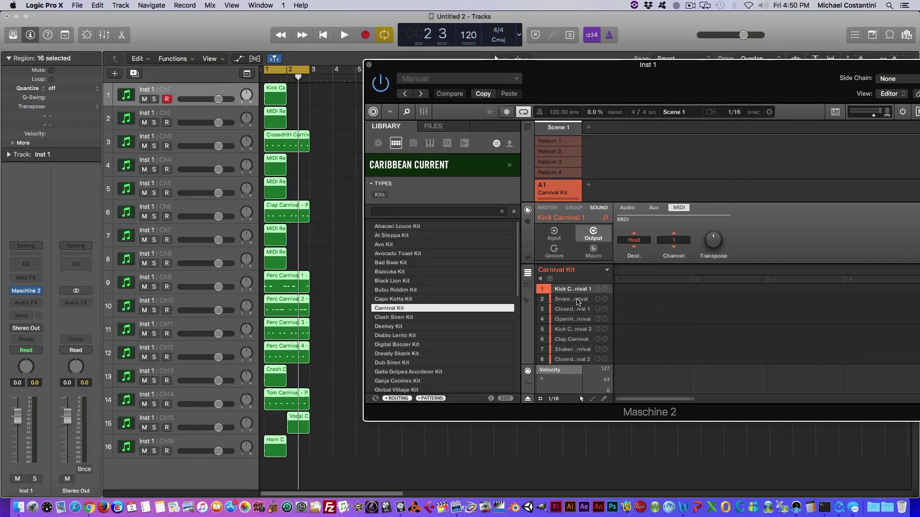
Check the MIDI output channel of each sound from Snare Carnival through ClosedHH Carnival 2
{"action": "left_click", "coordinate": [578, 302]}
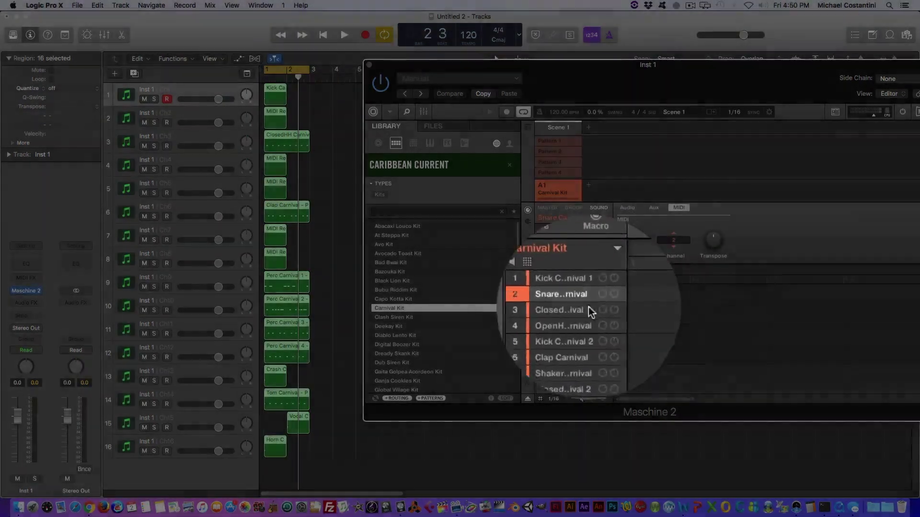
{"action": "left_click", "coordinate": [587, 308]}
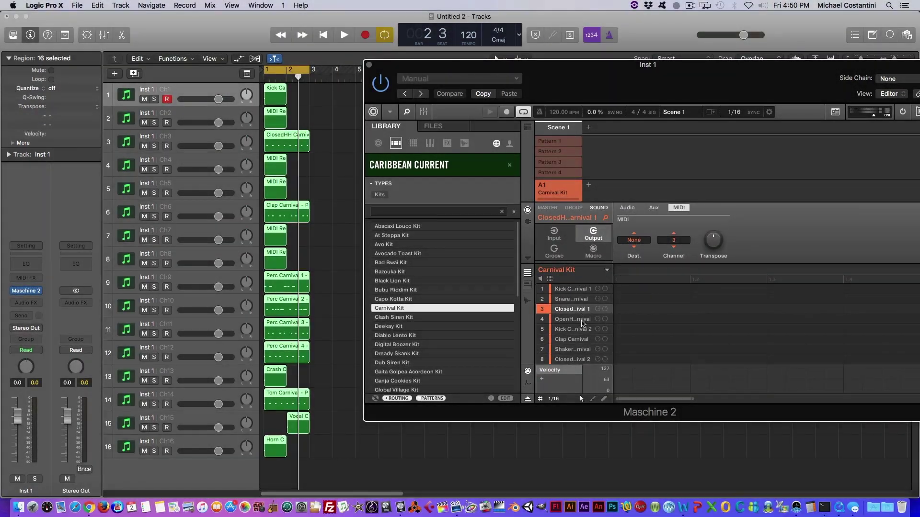
{"action": "left_click", "coordinate": [583, 319]}
{"action": "left_click", "coordinate": [582, 330]}
{"action": "left_click", "coordinate": [584, 340]}
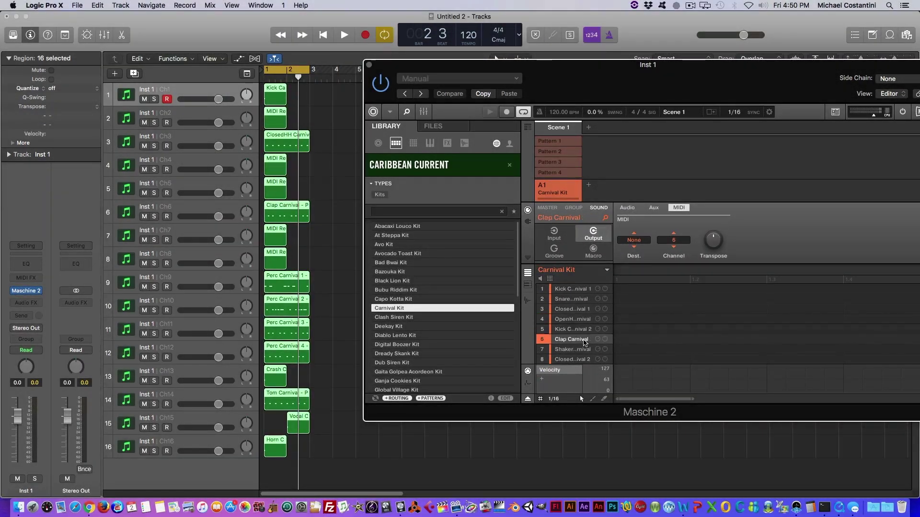
{"action": "left_click", "coordinate": [582, 350]}
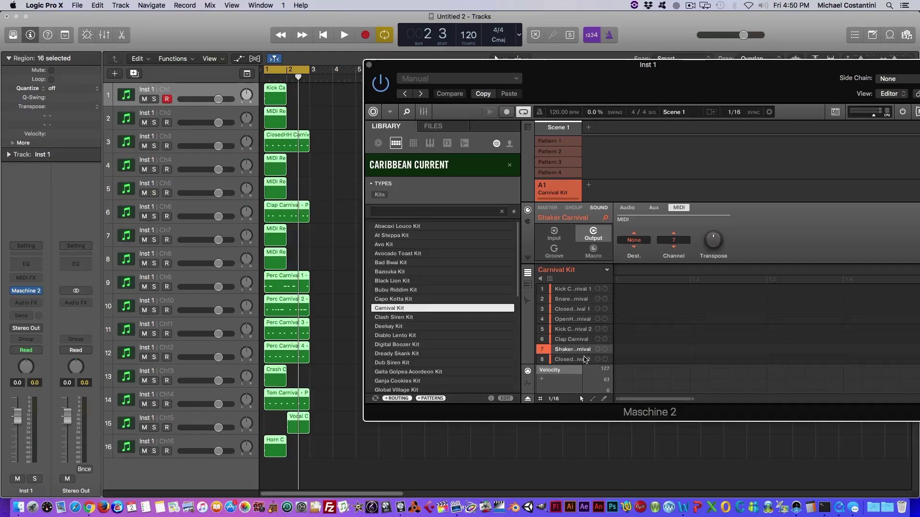
{"action": "left_click", "coordinate": [584, 359]}
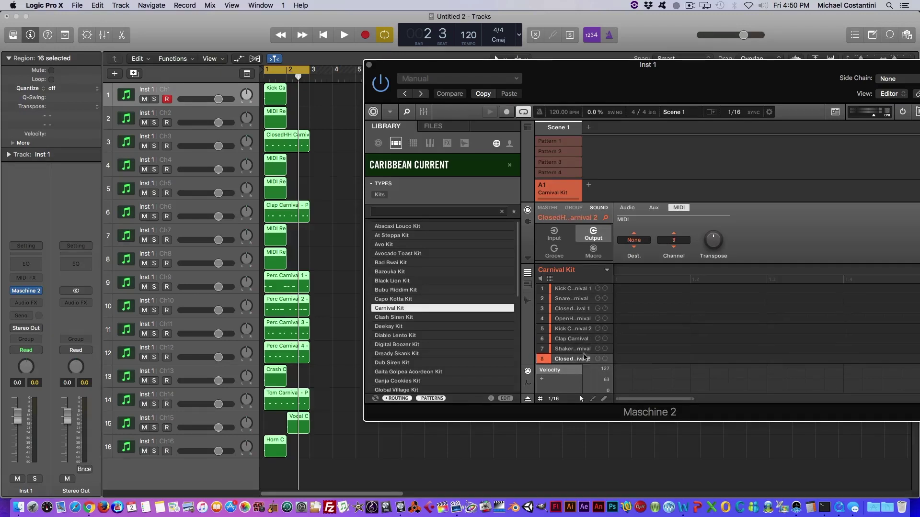
Set the MIDI output destination of the Snare Carnival and ClosedHH Carnival 1 sounds to Host
{"action": "left_click", "coordinate": [577, 299]}
{"action": "left_click", "coordinate": [643, 243]}
{"action": "left_click", "coordinate": [666, 244]}
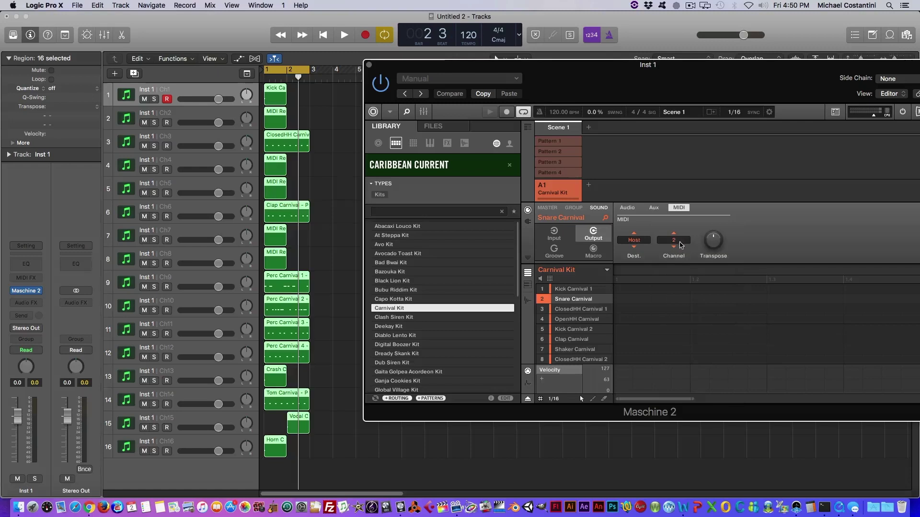
{"action": "left_click", "coordinate": [573, 309]}
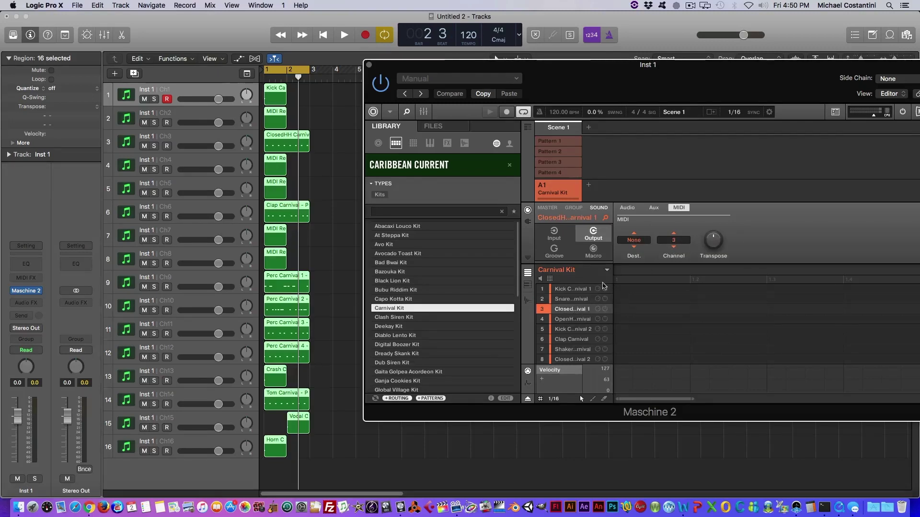
{"action": "left_click", "coordinate": [634, 240]}
{"action": "left_click", "coordinate": [670, 242]}
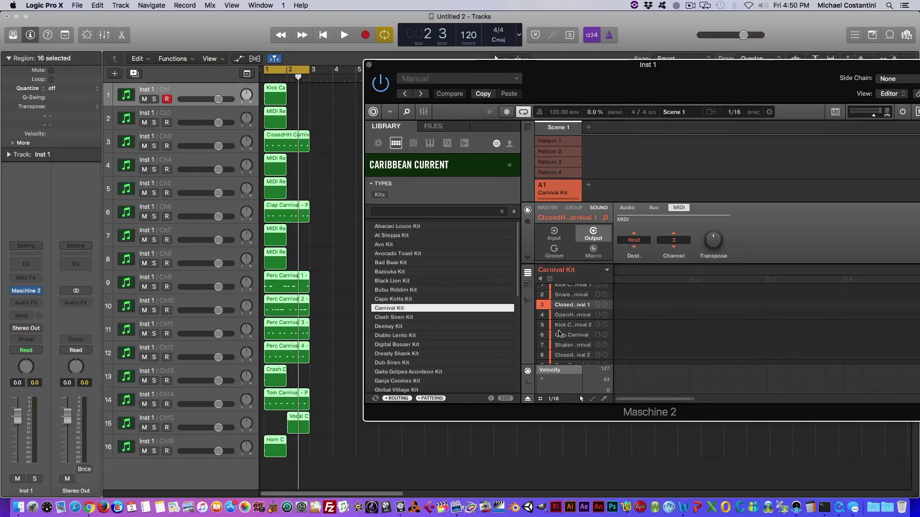
Set the MIDI output destination of the OpenHH Carnival and Kick Carnival 2 sounds to Host
{"action": "left_click", "coordinate": [567, 316]}
{"action": "left_click", "coordinate": [635, 242]}
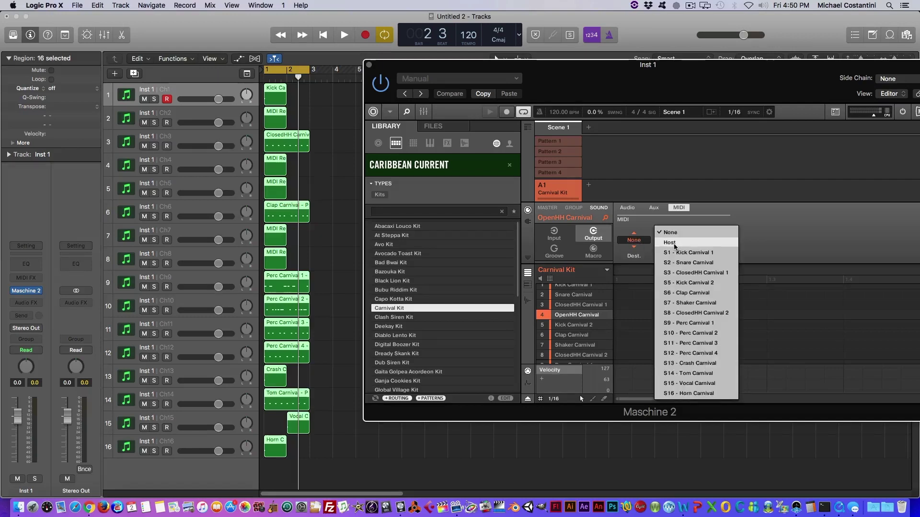
{"action": "left_click", "coordinate": [669, 243]}
{"action": "left_click", "coordinate": [576, 325]}
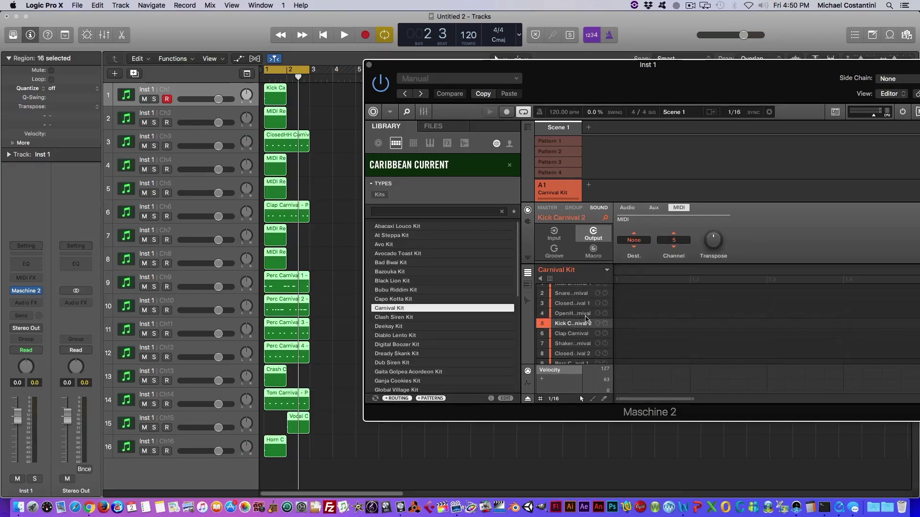
{"action": "left_click", "coordinate": [634, 241]}
{"action": "left_click", "coordinate": [671, 243]}
Set the Clap Carnival sound's MIDI output destination to Host
{"action": "scroll", "coordinate": [571, 349], "scroll_direction": "down", "scroll_amount": 1}
{"action": "left_click", "coordinate": [572, 321]}
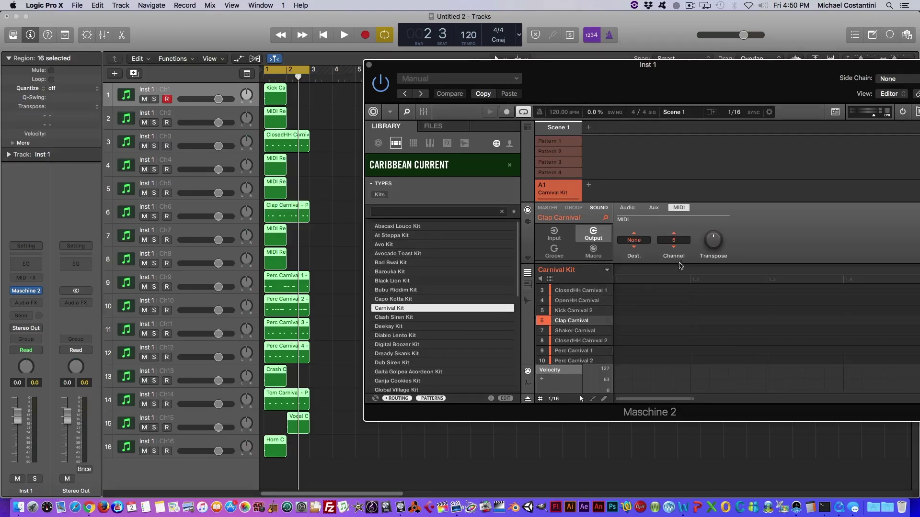
{"action": "left_click", "coordinate": [640, 242]}
{"action": "left_click", "coordinate": [670, 243]}
Set the MIDI output destination of the Shaker Carnival and ClosedHH Carnival 2 sounds to Host
{"action": "left_click", "coordinate": [557, 331]}
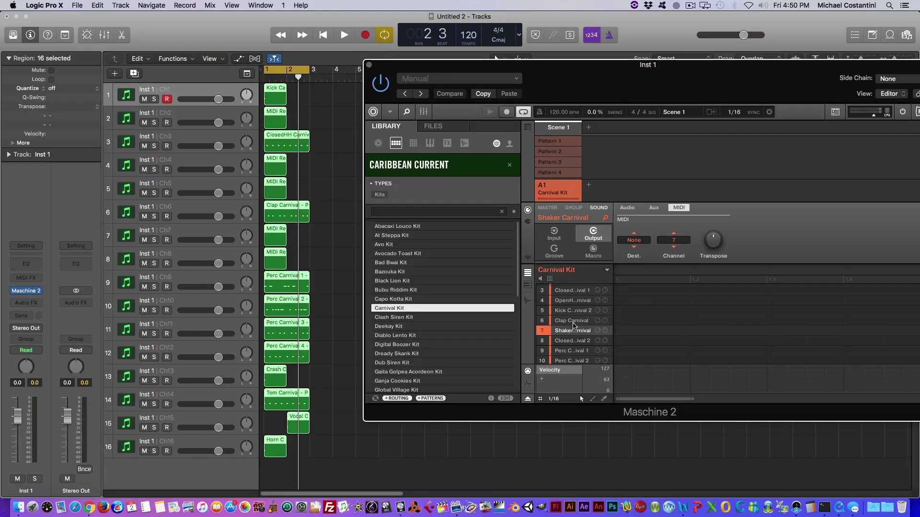
{"action": "left_click", "coordinate": [634, 240]}
{"action": "left_click", "coordinate": [671, 244]}
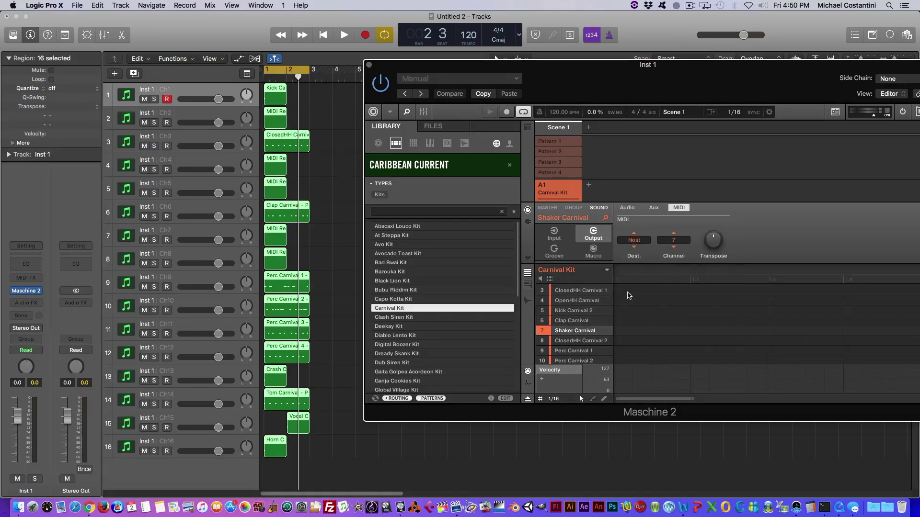
{"action": "scroll", "coordinate": [570, 333], "scroll_direction": "down", "scroll_amount": 1}
{"action": "left_click", "coordinate": [570, 331]}
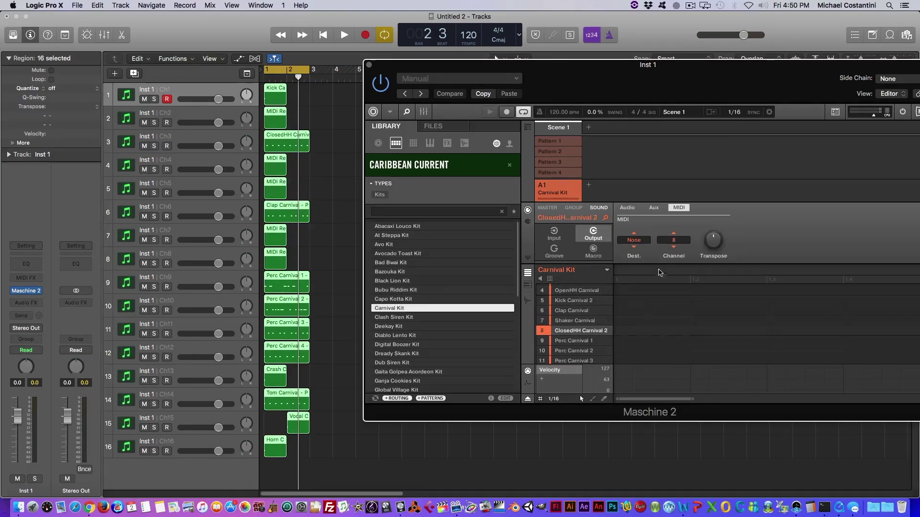
{"action": "left_click", "coordinate": [645, 241]}
{"action": "left_click", "coordinate": [669, 244]}
Set the MIDI output destination of the Perc Carnival 1 and Horn Carnival sounds to Host
{"action": "scroll", "coordinate": [570, 331], "scroll_direction": "down", "scroll_amount": 1}
{"action": "left_click", "coordinate": [566, 337]}
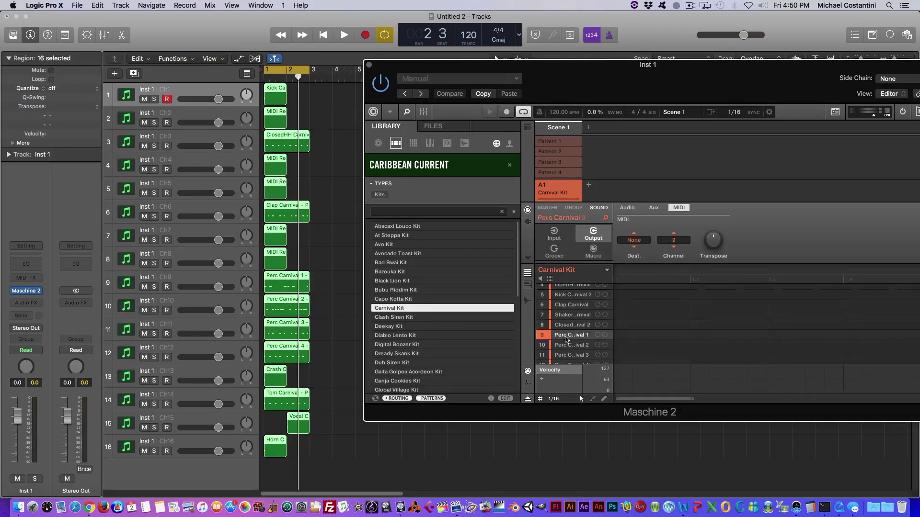
{"action": "left_click", "coordinate": [633, 240]}
{"action": "left_click", "coordinate": [669, 243]}
{"action": "scroll", "coordinate": [574, 335], "scroll_direction": "down", "scroll_amount": 3}
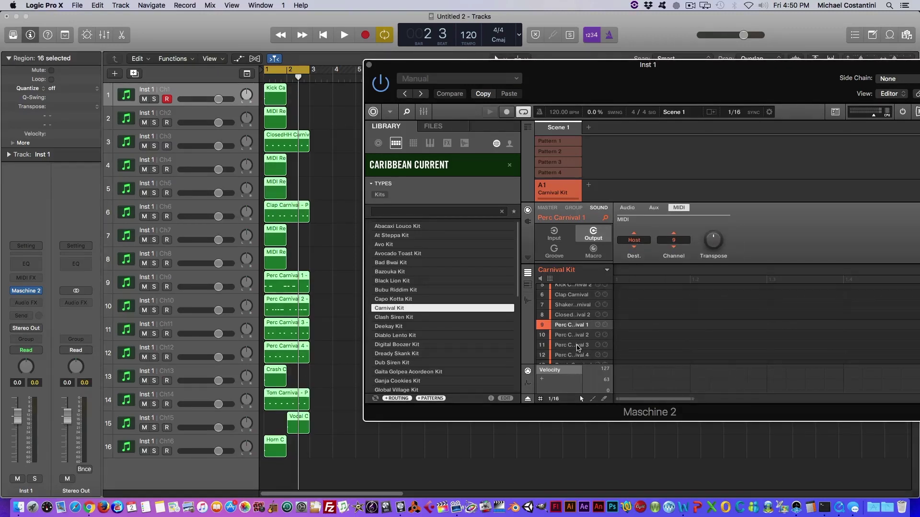
{"action": "left_click", "coordinate": [570, 359]}
{"action": "left_click", "coordinate": [634, 240]}
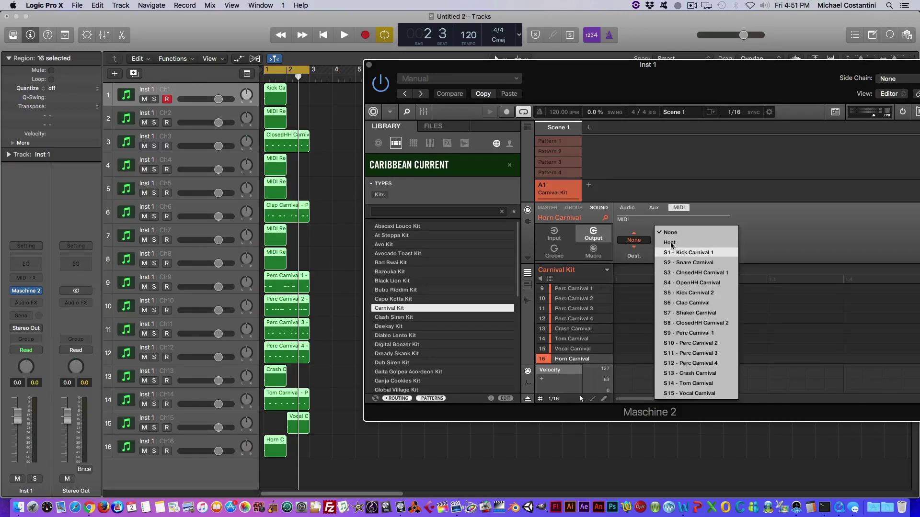
{"action": "left_click", "coordinate": [670, 243]}
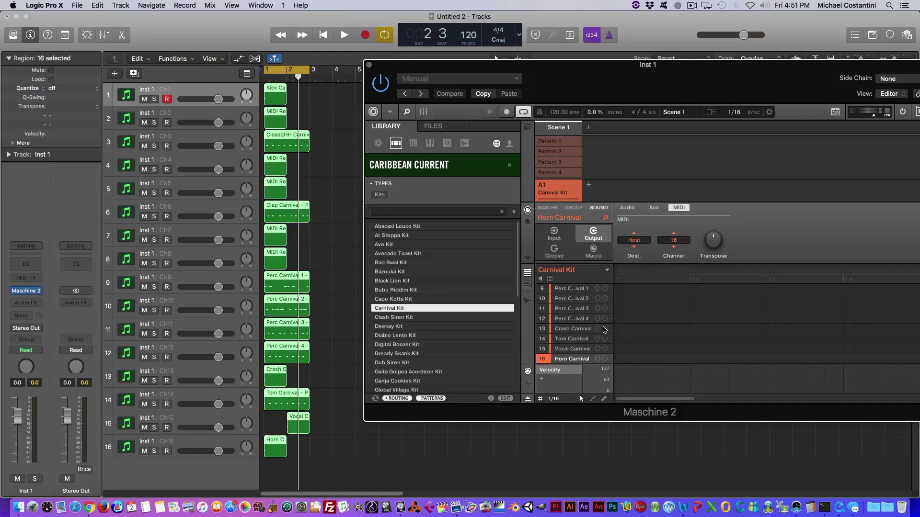
Check the MIDI output destination and channel of the kit's sounds from Vocal Carnival back up to Kick Carnival 1
{"action": "left_click", "coordinate": [587, 349]}
{"action": "left_click", "coordinate": [581, 340]}
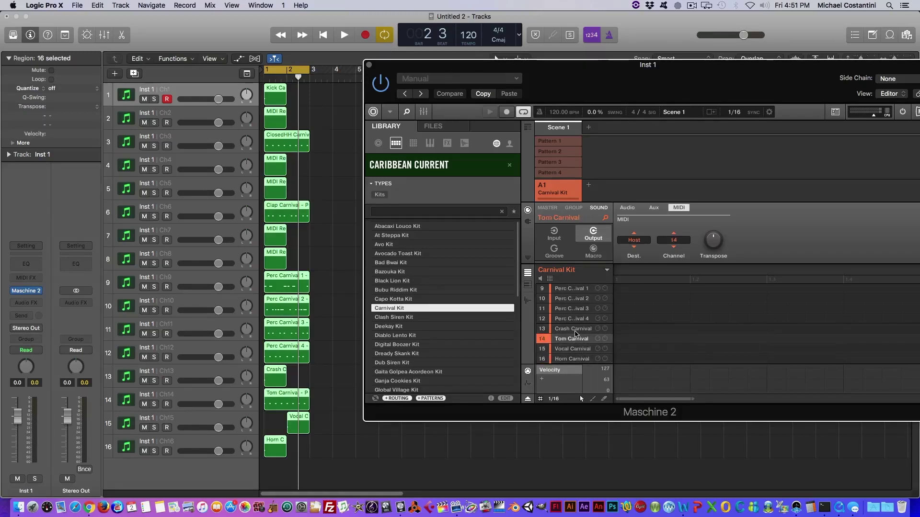
{"action": "left_click", "coordinate": [575, 329]}
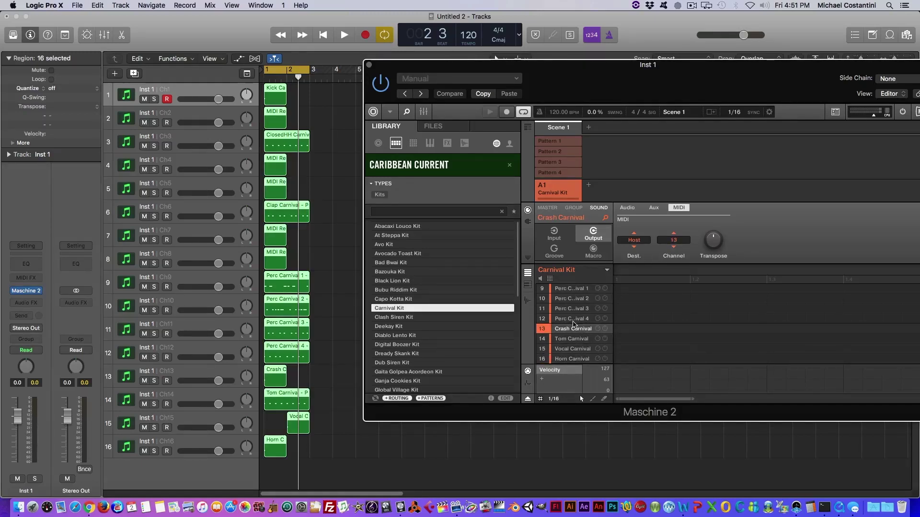
{"action": "left_click", "coordinate": [574, 319]}
{"action": "left_click", "coordinate": [574, 309]}
{"action": "left_click", "coordinate": [574, 298]}
{"action": "left_click", "coordinate": [574, 289]}
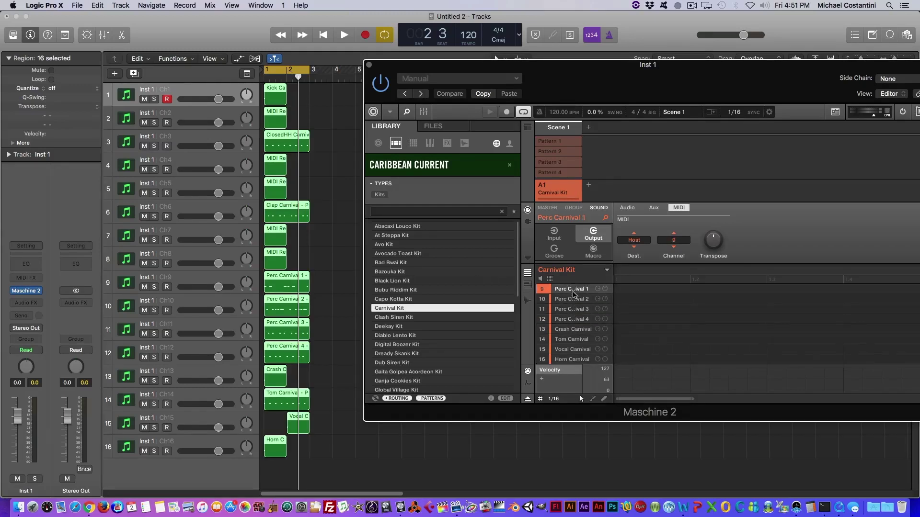
{"action": "scroll", "coordinate": [573, 293], "scroll_direction": "up", "scroll_amount": 3}
{"action": "left_click", "coordinate": [573, 308]}
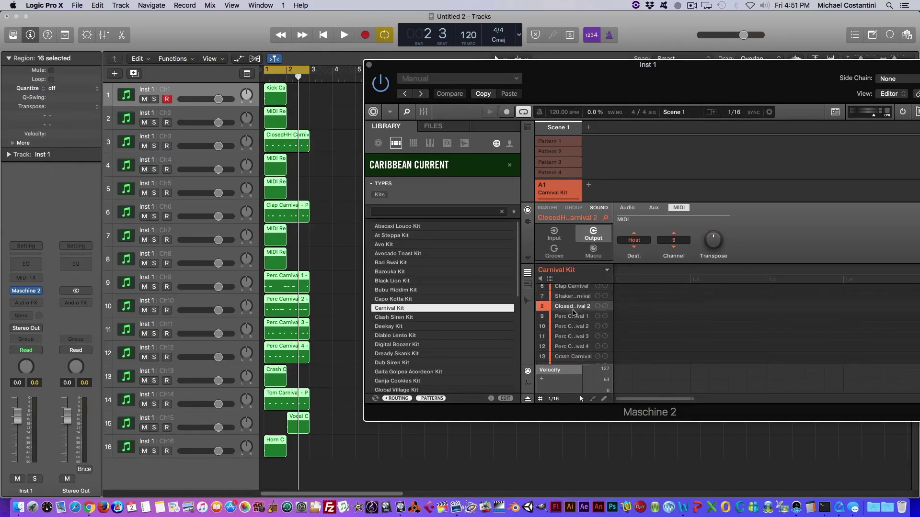
{"action": "left_click", "coordinate": [573, 299]}
{"action": "left_click", "coordinate": [573, 289]}
{"action": "scroll", "coordinate": [573, 290], "scroll_direction": "up", "scroll_amount": 5}
{"action": "left_click", "coordinate": [573, 291]}
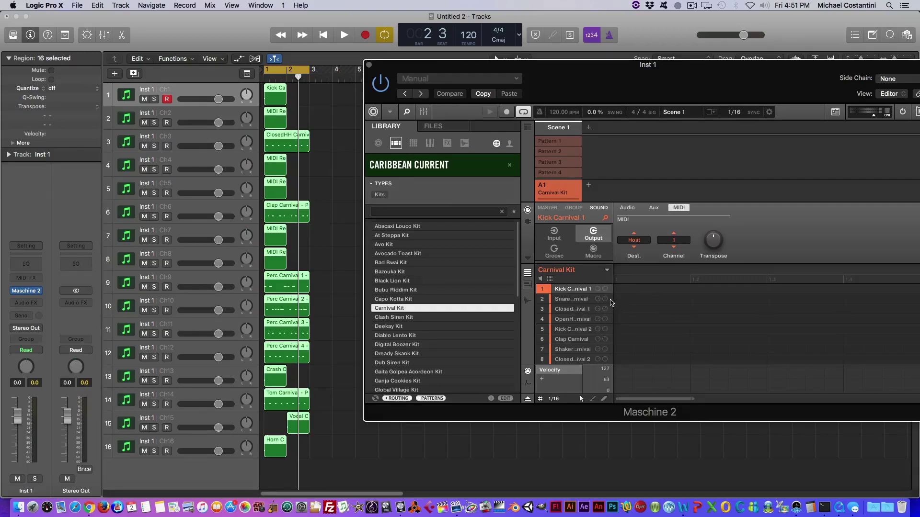
Play the project from the start, toggle solo on the first track several times to test track separation, and stop playback
{"action": "key", "text": "Return"}
{"action": "left_click", "coordinate": [234, 76]}
{"action": "key", "text": "space"}
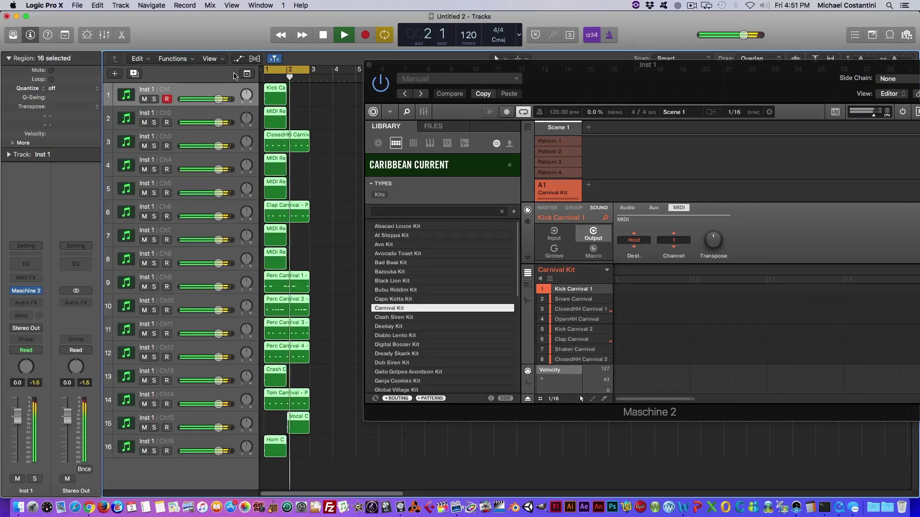
{"action": "left_click", "coordinate": [153, 99]}
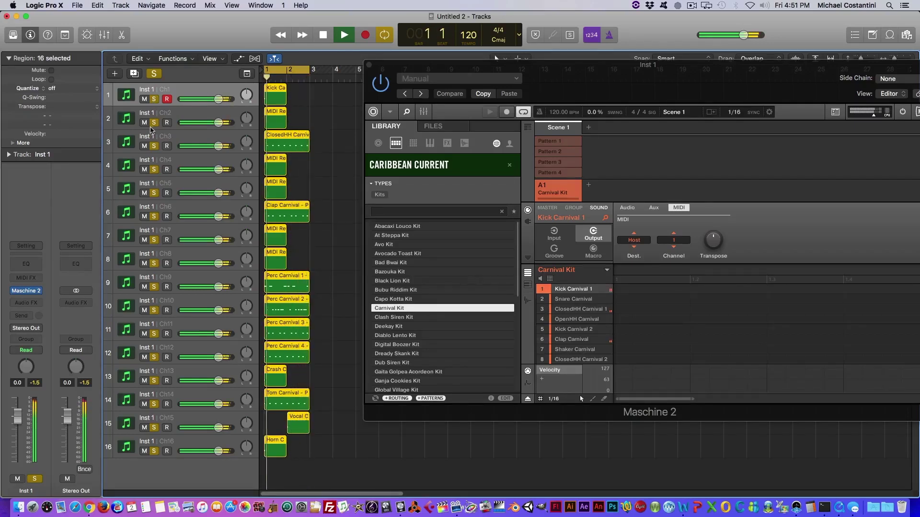
{"action": "left_click", "coordinate": [154, 99]}
{"action": "left_click", "coordinate": [170, 117]}
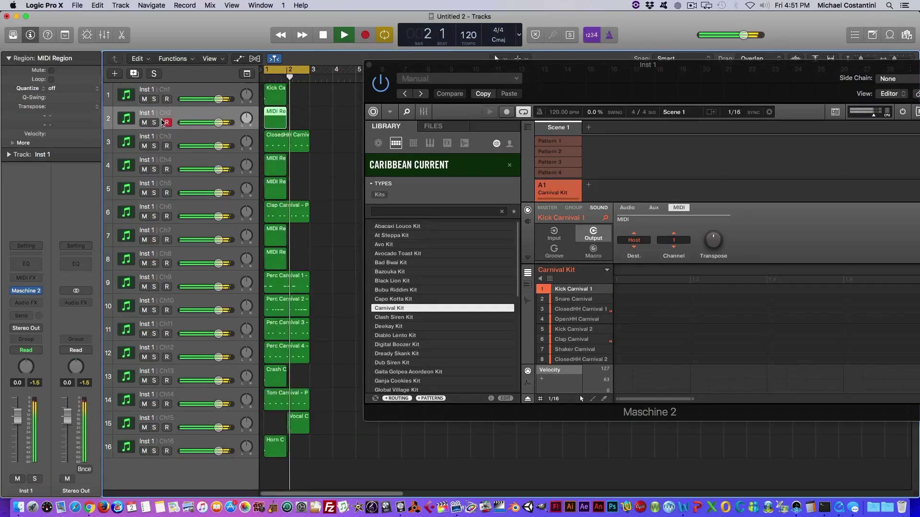
{"action": "left_click", "coordinate": [154, 99]}
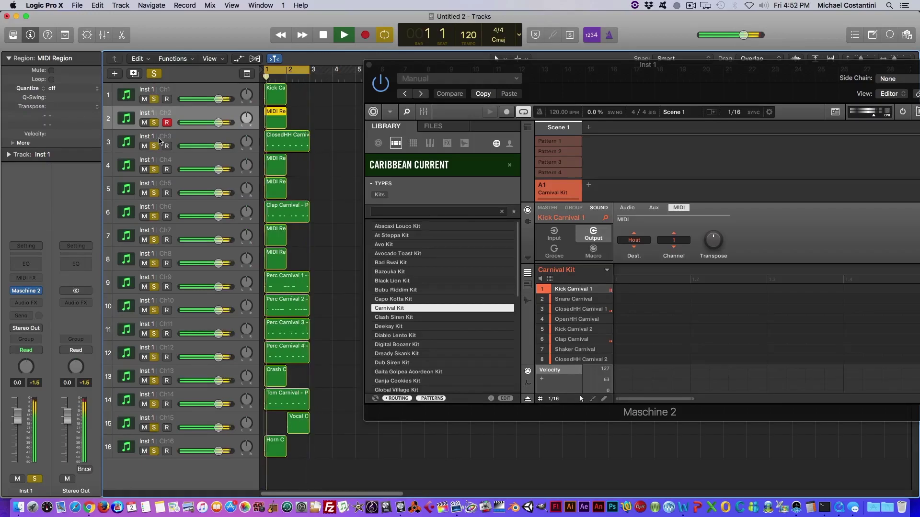
{"action": "left_click", "coordinate": [154, 99]}
{"action": "left_click", "coordinate": [154, 100]}
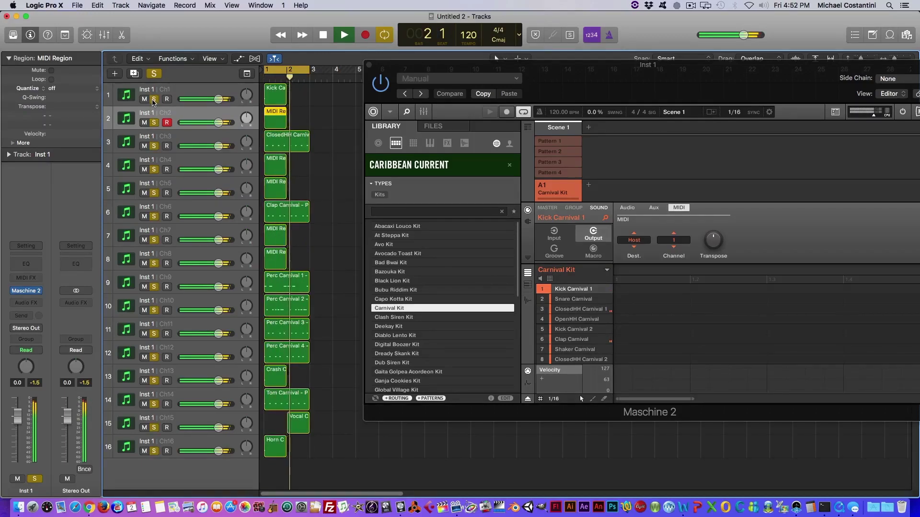
{"action": "left_click", "coordinate": [154, 99]}
{"action": "left_click", "coordinate": [154, 100]}
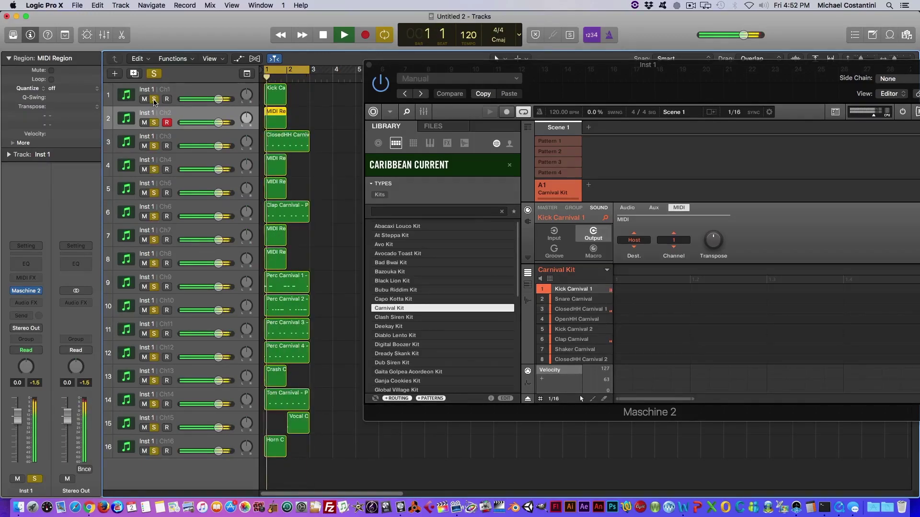
{"action": "left_click", "coordinate": [153, 100]}
{"action": "key", "text": "space"}
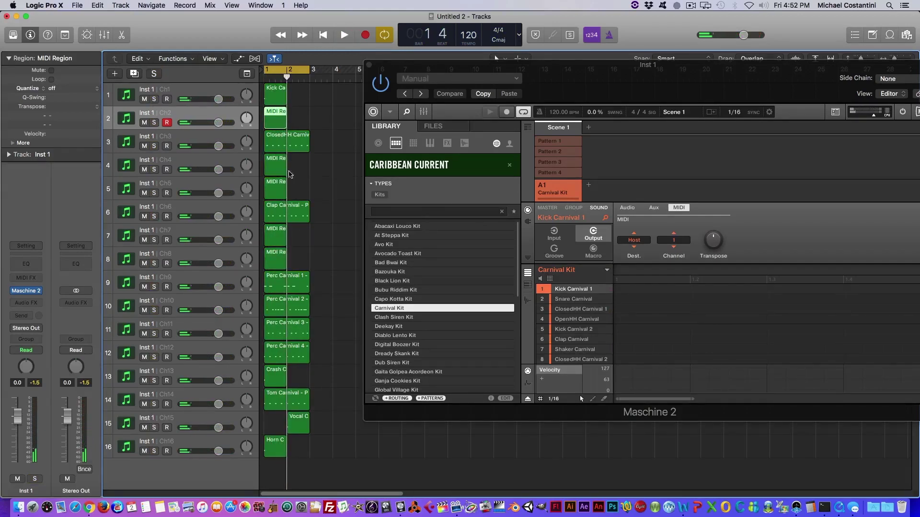
Show the mixer clear of the plug-in window and add 15 aux channel strips to the Inst 1 instrument
{"action": "left_click", "coordinate": [104, 36]}
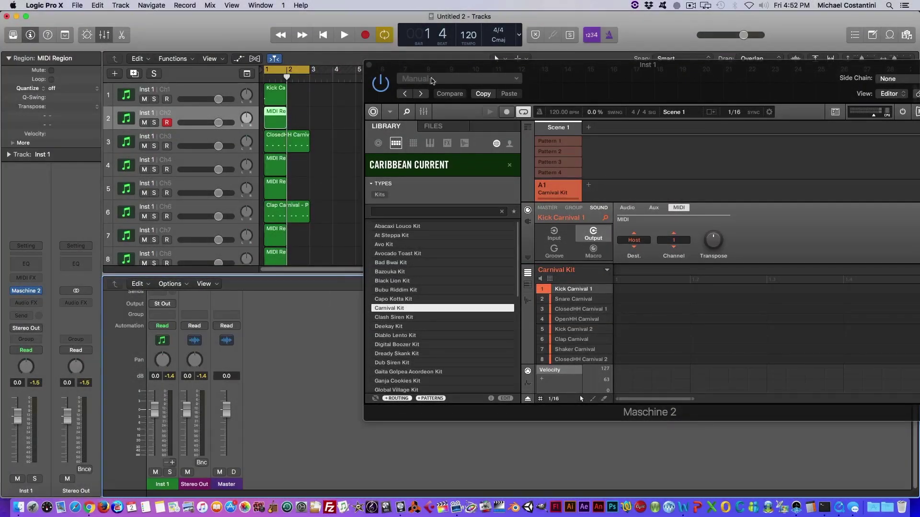
{"action": "left_click_drag", "start_coordinate": [415, 63], "coordinate": [493, 3]}
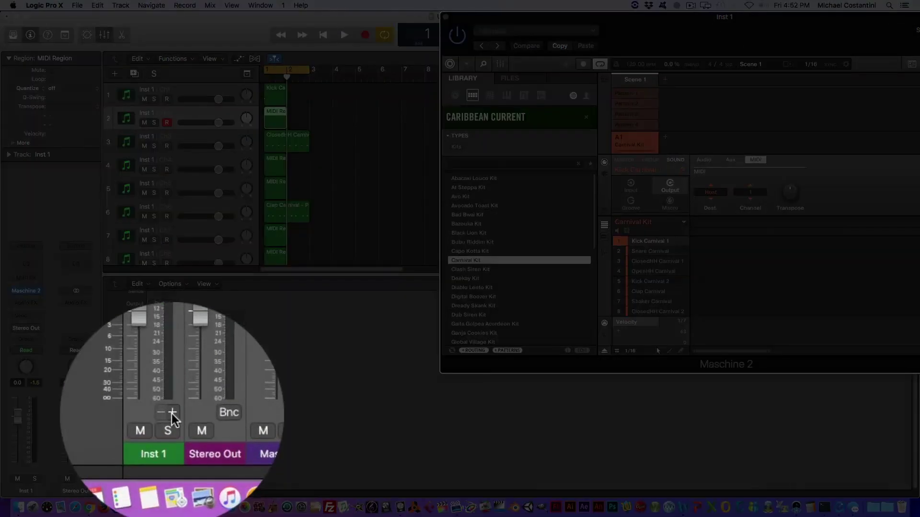
{"action": "left_click", "coordinate": [172, 414]}
{"action": "left_click", "coordinate": [172, 414]}
{"action": "left_click", "coordinate": [172, 414]}
{"action": "left_click", "coordinate": [172, 414]}
{"action": "left_click", "coordinate": [171, 414]}
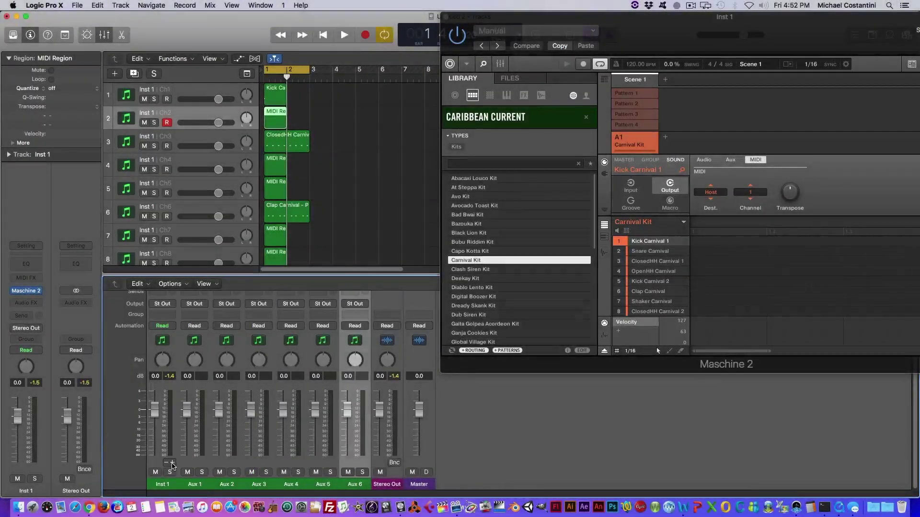
{"action": "left_click", "coordinate": [170, 463]}
{"action": "left_click", "coordinate": [170, 463]}
{"action": "left_click", "coordinate": [171, 463]}
{"action": "left_click", "coordinate": [171, 463]}
{"action": "left_click", "coordinate": [171, 463]}
{"action": "left_click", "coordinate": [170, 463]}
{"action": "left_click", "coordinate": [170, 463]}
{"action": "left_click", "coordinate": [171, 463]}
{"action": "left_click", "coordinate": [171, 463]}
{"action": "left_click", "coordinate": [171, 463]}
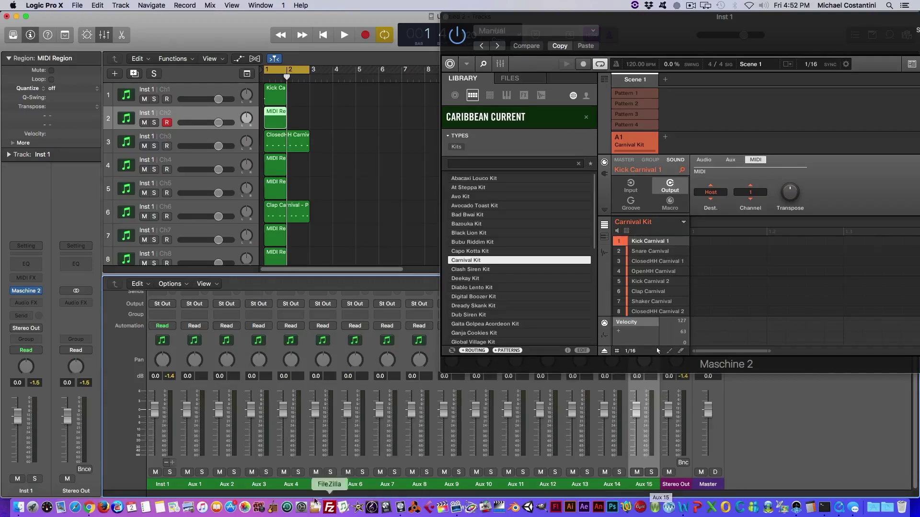
Set the audio output destination of the Kick Carnival 1 sound to Ext. 1
{"action": "left_click", "coordinate": [164, 486]}
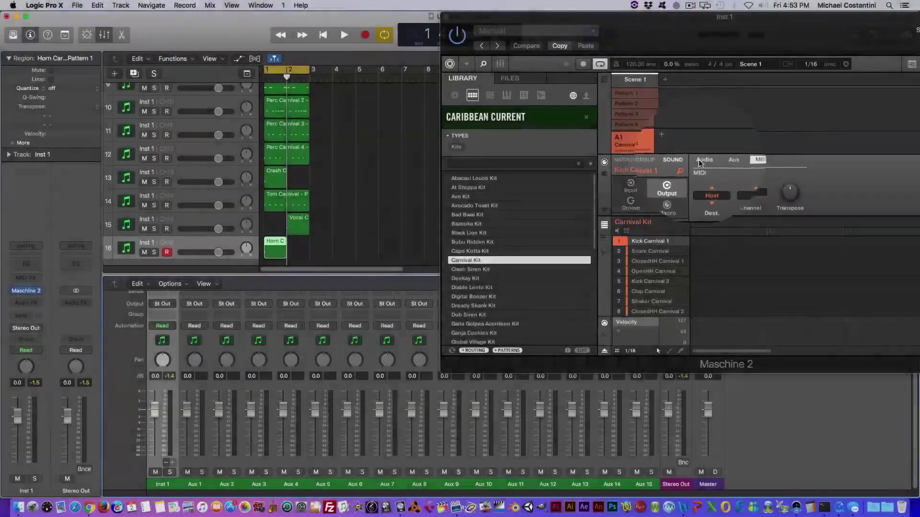
{"action": "left_click", "coordinate": [699, 160]}
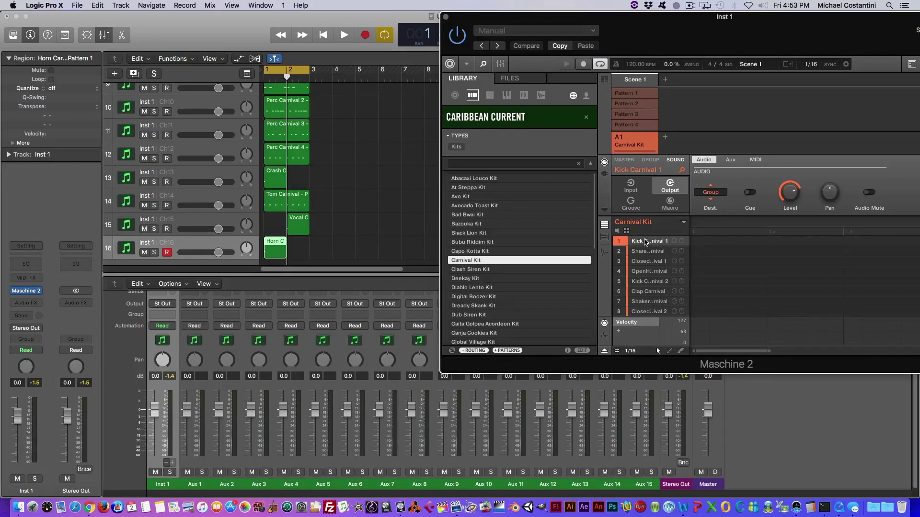
{"action": "left_click", "coordinate": [711, 192]}
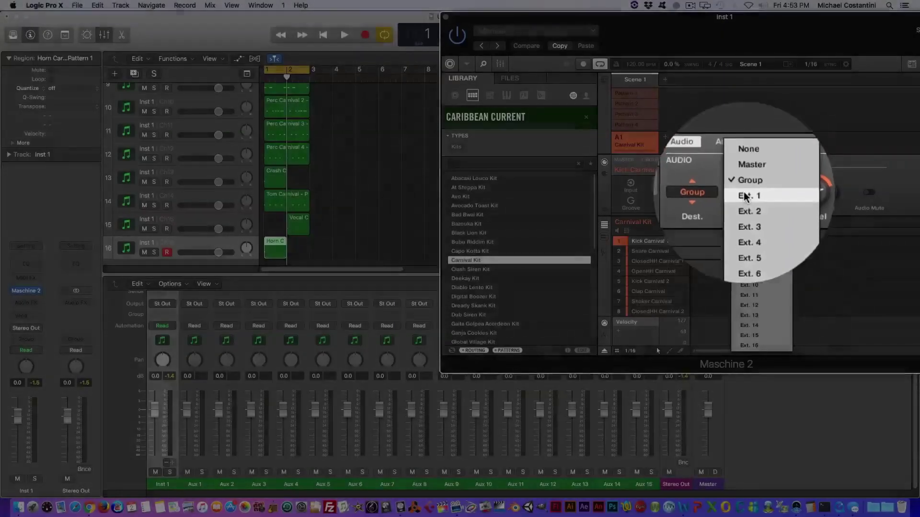
{"action": "left_click", "coordinate": [744, 192]}
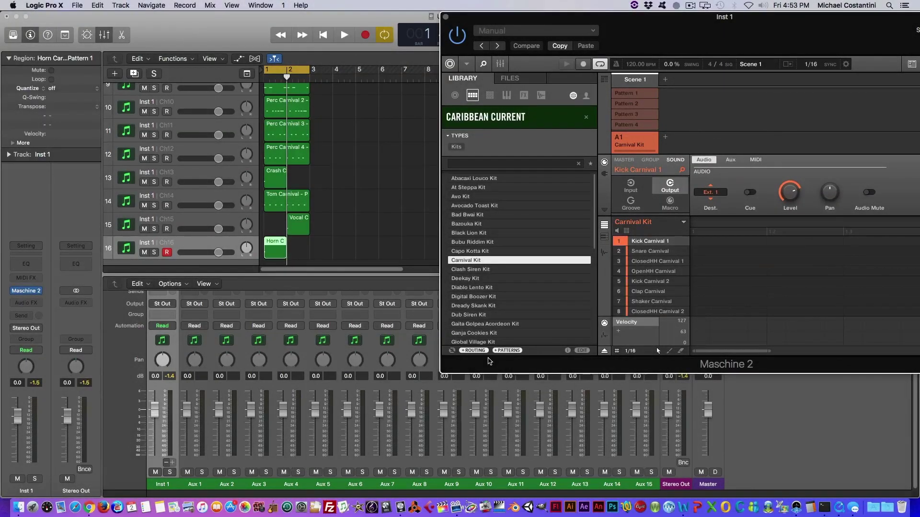
Rename the Inst 1 channel strip as Ext 1 and the Aux 1 channel strip as Ext 2
{"action": "left_click", "coordinate": [167, 485]}
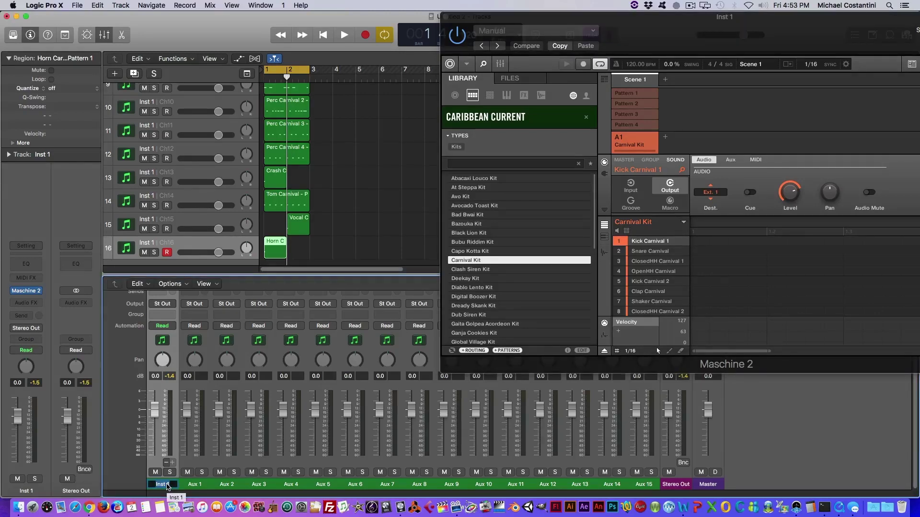
{"action": "type", "text": "Ex"}
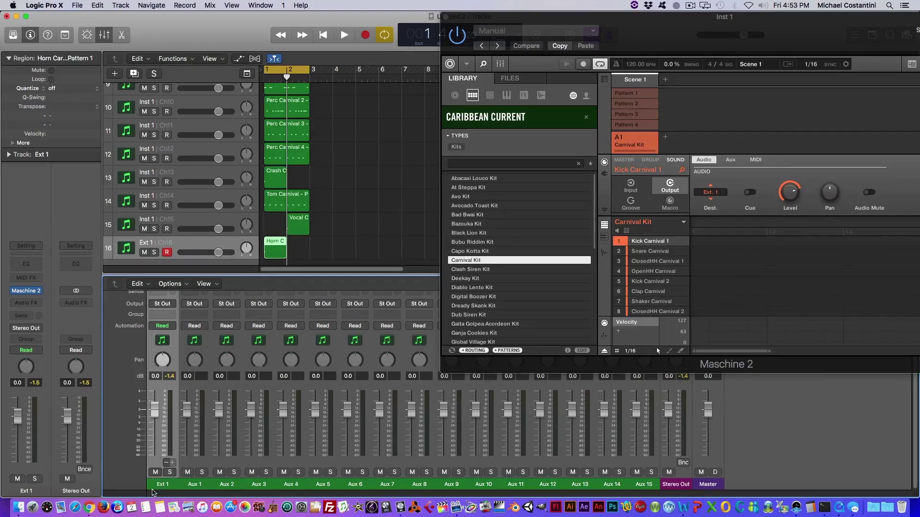
{"action": "double_click", "coordinate": [194, 485]}
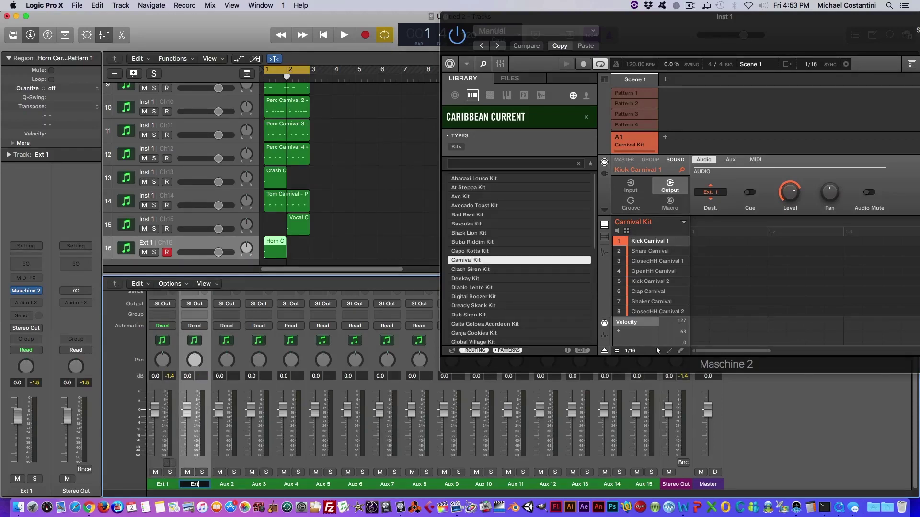
{"action": "key", "text": "Return"}
Set the audio output destination of Snare Carnival to Ext. 2 and of ClosedHH Carnival 1 to Ext. 3
{"action": "mouse_move", "coordinate": [648, 283]}
{"action": "left_click", "coordinate": [647, 253]}
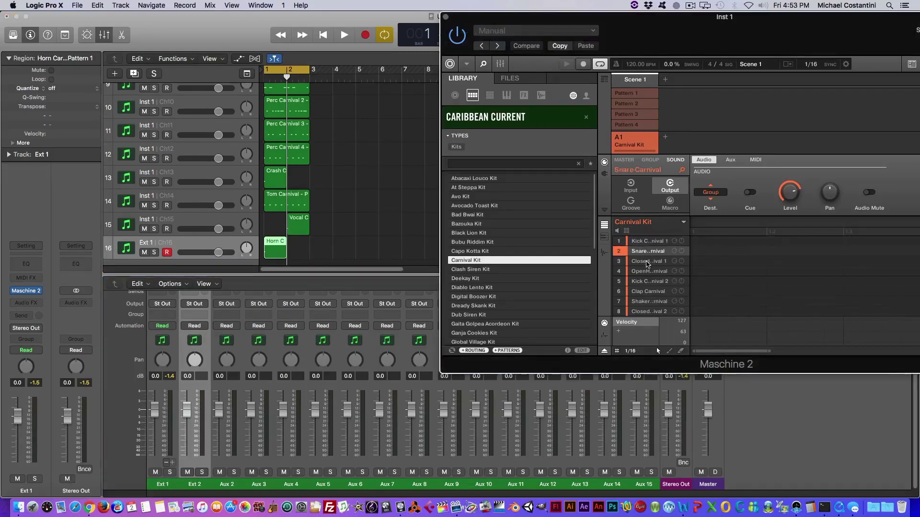
{"action": "left_click", "coordinate": [709, 192]}
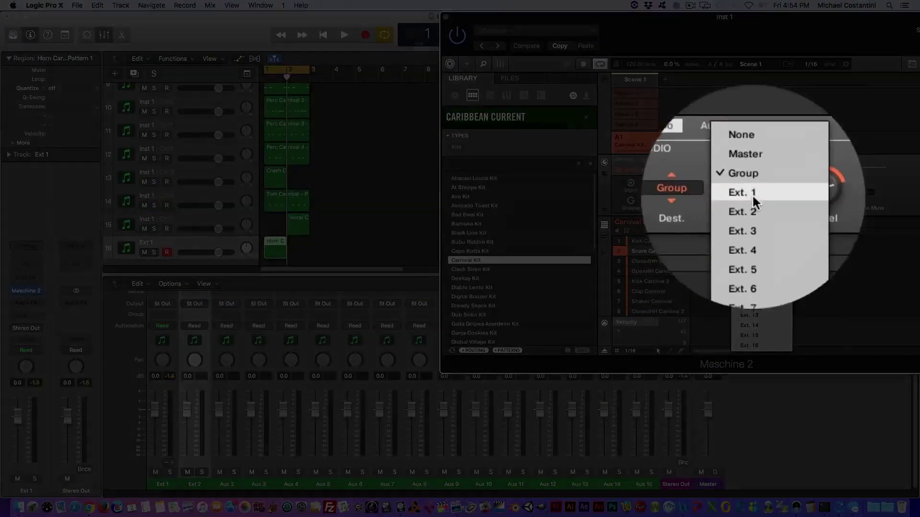
{"action": "left_click", "coordinate": [752, 206]}
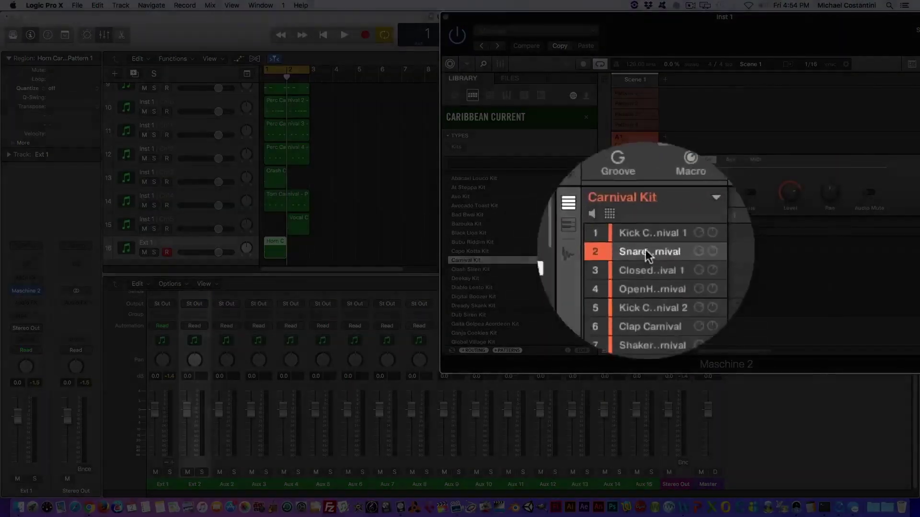
{"action": "left_click", "coordinate": [652, 261]}
{"action": "left_click", "coordinate": [714, 199]}
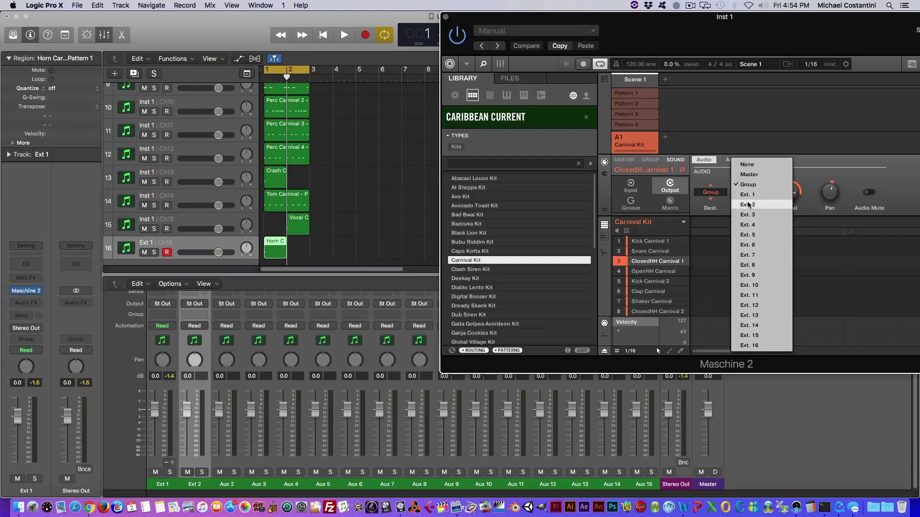
{"action": "left_click", "coordinate": [750, 215]}
Set the audio output destination of OpenHH Carnival to Ext. 4 and of Kick Carnival 2 to Ext. 5
{"action": "left_click", "coordinate": [652, 272]}
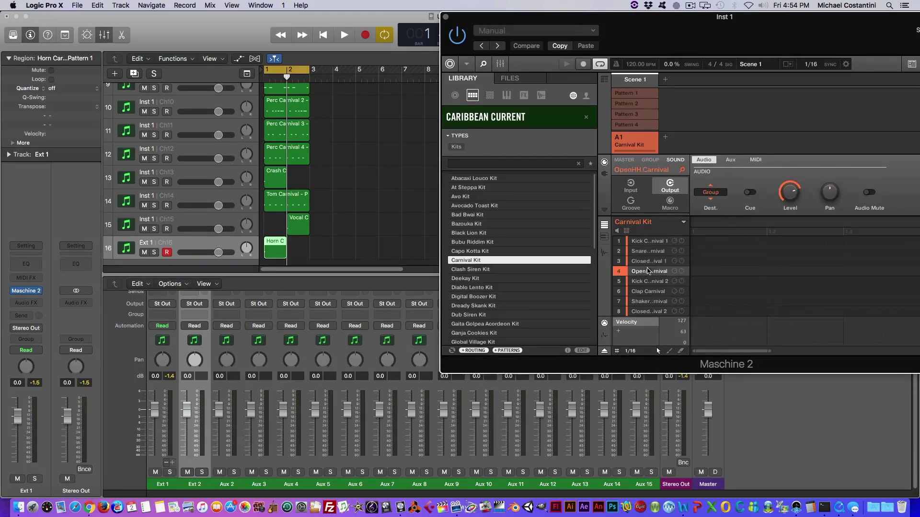
{"action": "left_click", "coordinate": [723, 197]}
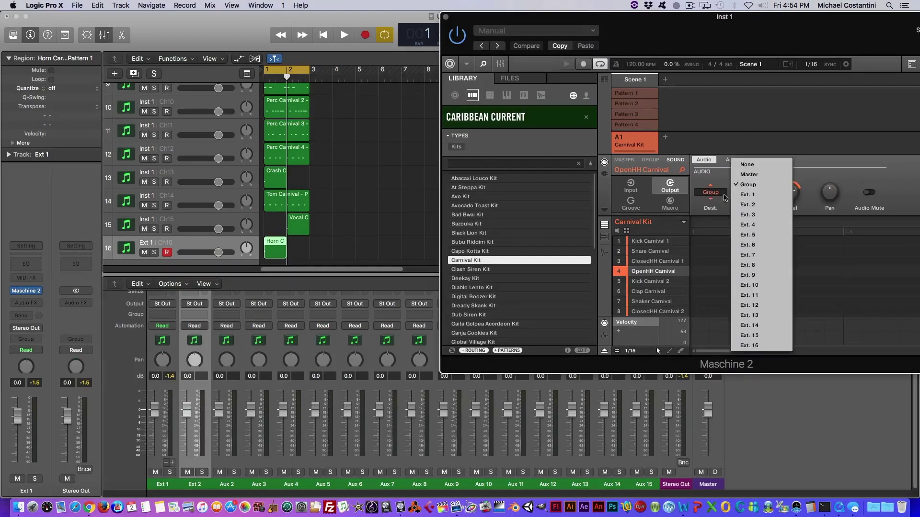
{"action": "left_click", "coordinate": [753, 225]}
{"action": "left_click", "coordinate": [643, 281]}
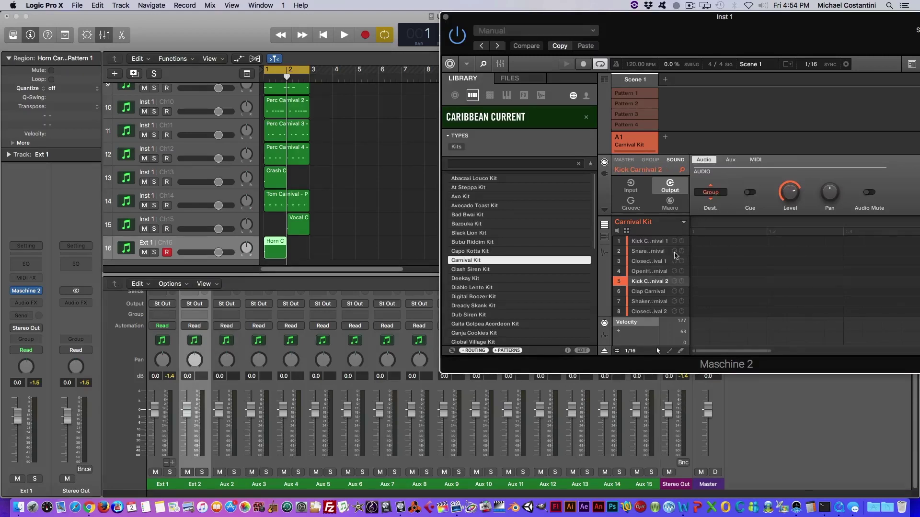
{"action": "left_click", "coordinate": [712, 194]}
{"action": "left_click", "coordinate": [748, 234]}
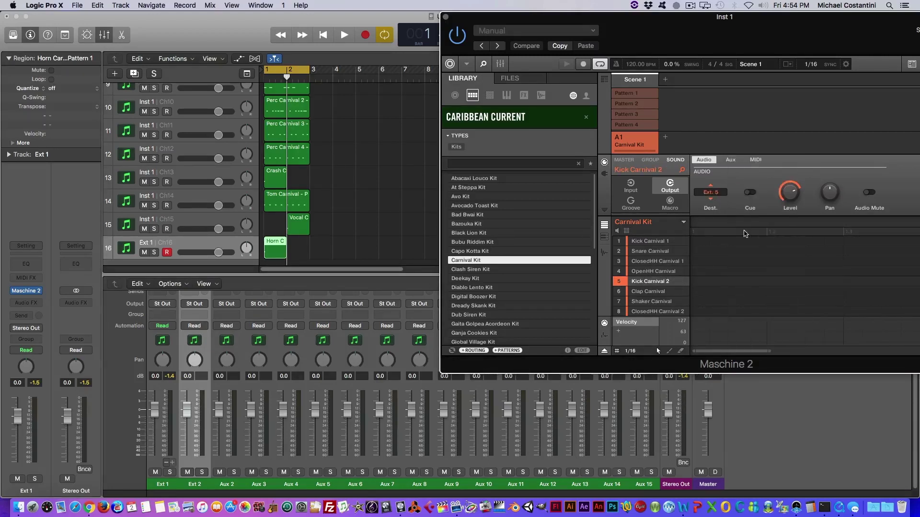
Set the audio output destination of Clap Carnival to Ext. 6 and of Shaker Carnival to Ext. 7
{"action": "left_click", "coordinate": [645, 292]}
{"action": "left_click", "coordinate": [713, 193]}
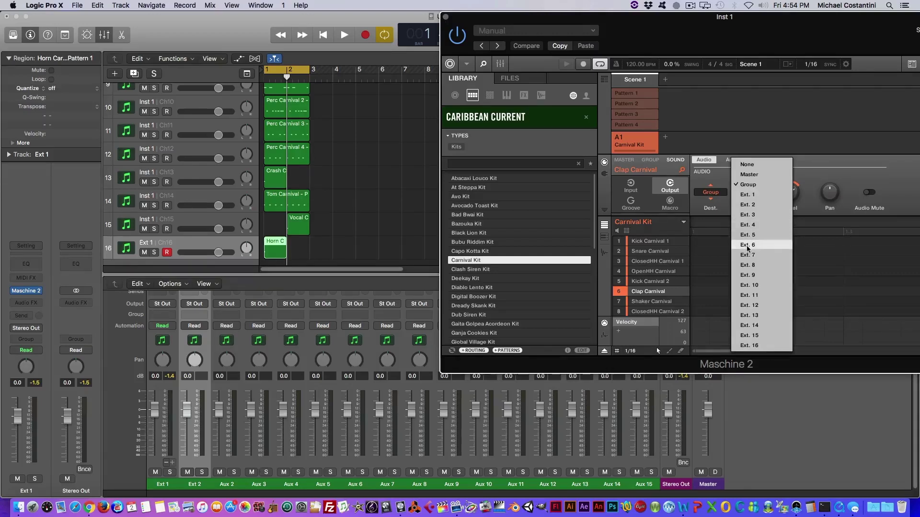
{"action": "left_click", "coordinate": [748, 246]}
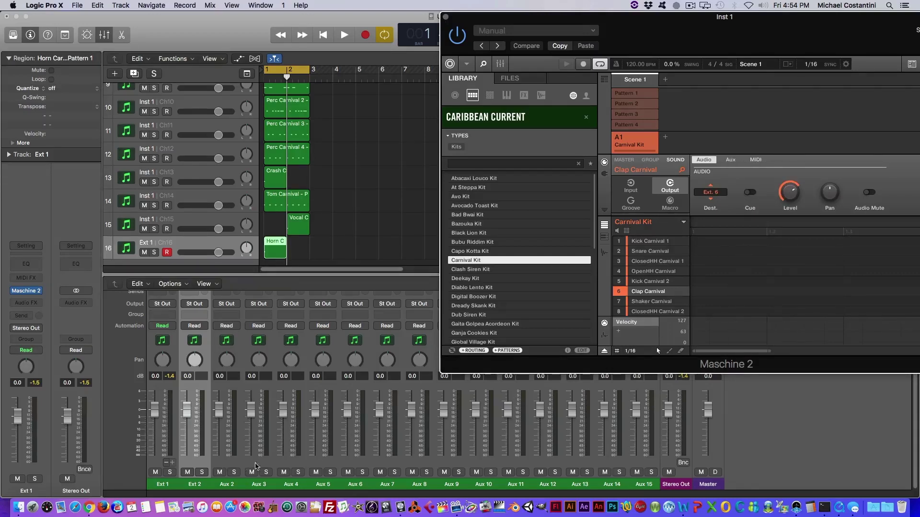
{"action": "left_click", "coordinate": [651, 301]}
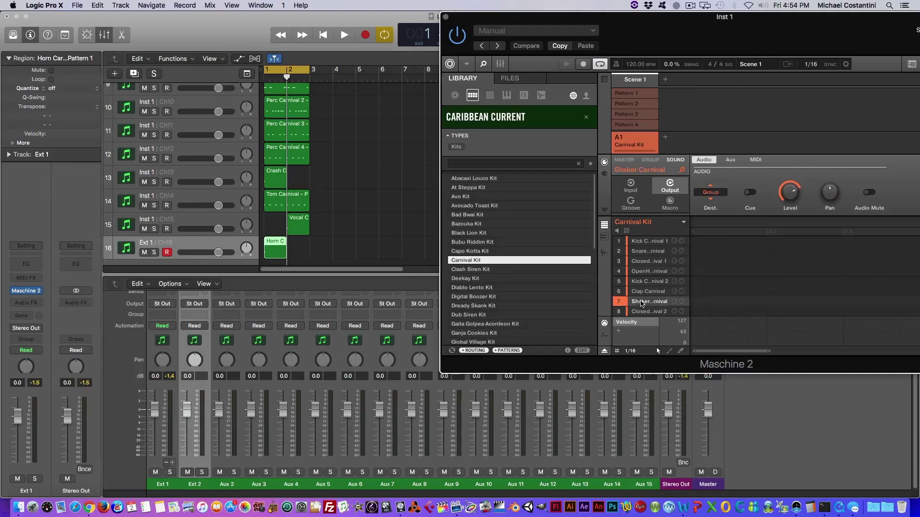
{"action": "left_click", "coordinate": [708, 194]}
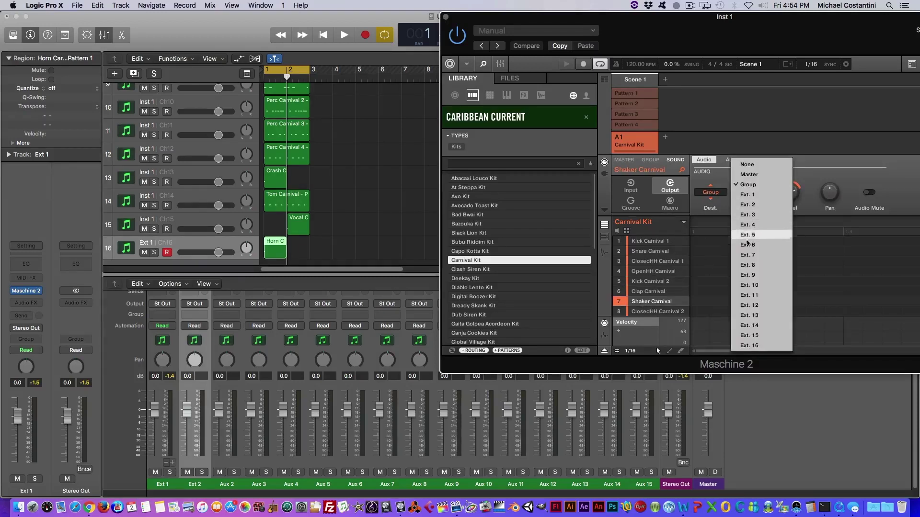
{"action": "left_click", "coordinate": [749, 255]}
Set the audio output destination of ClosedHH Carnival 2 to Ext. 8 and of Perc Carnival 1 to Ext. 9
{"action": "scroll", "coordinate": [643, 301], "scroll_direction": "down", "scroll_amount": 2}
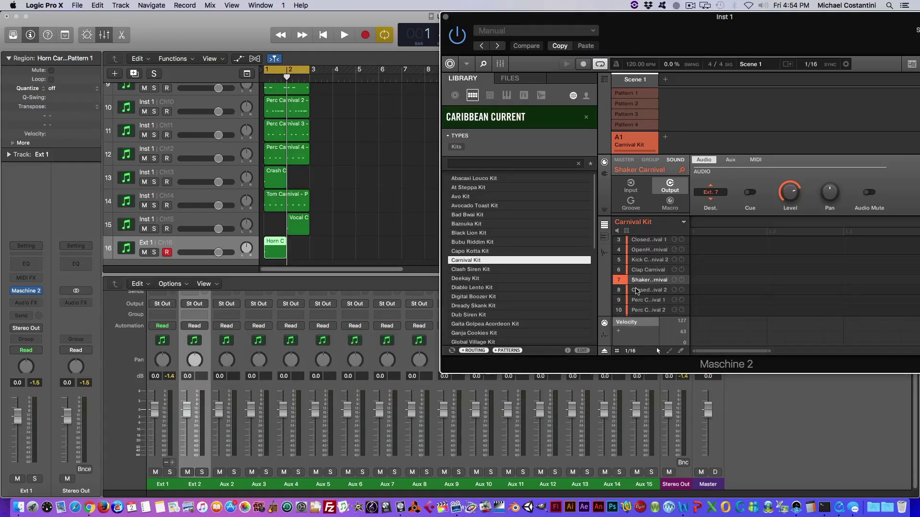
{"action": "left_click", "coordinate": [637, 291]}
{"action": "left_click", "coordinate": [710, 193]}
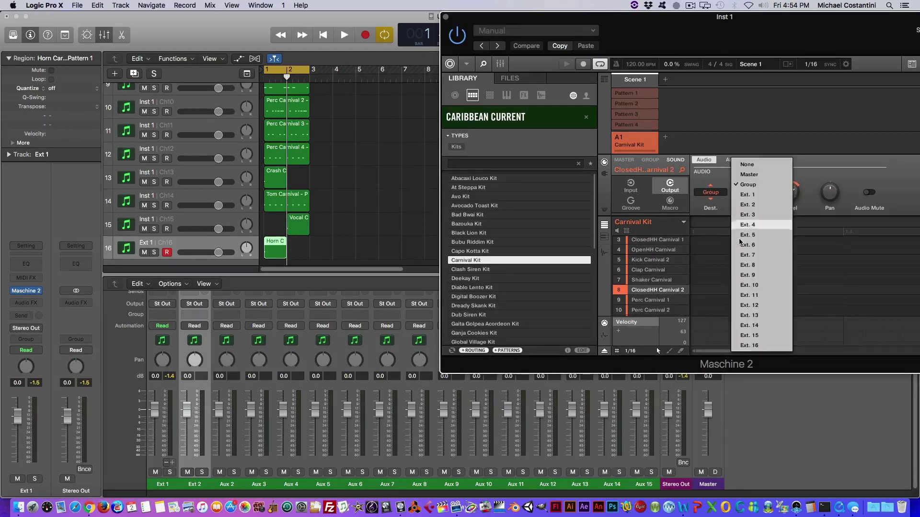
{"action": "left_click", "coordinate": [746, 269]}
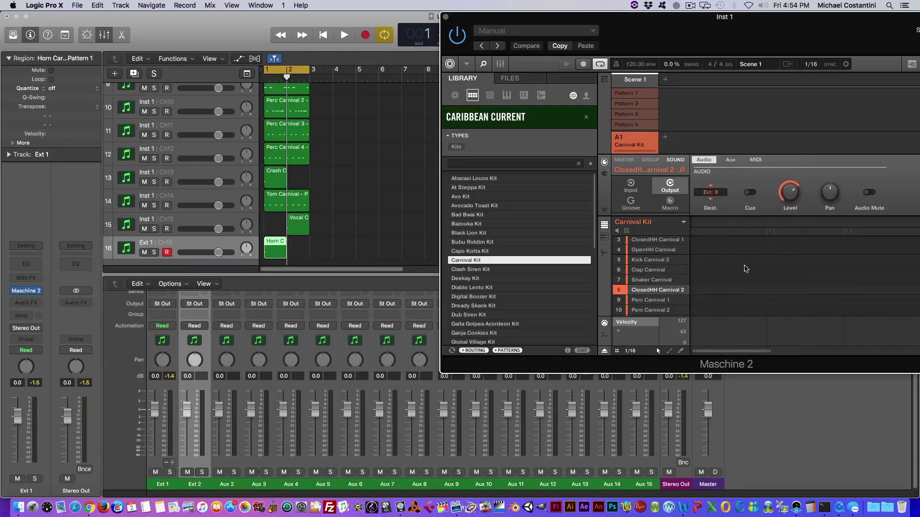
{"action": "left_click", "coordinate": [641, 300]}
{"action": "left_click", "coordinate": [718, 193]}
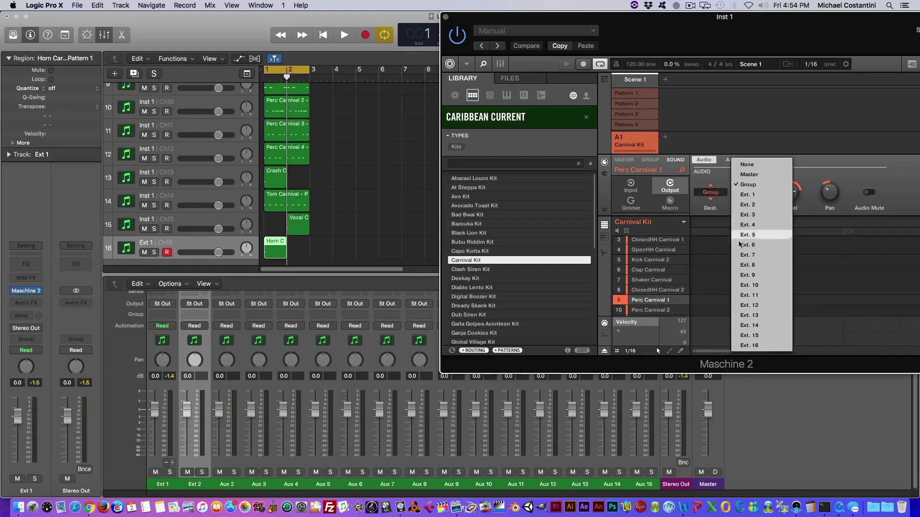
{"action": "left_click", "coordinate": [747, 275]}
Set the audio output destinations of the remaining sounds in order, from Perc Carnival 2 on Ext. 10 to Horn Carnival on Ext. 16
{"action": "scroll", "coordinate": [659, 294], "scroll_direction": "down", "scroll_amount": 2}
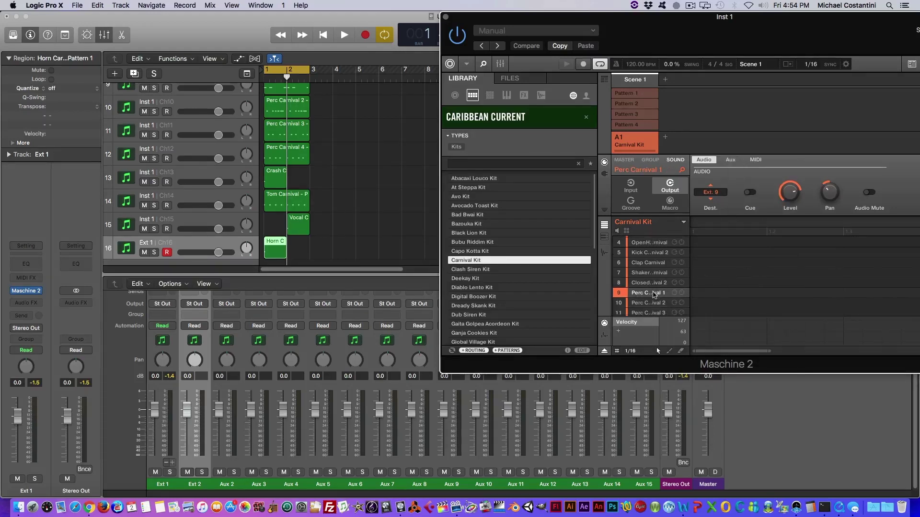
{"action": "left_click", "coordinate": [659, 293]}
{"action": "left_click", "coordinate": [718, 196]}
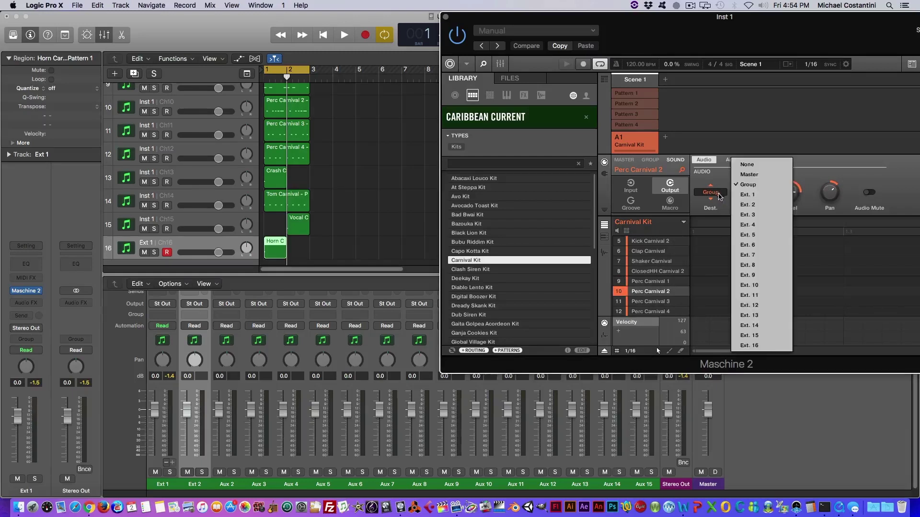
{"action": "left_click", "coordinate": [746, 285]}
{"action": "scroll", "coordinate": [642, 268], "scroll_direction": "down", "scroll_amount": 4}
{"action": "left_click", "coordinate": [635, 261]}
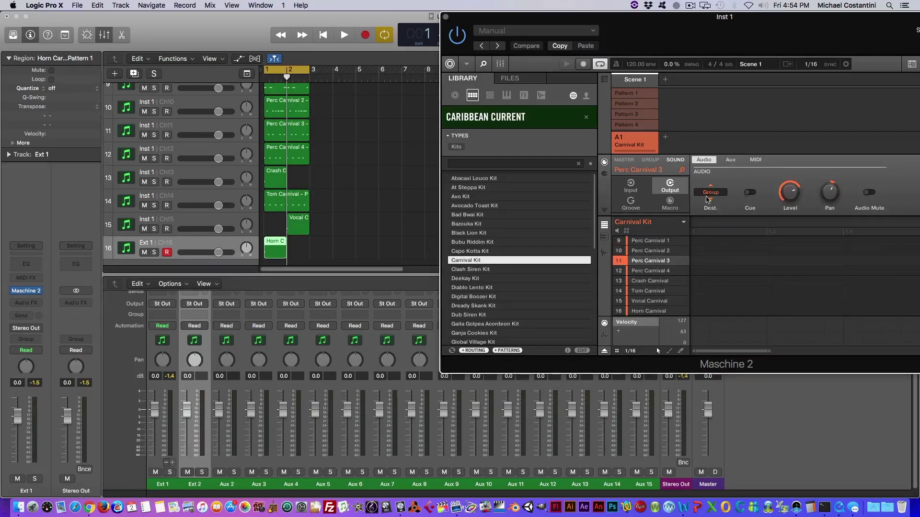
{"action": "left_click", "coordinate": [709, 194]}
{"action": "left_click", "coordinate": [644, 311]}
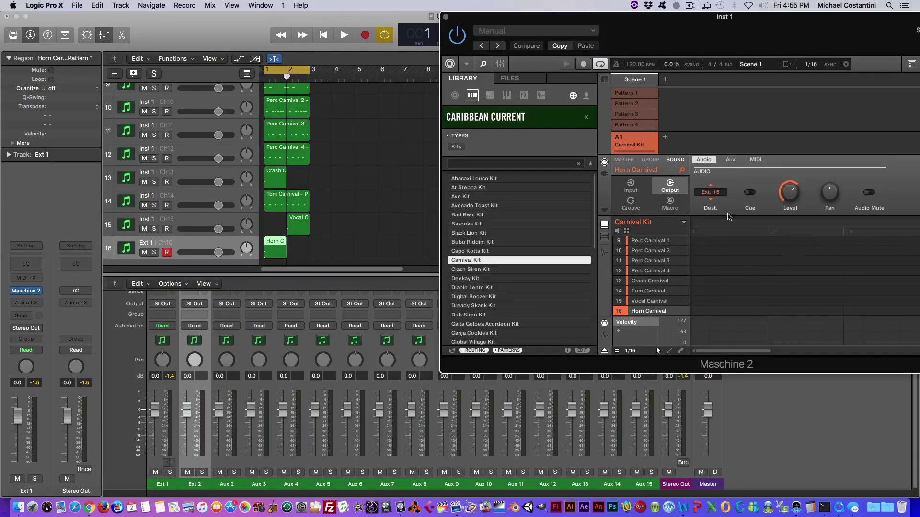
Check the audio output destination of each sound from Vocal Carnival back up to Perc Carnival 1
{"action": "left_click", "coordinate": [647, 301]}
{"action": "left_click", "coordinate": [647, 291]}
{"action": "left_click", "coordinate": [641, 282]}
{"action": "left_click", "coordinate": [642, 271]}
{"action": "left_click", "coordinate": [642, 261]}
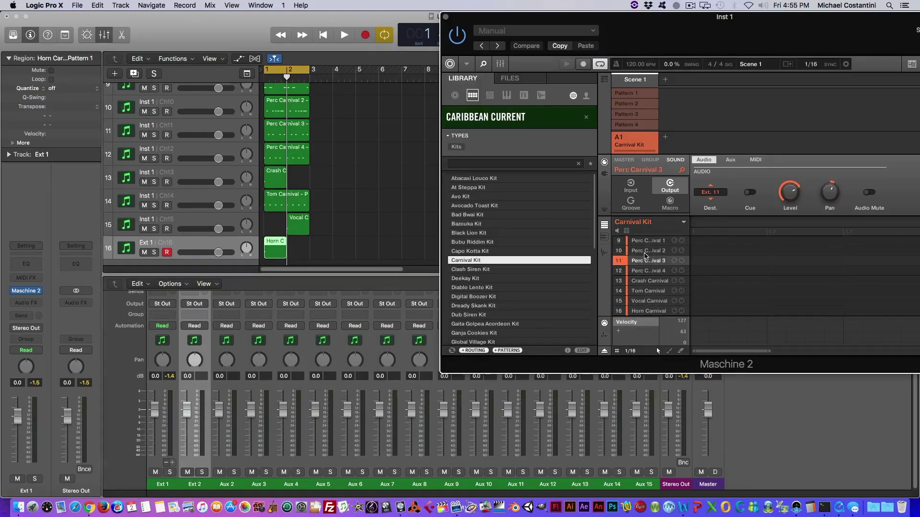
{"action": "left_click", "coordinate": [644, 251]}
{"action": "left_click", "coordinate": [644, 240]}
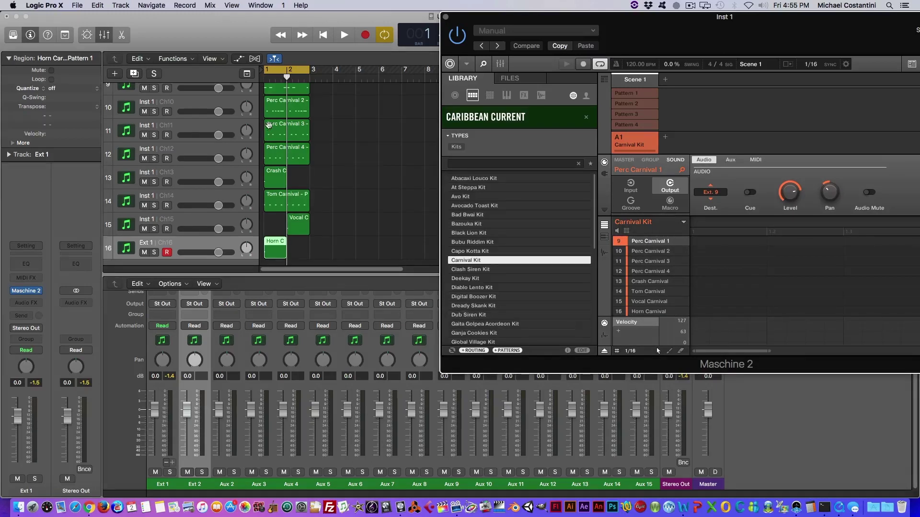
Play the pattern from bar 1, close the Maschine 2 plug-in window to uncover the whole mixer, and stop playback
{"action": "left_click_drag", "start_coordinate": [287, 80], "coordinate": [253, 87]}
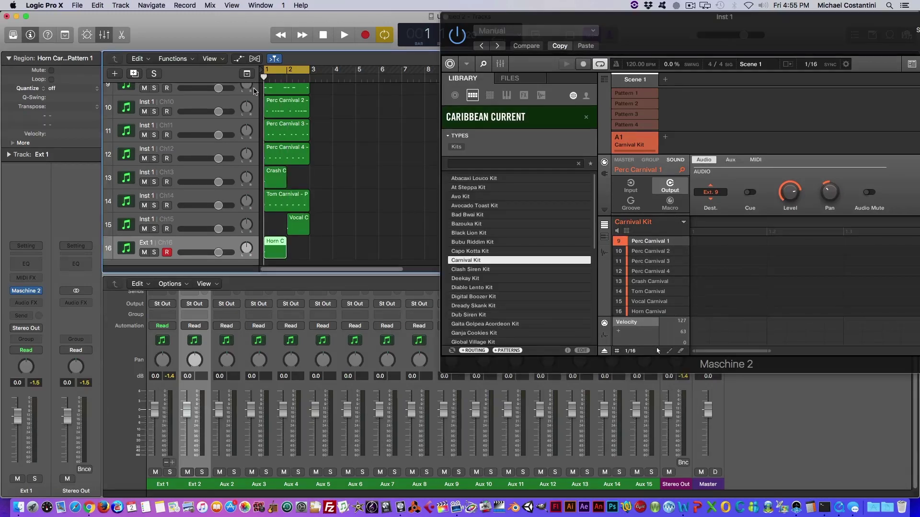
{"action": "key", "text": "space"}
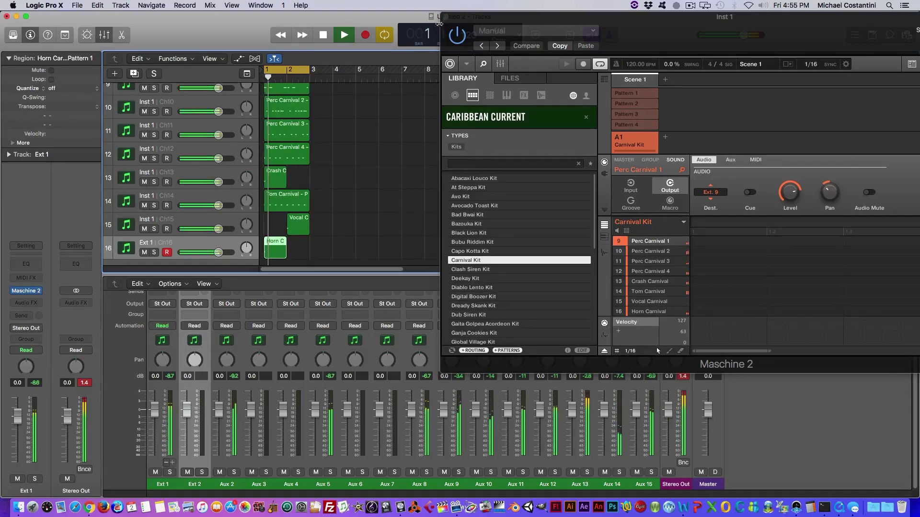
{"action": "left_click", "coordinate": [445, 17]}
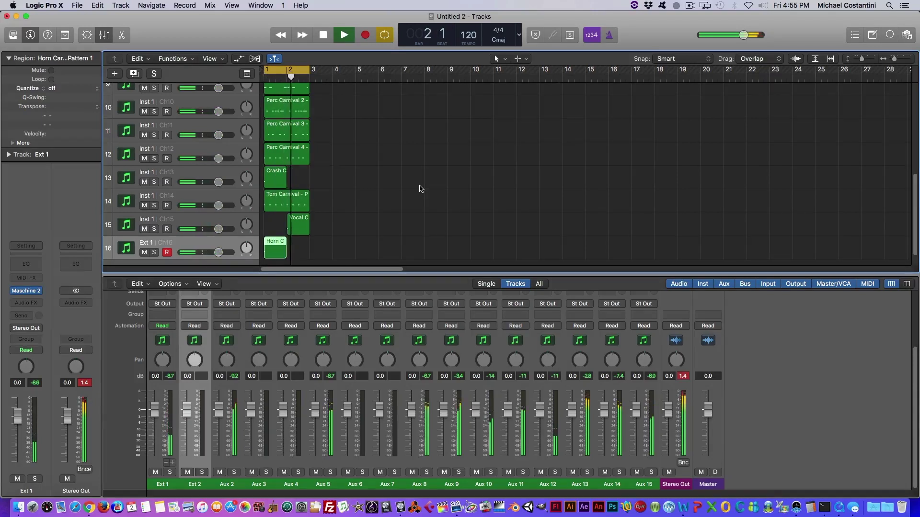
{"action": "key", "text": "space"}
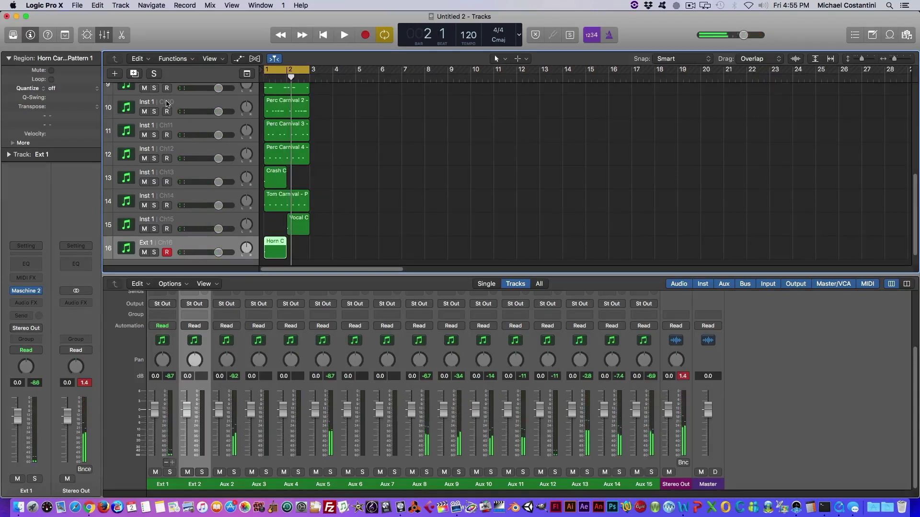
Select tracks 10 to 16 one after another and audition each one while watching its channel meter in the mixer
{"action": "left_click", "coordinate": [167, 104]}
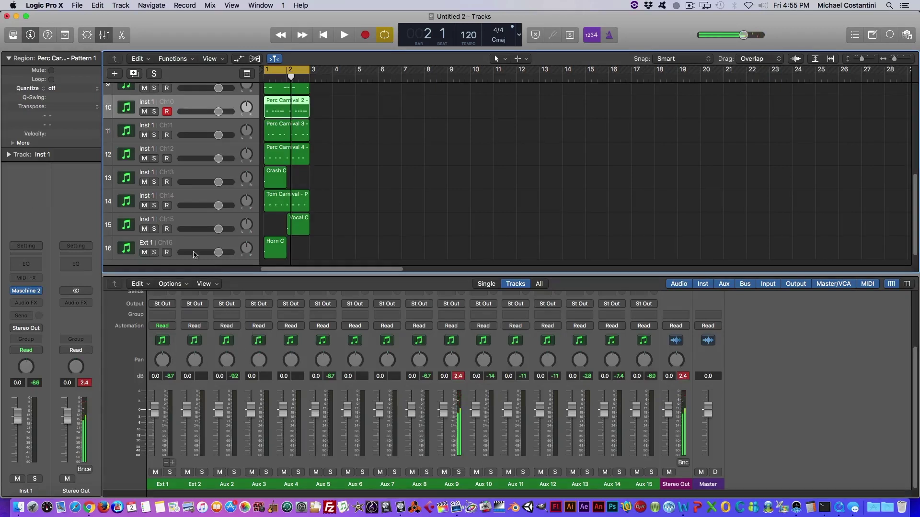
{"action": "left_click", "coordinate": [167, 124]}
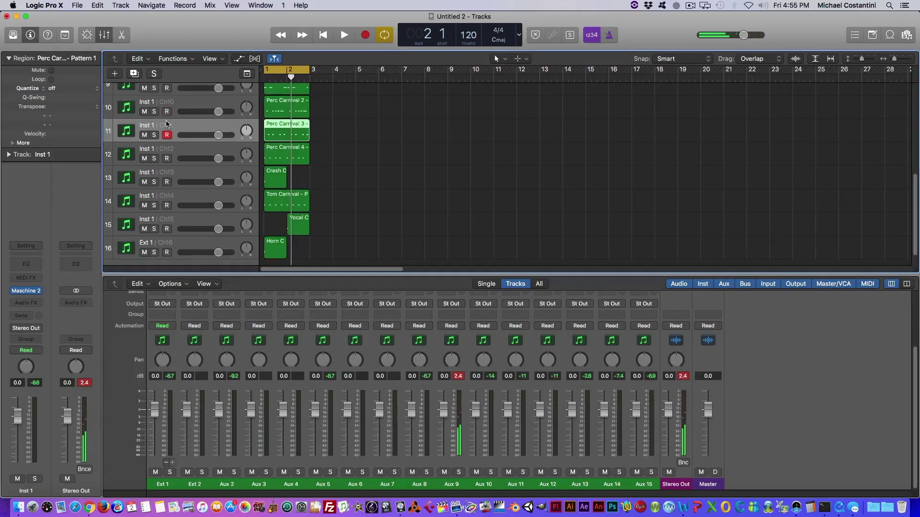
{"action": "left_click", "coordinate": [183, 148]}
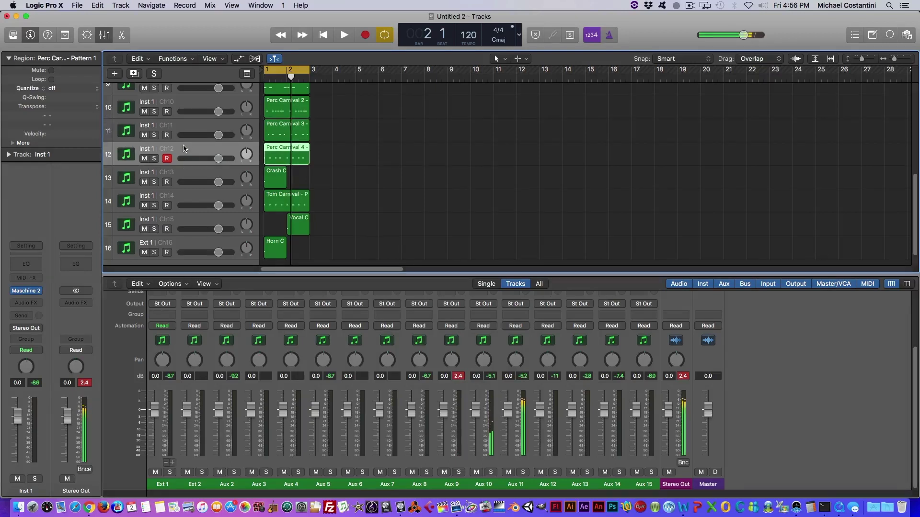
{"action": "left_click", "coordinate": [178, 177]}
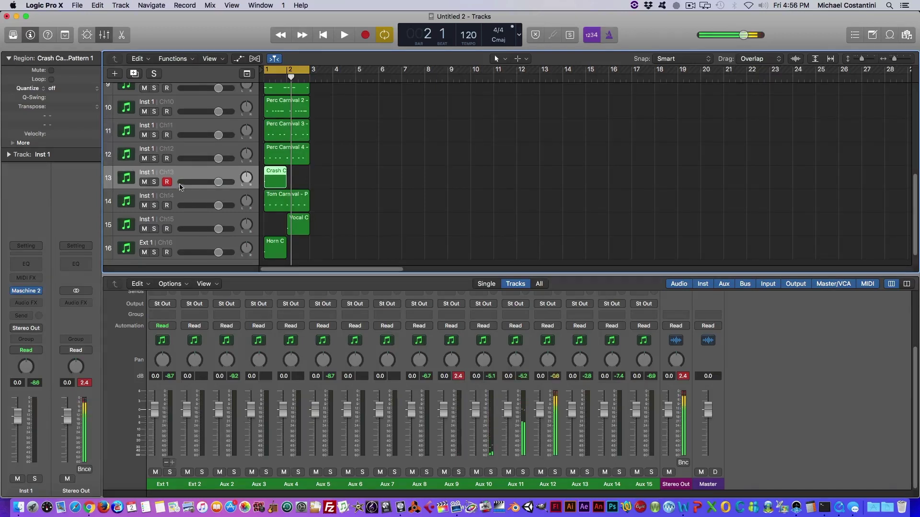
{"action": "left_click", "coordinate": [183, 194]}
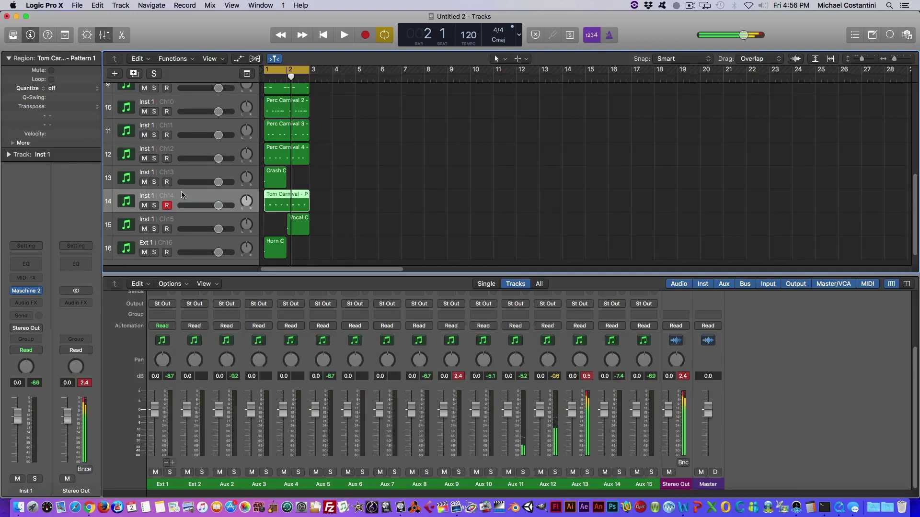
{"action": "left_click", "coordinate": [184, 223]}
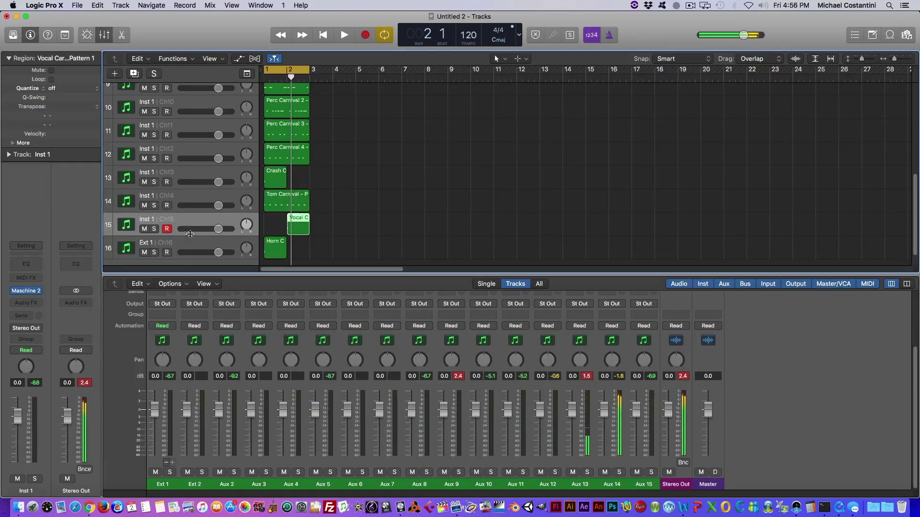
{"action": "left_click", "coordinate": [187, 241]}
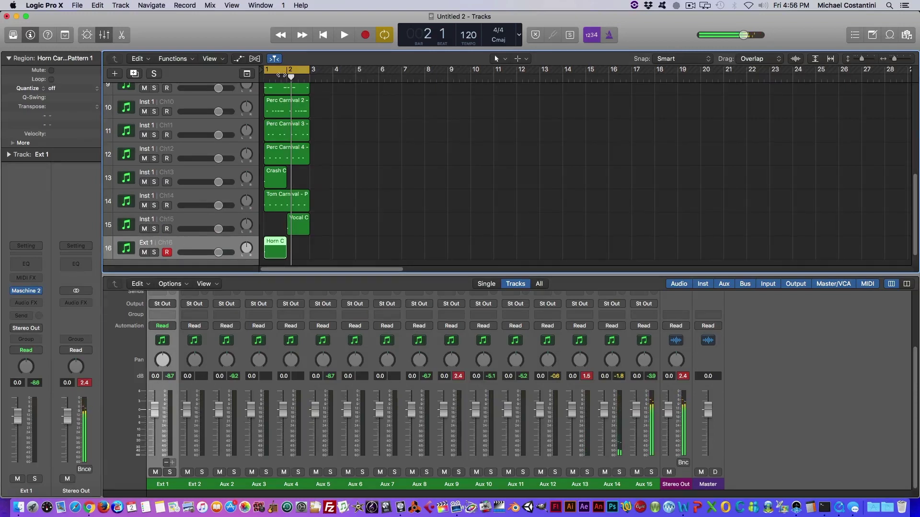
Play the pattern from bar 1 and examine the levels and inputs of the individual mixer channels
{"action": "left_click_drag", "start_coordinate": [291, 78], "coordinate": [257, 77]}
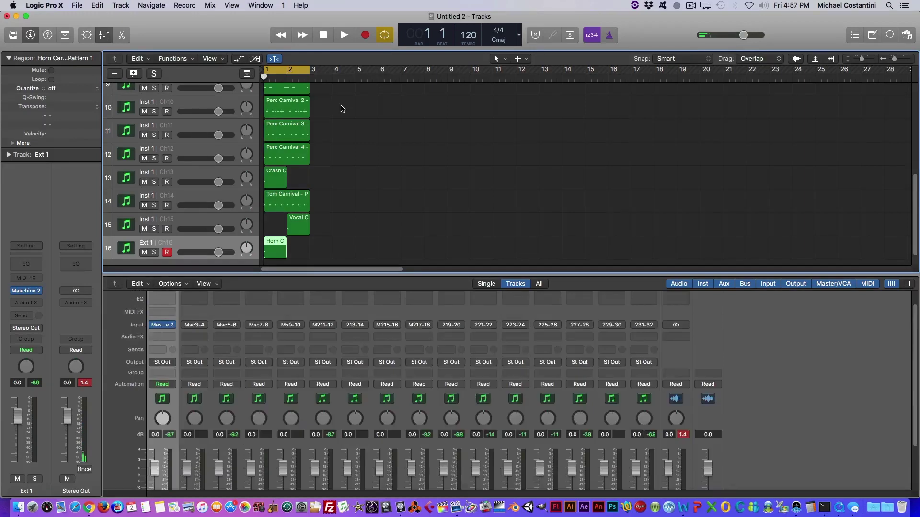
{"action": "key", "text": "space"}
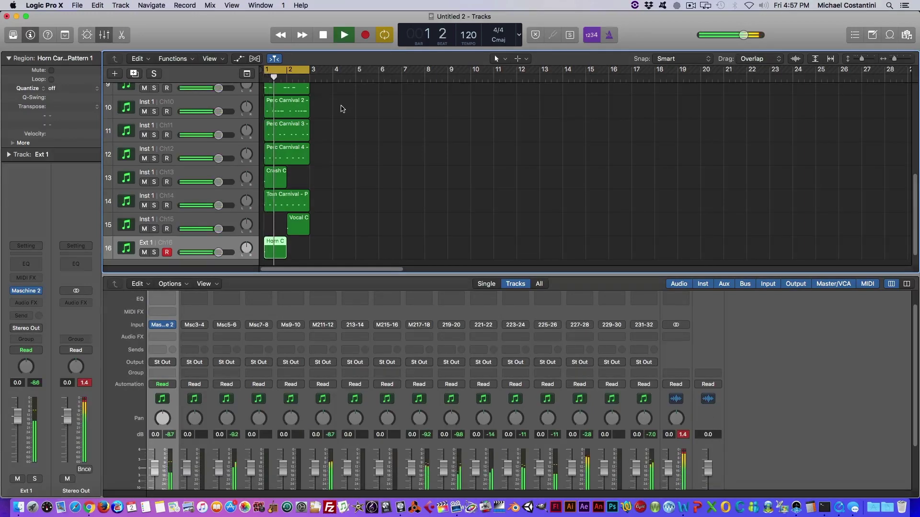
{"action": "scroll", "coordinate": [326, 407], "scroll_direction": "down", "scroll_amount": 3}
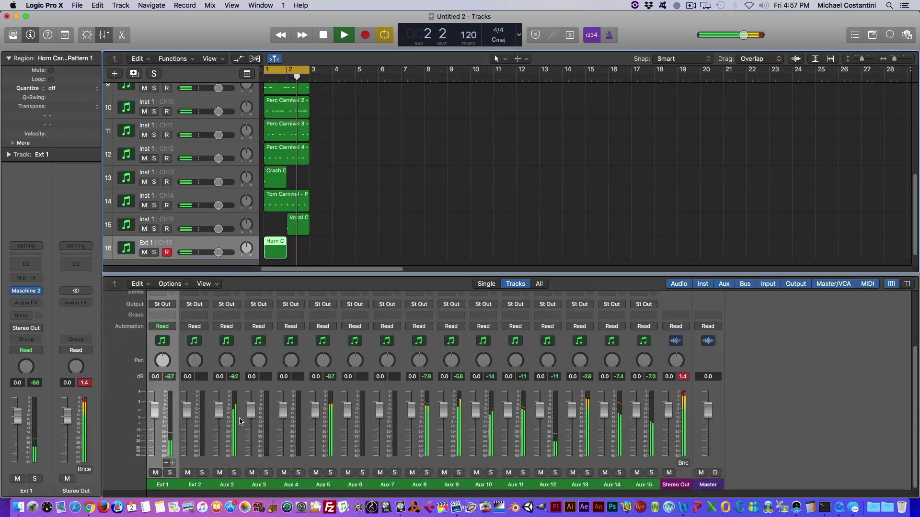
{"action": "scroll", "coordinate": [216, 354], "scroll_direction": "up", "scroll_amount": 3}
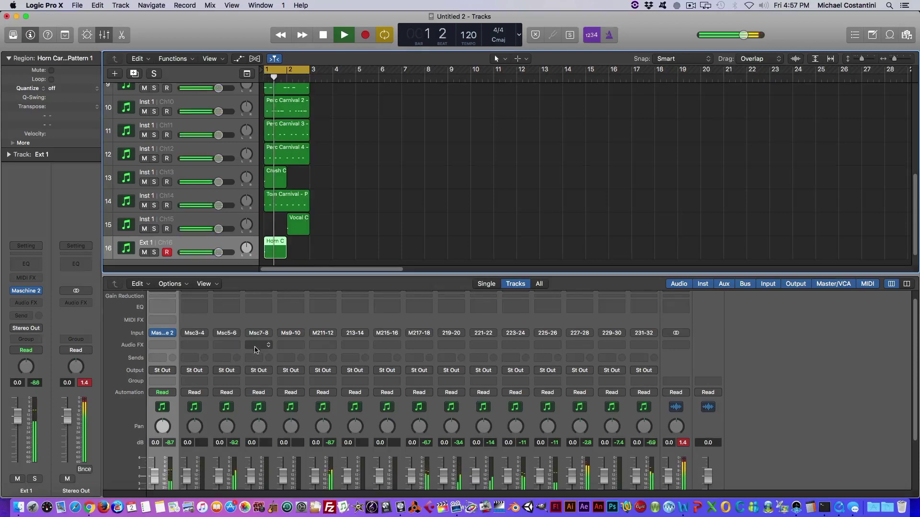
Insert the L2 (s) limiter on the Aux 2 channel strip and lower its threshold to about -4.1
{"action": "scroll", "coordinate": [245, 350], "scroll_direction": "down", "scroll_amount": 1}
{"action": "left_click", "coordinate": [230, 333]}
{"action": "mouse_move", "coordinate": [287, 351]}
{"action": "left_click", "coordinate": [340, 352]}
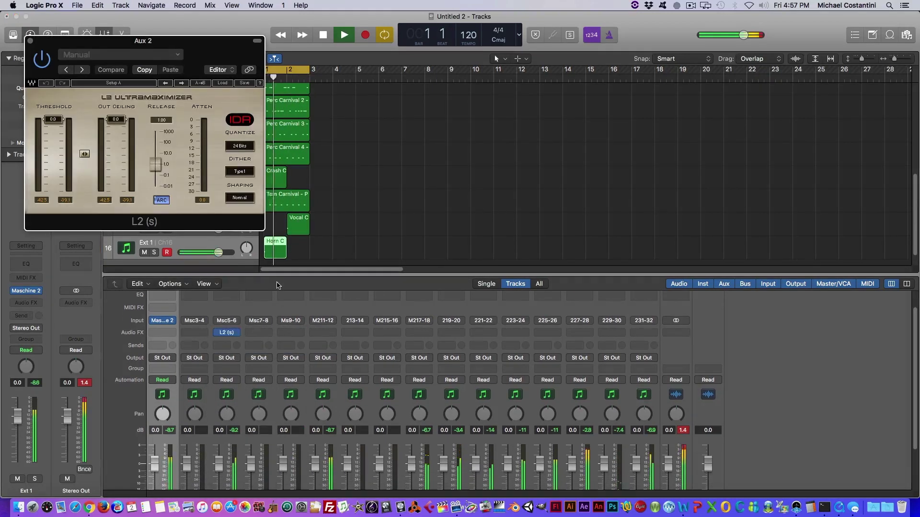
{"action": "left_click_drag", "start_coordinate": [43, 119], "coordinate": [42, 129]}
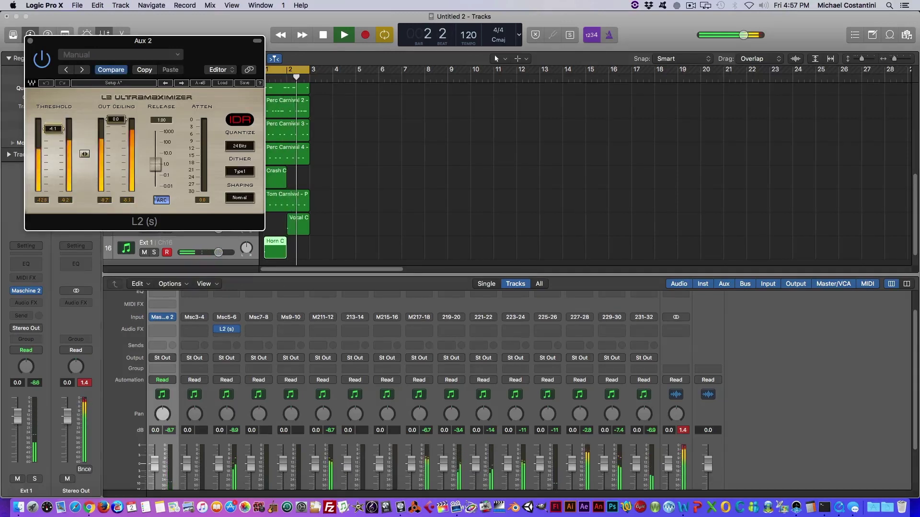
Close the L2 (s) limiter window, check the channel meters across the mixer, and stop playback
{"action": "left_click", "coordinate": [30, 41]}
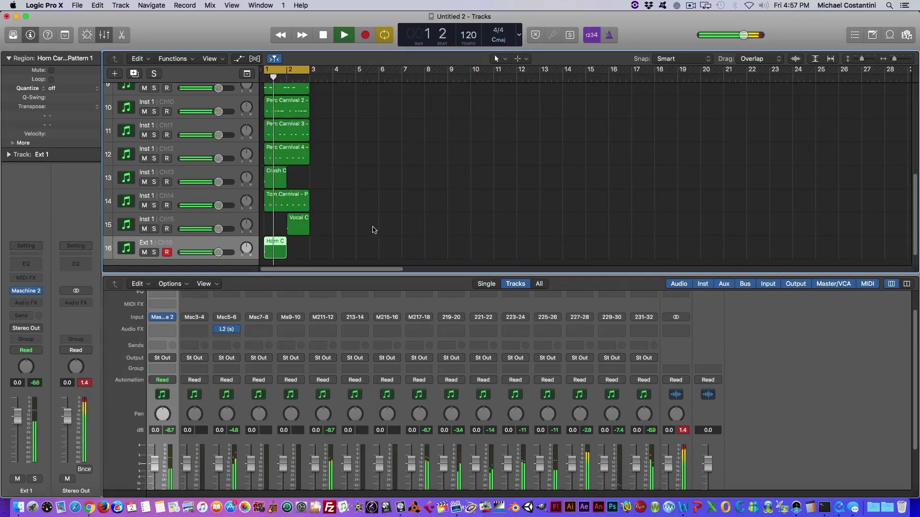
{"action": "scroll", "coordinate": [339, 240], "scroll_direction": "down", "scroll_amount": 2}
{"action": "scroll", "coordinate": [338, 330], "scroll_direction": "up", "scroll_amount": 2}
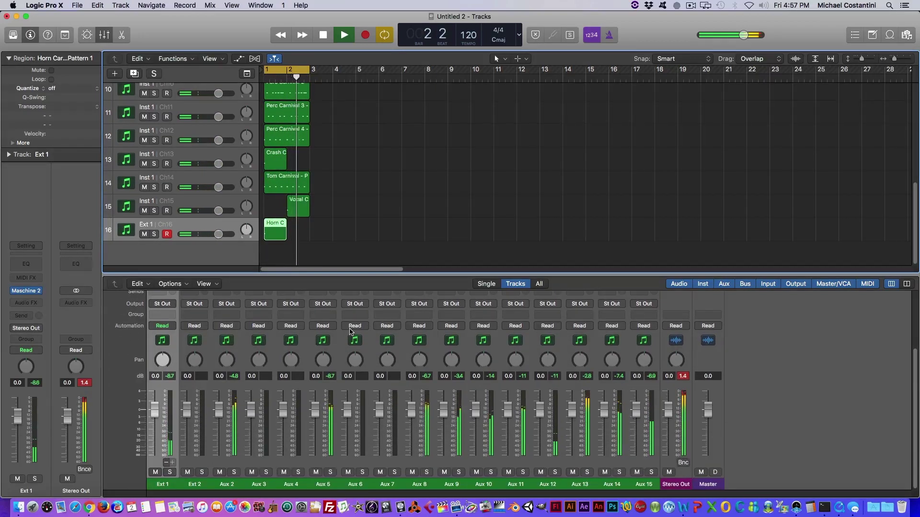
{"action": "key", "text": "space"}
Delete the Perc Carnival 4 region on track 12 and record a new two-bar performance in its place
{"action": "left_click", "coordinate": [190, 138]}
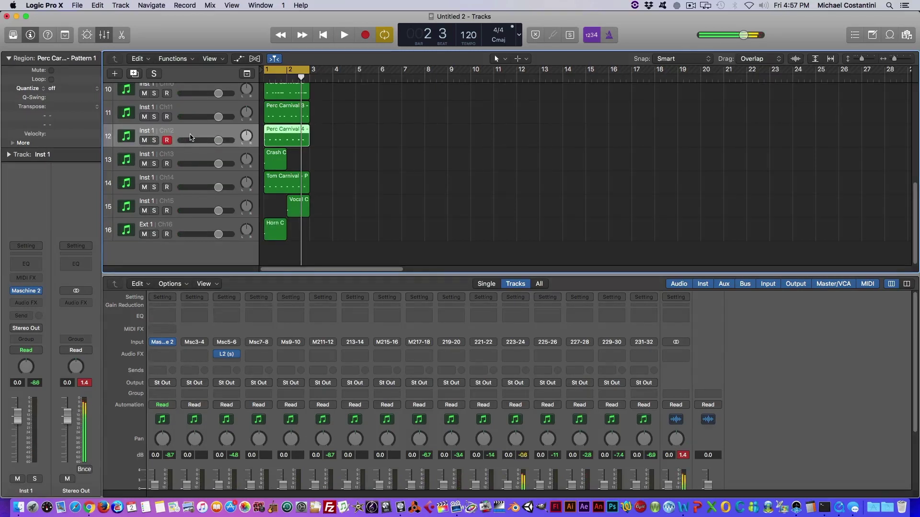
{"action": "key", "text": "space"}
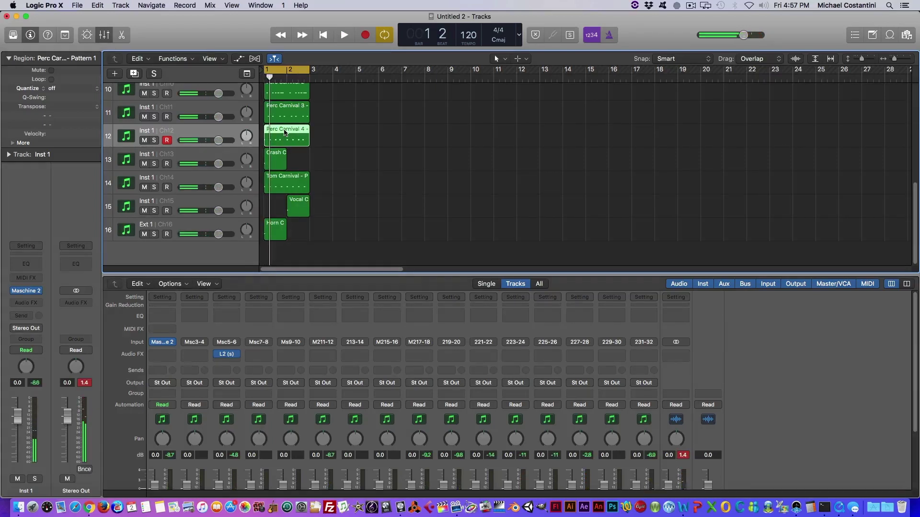
{"action": "key", "text": "Delete"}
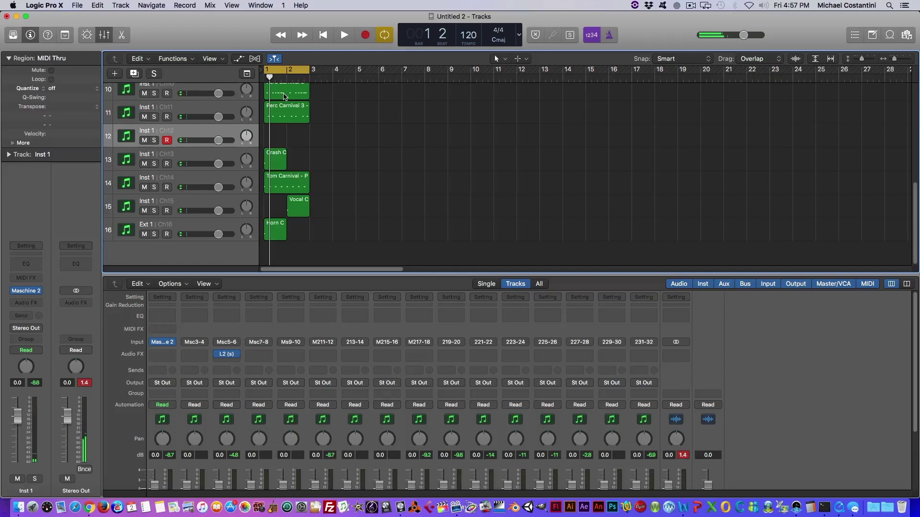
{"action": "key", "text": "r"}
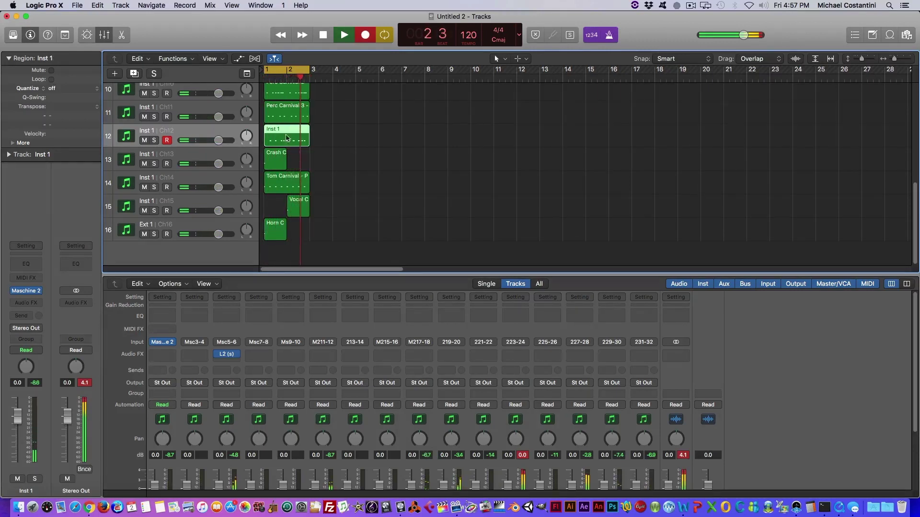
{"action": "key", "text": "space"}
Quantize the newly recorded track 12 region to 1/16 Swing A and play the pattern to hear it
{"action": "left_click", "coordinate": [64, 87]}
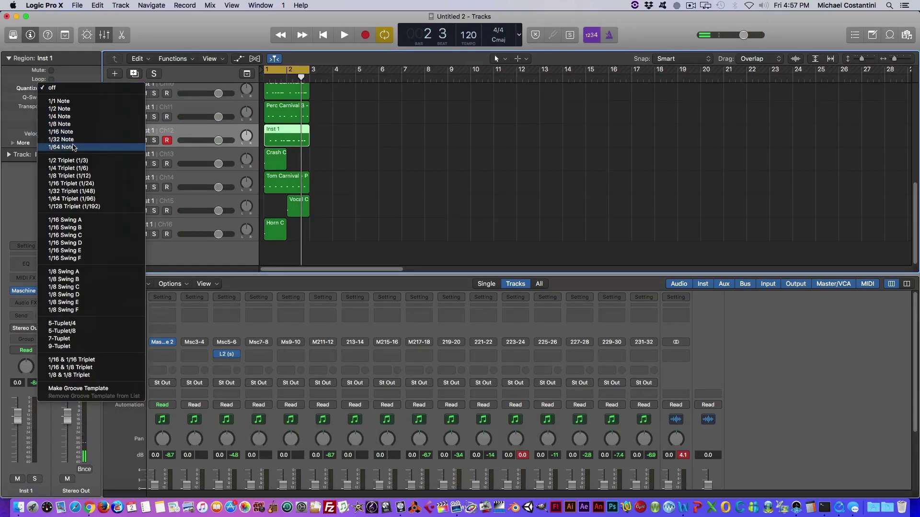
{"action": "left_click", "coordinate": [65, 220]}
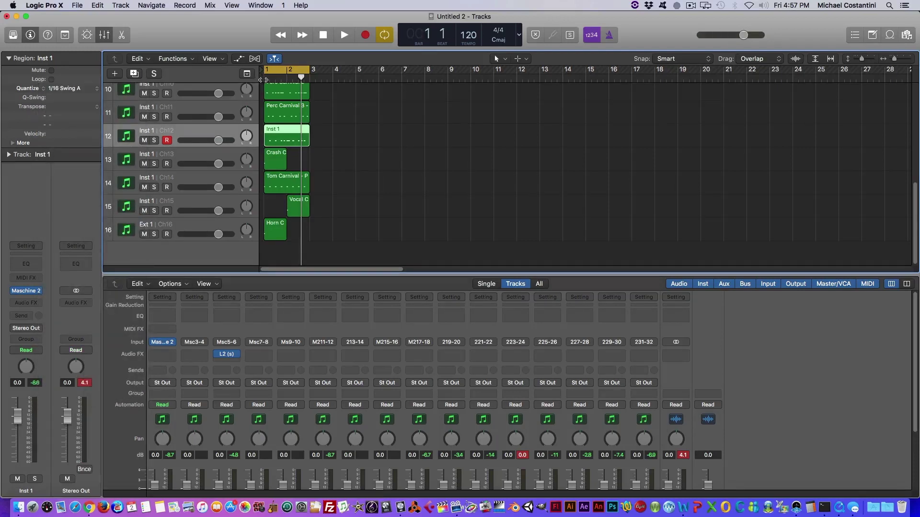
{"action": "key", "text": "space"}
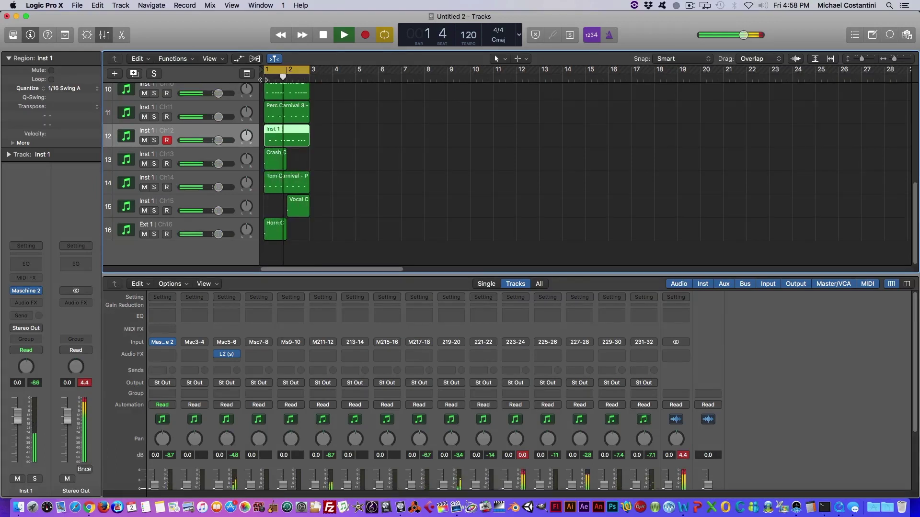
{"action": "key", "text": "space"}
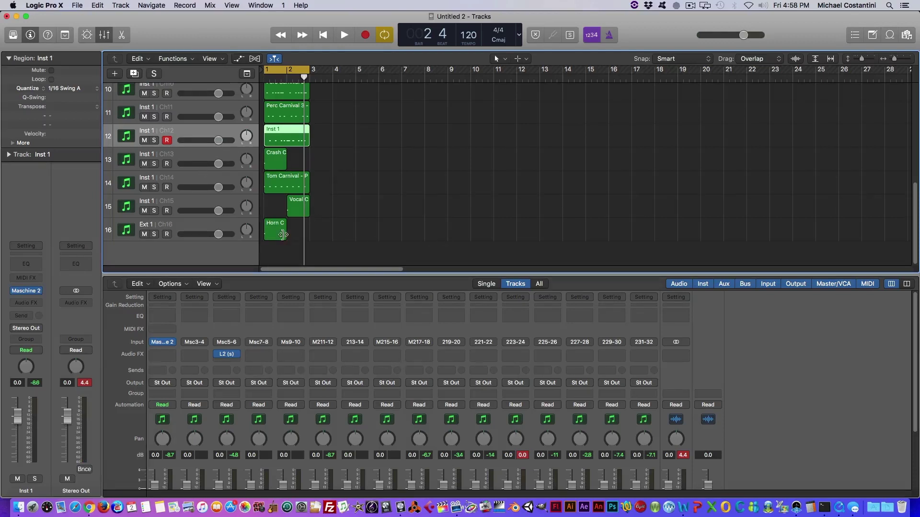
Try soloing track 1 in the track list, and clear the solo again
{"action": "scroll", "coordinate": [328, 175], "scroll_direction": "up", "scroll_amount": 2}
{"action": "scroll", "coordinate": [329, 174], "scroll_direction": "up", "scroll_amount": 7}
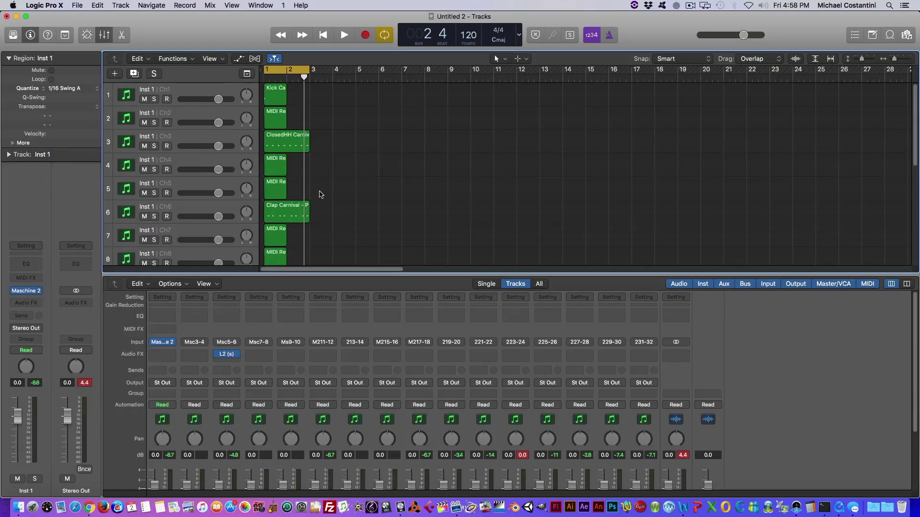
{"action": "scroll", "coordinate": [321, 195], "scroll_direction": "down", "scroll_amount": 4}
{"action": "scroll", "coordinate": [320, 192], "scroll_direction": "up", "scroll_amount": 4}
{"action": "left_click", "coordinate": [154, 99]}
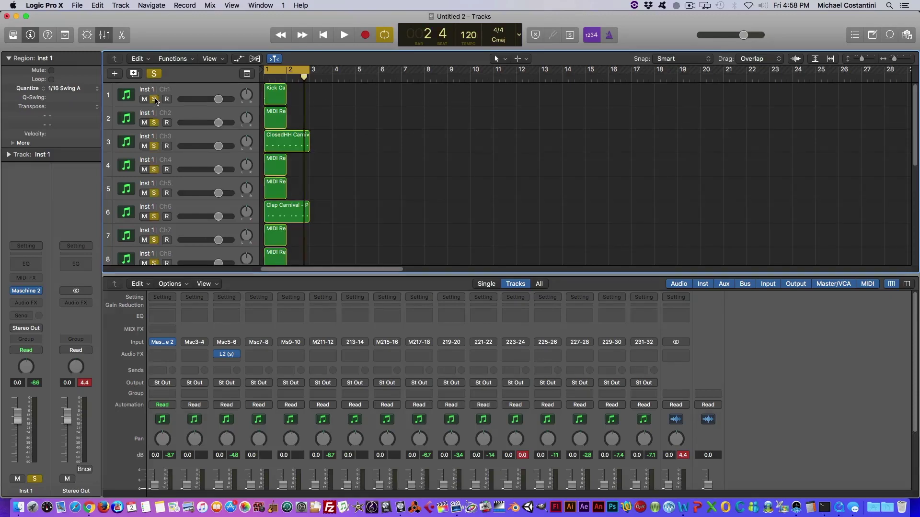
{"action": "left_click", "coordinate": [154, 99]}
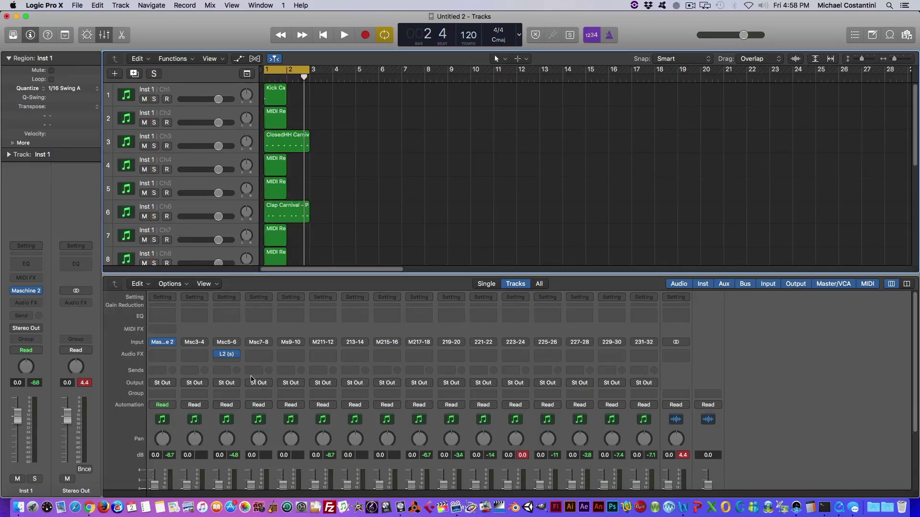
Play the pattern while soloing Ext 2, Aux 2, Aux 5, Aux 8 and Aux 9 in turn in the mixer, clear the solos, and stop
{"action": "scroll", "coordinate": [250, 379], "scroll_direction": "down", "scroll_amount": 3}
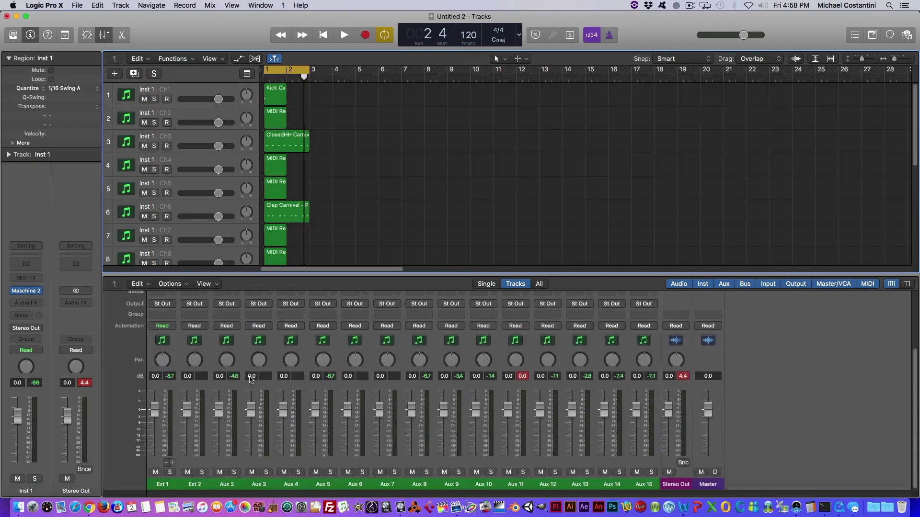
{"action": "left_click", "coordinate": [202, 473]}
{"action": "key", "text": "space"}
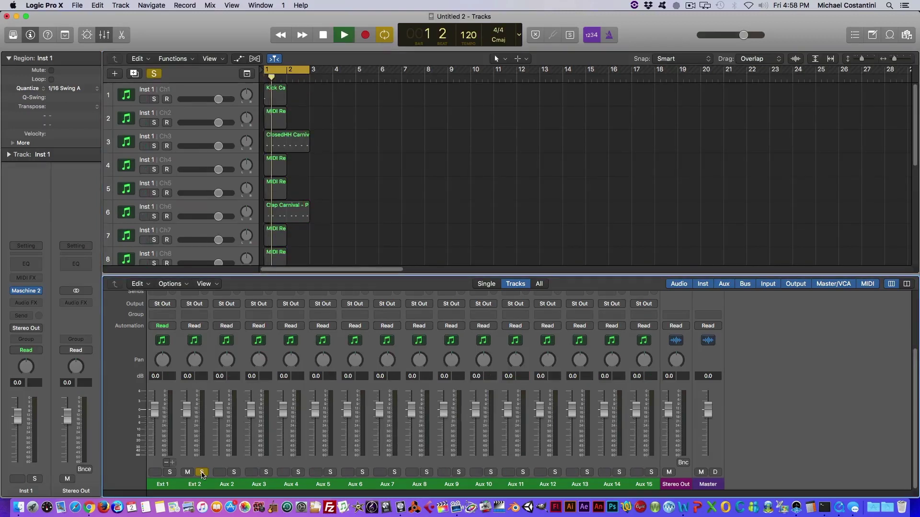
{"action": "left_click", "coordinate": [234, 472]}
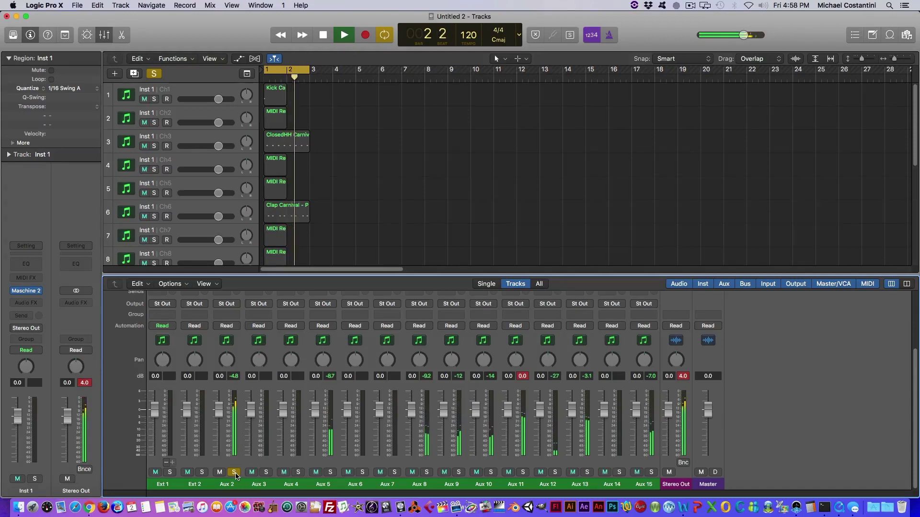
{"action": "left_click", "coordinate": [234, 473]}
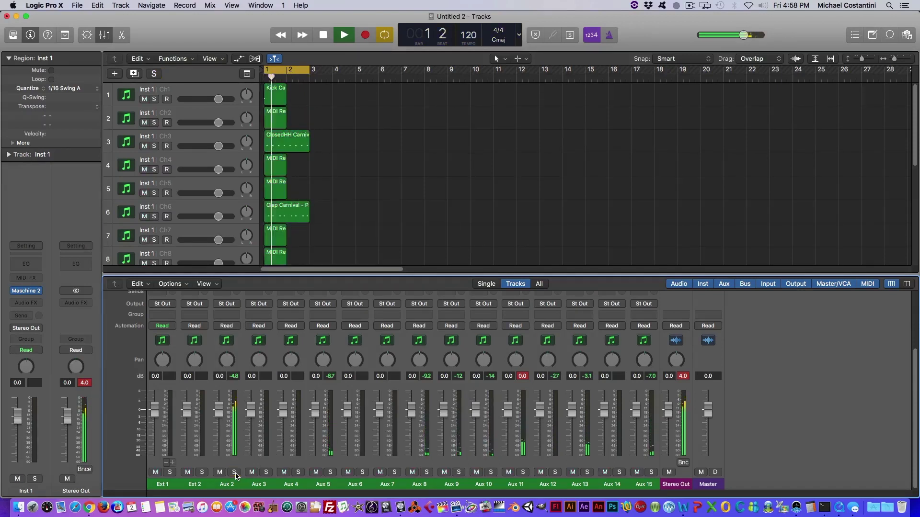
{"action": "left_click", "coordinate": [332, 473]}
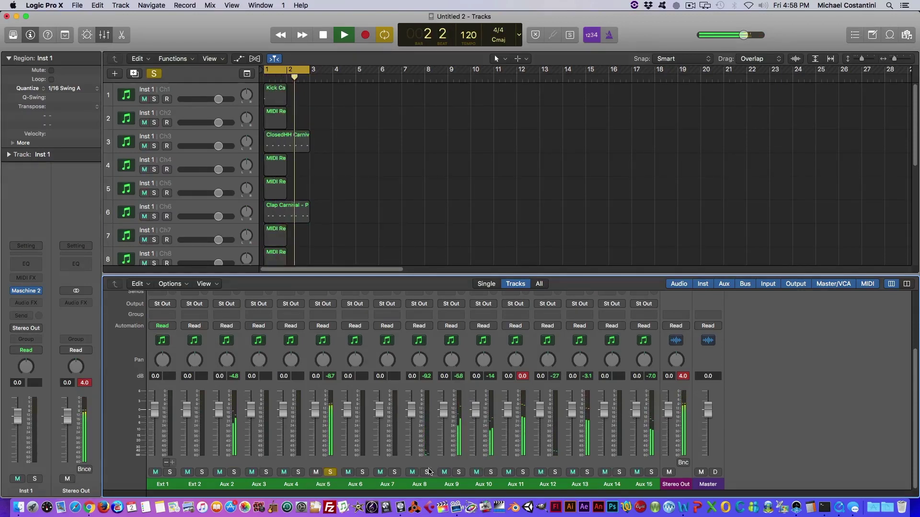
{"action": "left_click", "coordinate": [330, 472]}
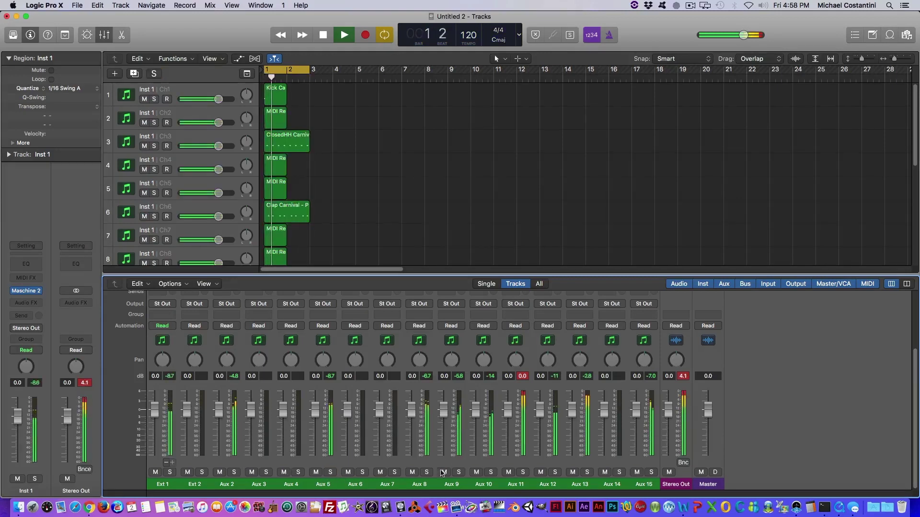
{"action": "left_click", "coordinate": [426, 473]}
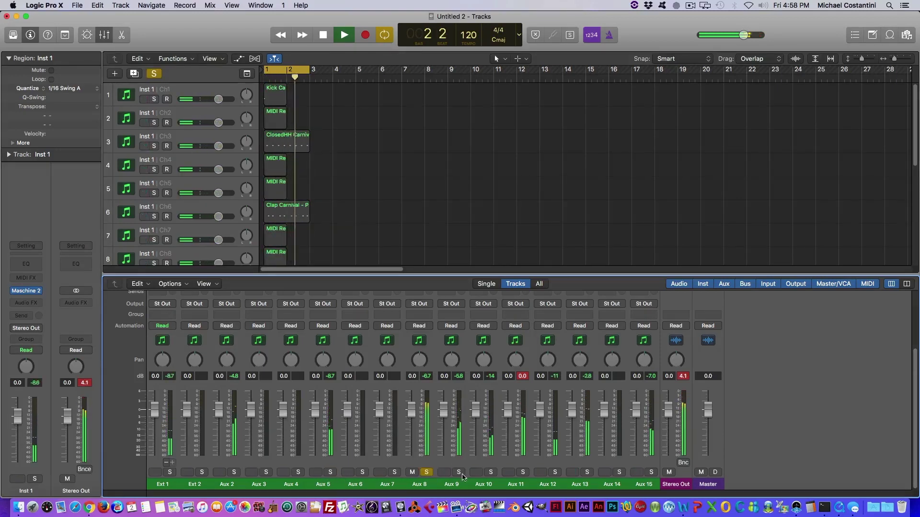
{"action": "left_click", "coordinate": [426, 473]}
{"action": "left_click", "coordinate": [458, 473]}
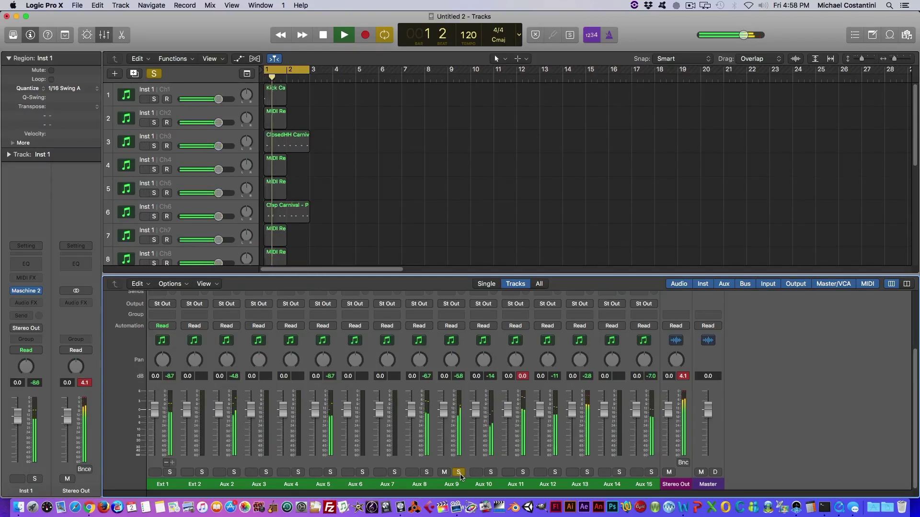
{"action": "left_click", "coordinate": [459, 474]}
{"action": "key", "text": "space"}
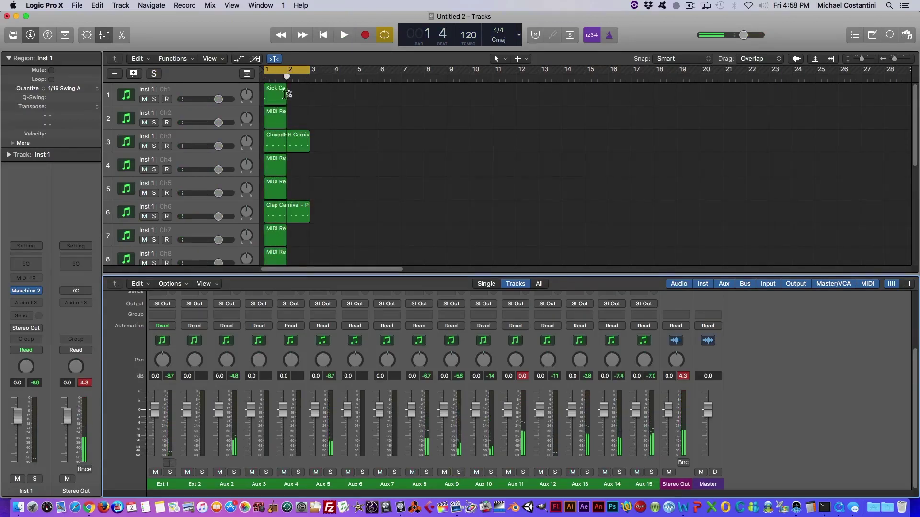
Open the ClosedHH Carnival 1 region on track 3 in the Piano Roll and copy its fourth note an eighth note earlier
{"action": "double_click", "coordinate": [286, 140]}
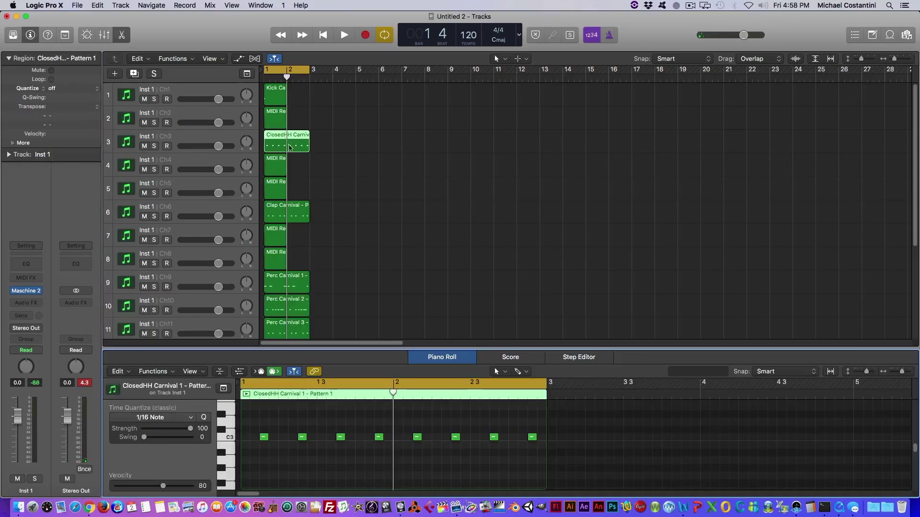
{"action": "left_click", "coordinate": [379, 438]}
{"action": "left_click_drag", "start_coordinate": [379, 438], "coordinate": [360, 437]}
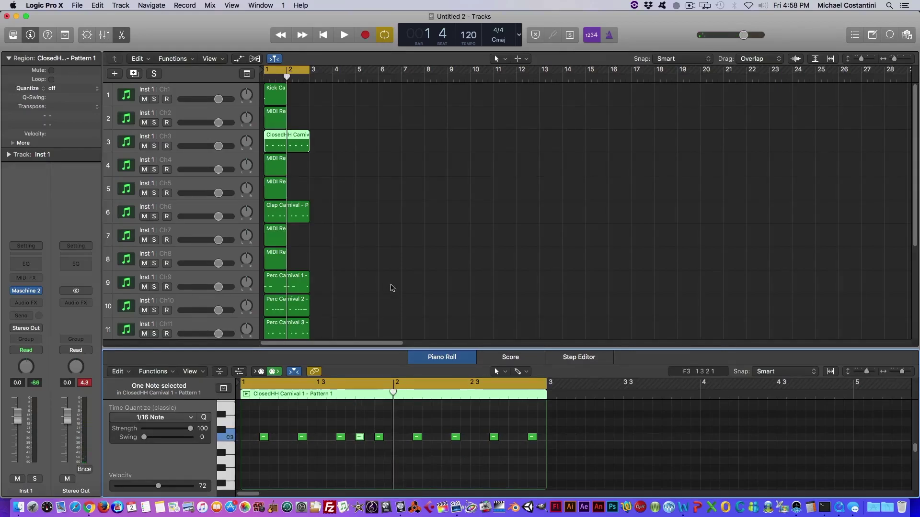
Play the pattern from bar 1 to hear the edited hi-hat, look through all 16 tracks, and stop playback
{"action": "key", "text": "Return"}
{"action": "key", "text": "space"}
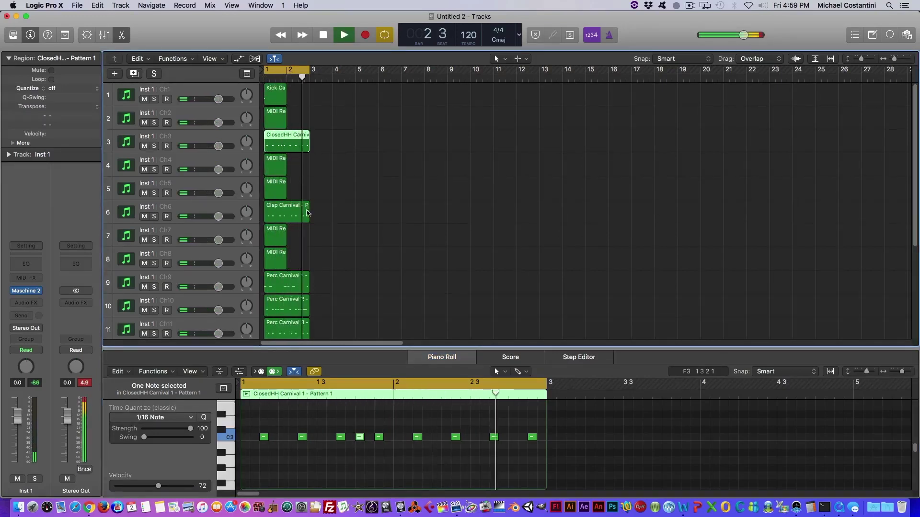
{"action": "scroll", "coordinate": [269, 192], "scroll_direction": "down", "scroll_amount": 6}
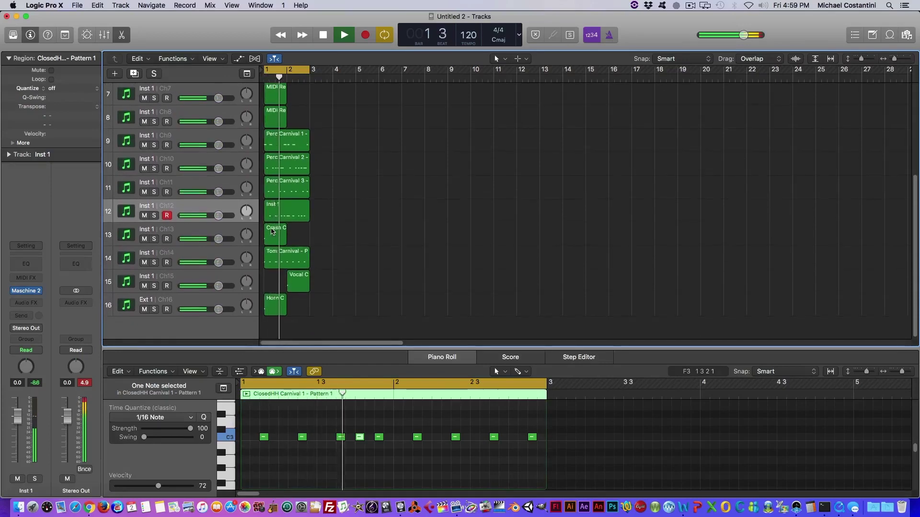
{"action": "scroll", "coordinate": [271, 231], "scroll_direction": "up", "scroll_amount": 6}
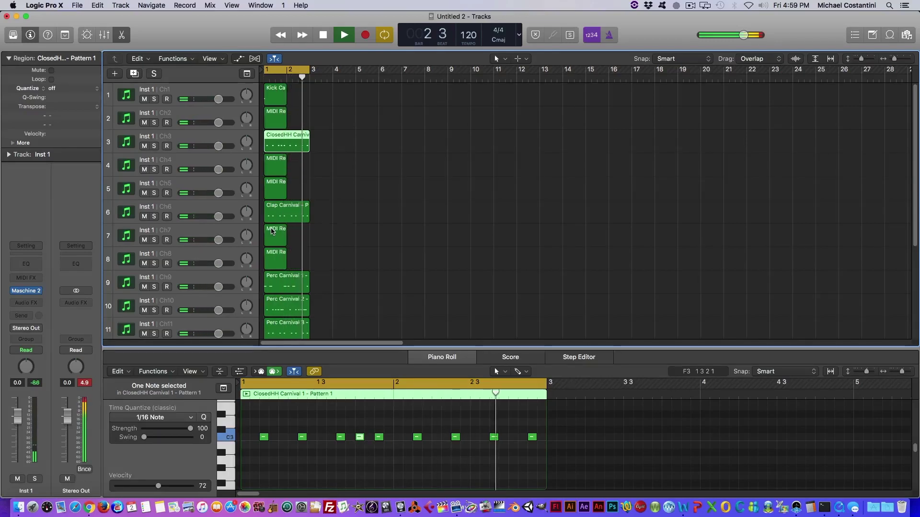
{"action": "key", "text": "space"}
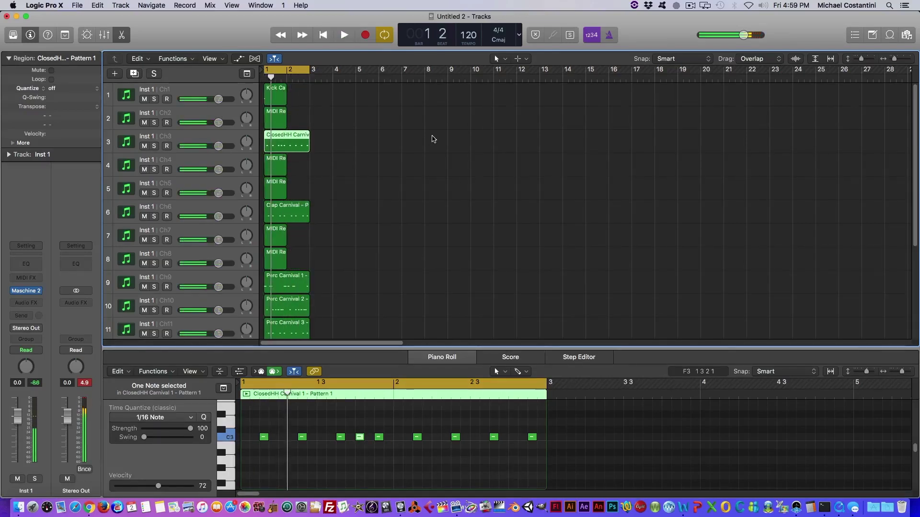